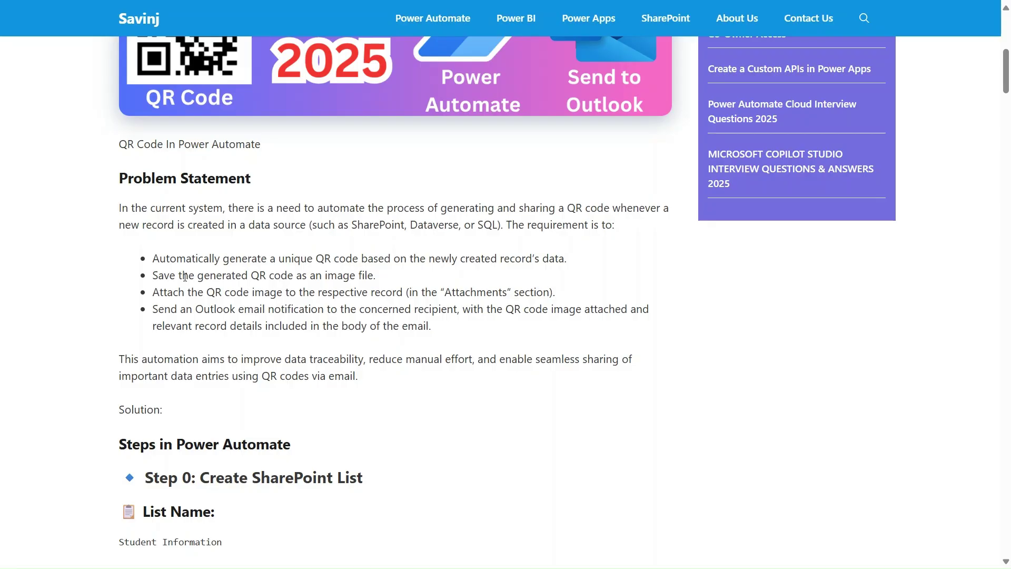
Step: Add and save a Student Information entry with the student's name, roll number 1, division A, year 2025
{"action": "scroll", "coordinate": [333, 287], "scroll_direction": "up", "scroll_amount": 3, "text": "ctrl"}
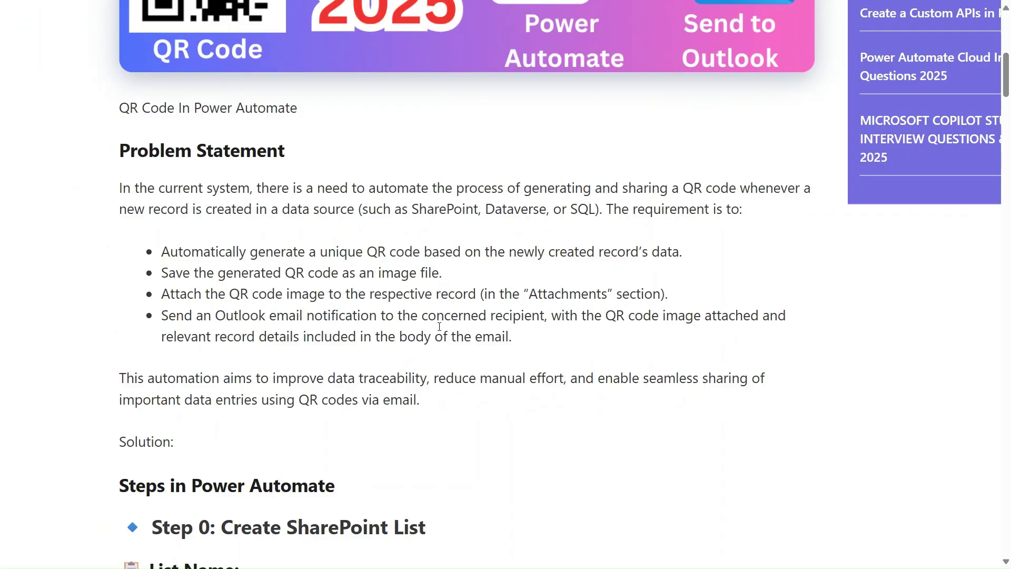
{"action": "mouse_move", "coordinate": [203, 4]}
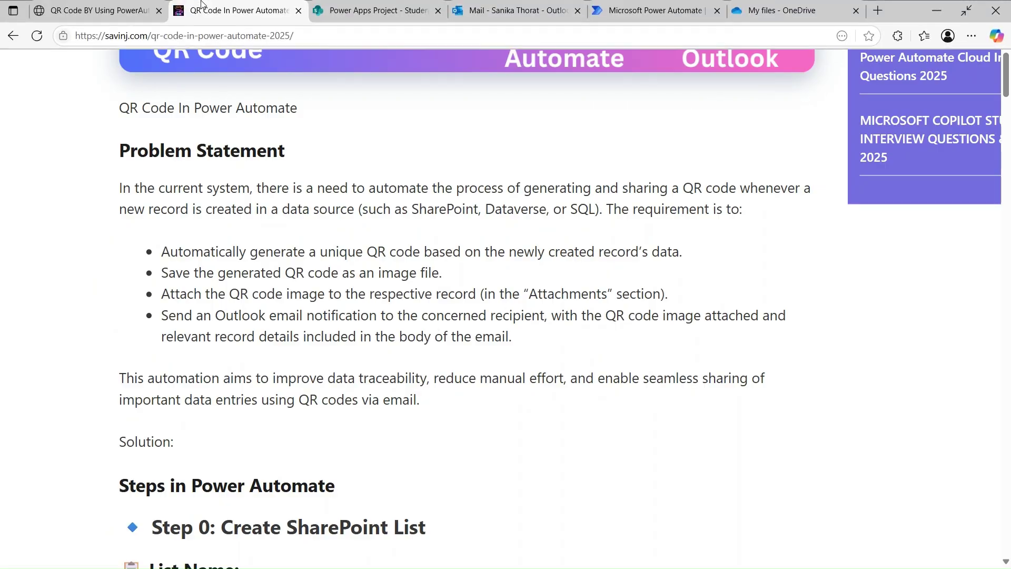
{"action": "left_click", "coordinate": [363, 11]}
{"action": "left_click", "coordinate": [285, 104]}
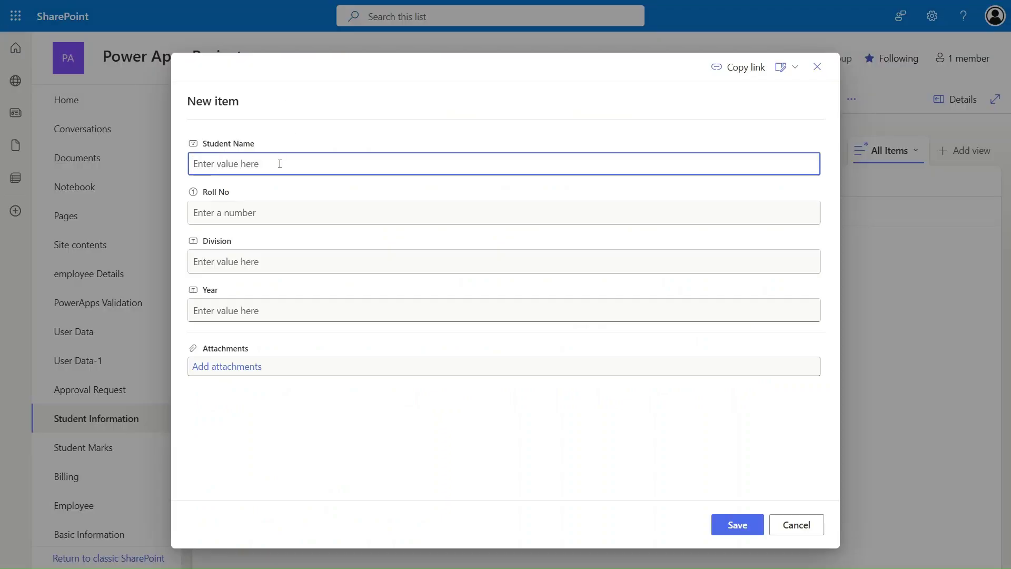
{"action": "type", "text": "Ravindra"}
{"action": "left_click", "coordinate": [270, 220]}
{"action": "type", "text": "1"}
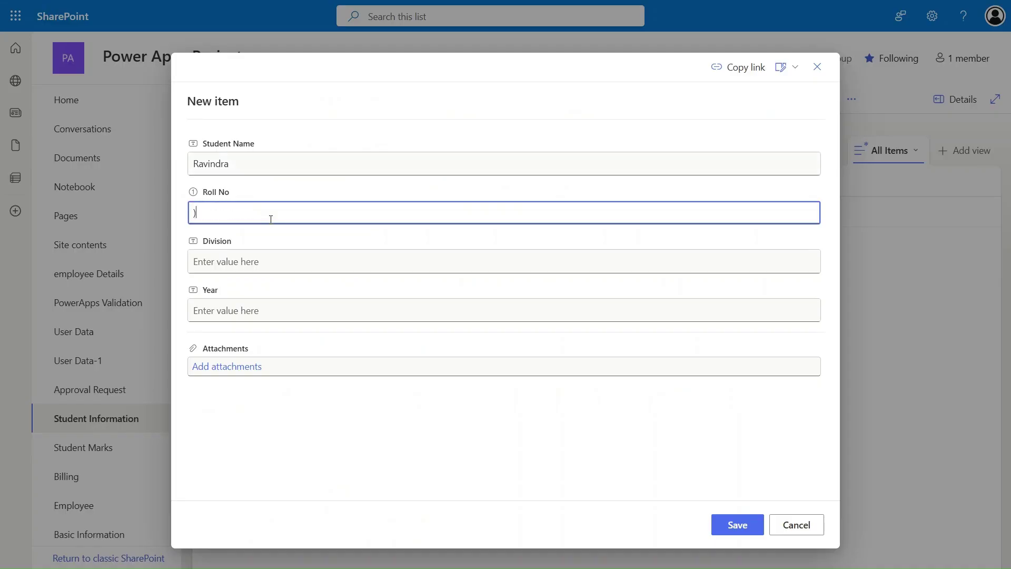
{"action": "type", "text": "1"}
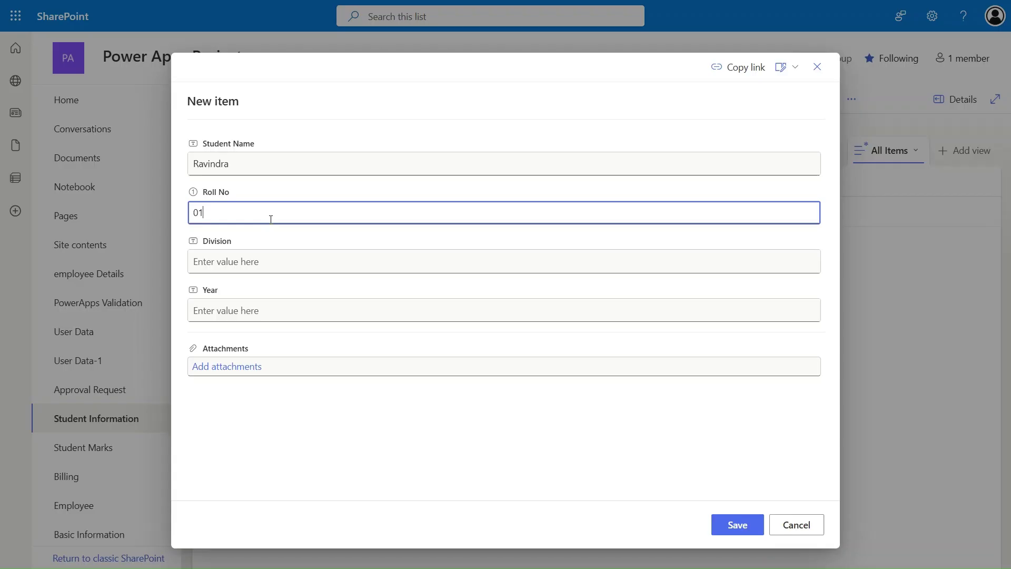
{"action": "left_click", "coordinate": [259, 258]}
{"action": "type", "text": "A"}
{"action": "left_click", "coordinate": [244, 310]}
{"action": "type", "text": "202"}
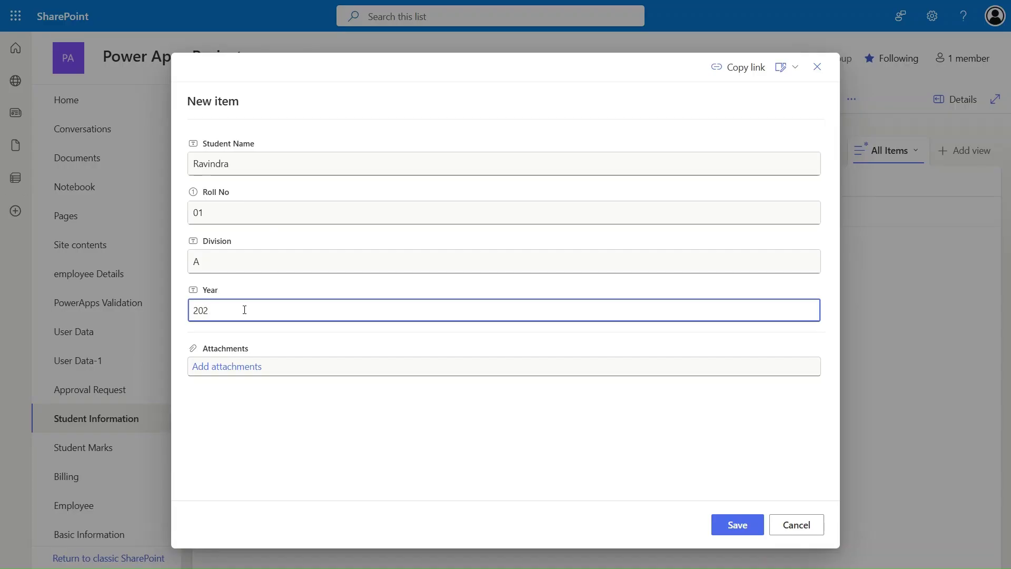
{"action": "type", "text": "5"}
{"action": "left_click", "coordinate": [739, 530]}
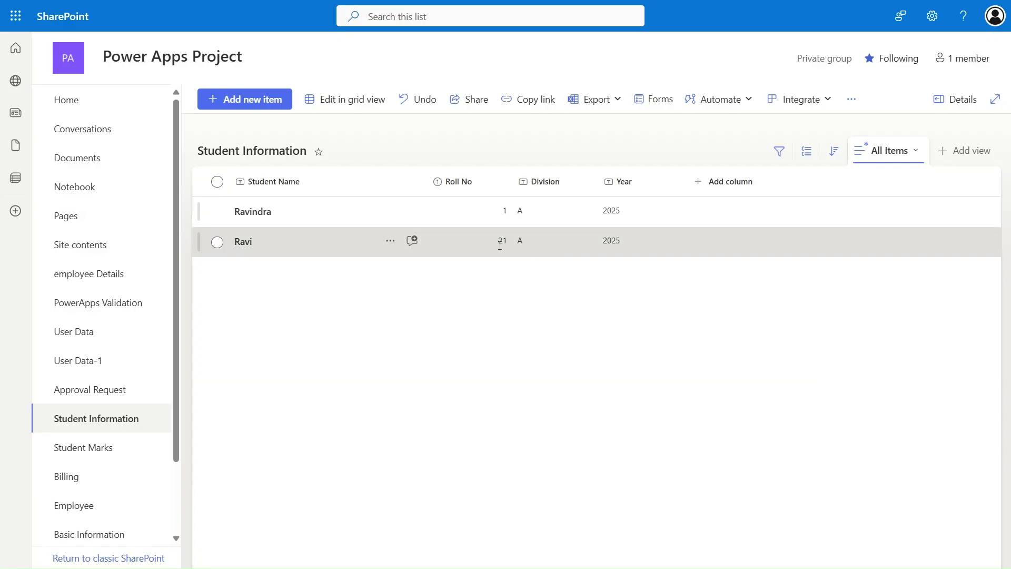
Step: Refresh the Outlook inbox and open the new 3:59 PM QR Code email with its embedded QR image
{"action": "mouse_move", "coordinate": [437, 5]}
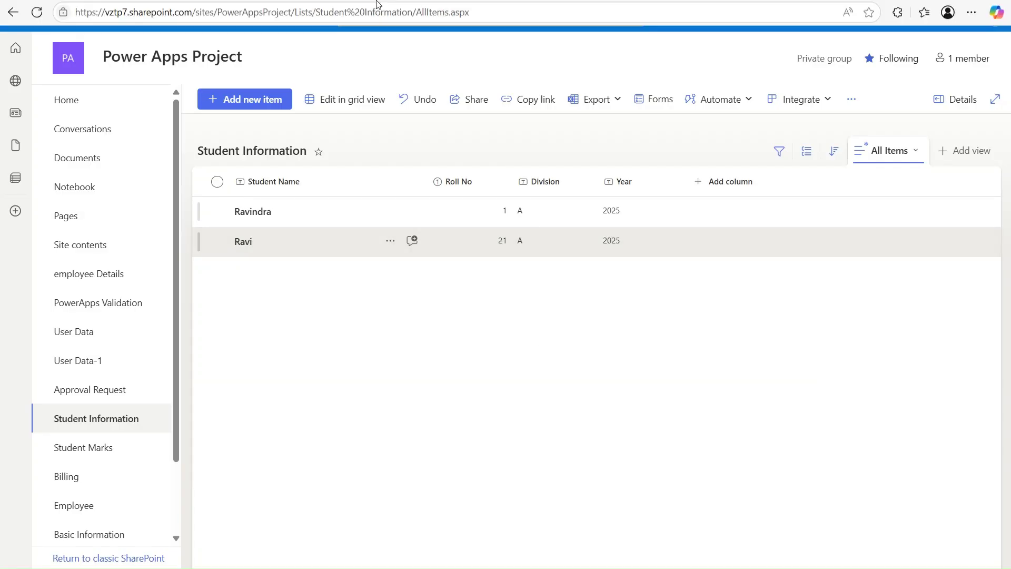
{"action": "left_click", "coordinate": [512, 10]}
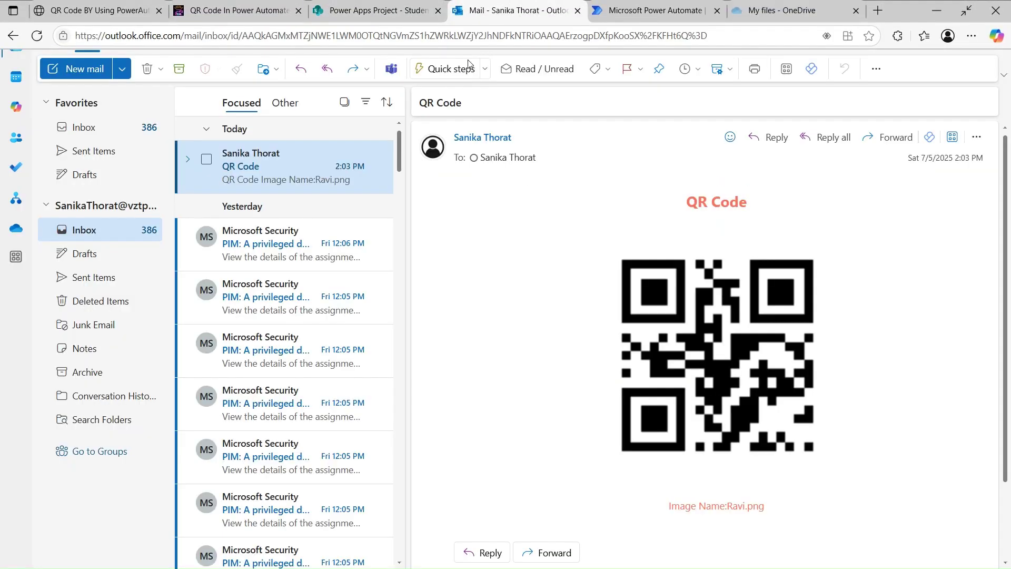
{"action": "left_click", "coordinate": [41, 37]}
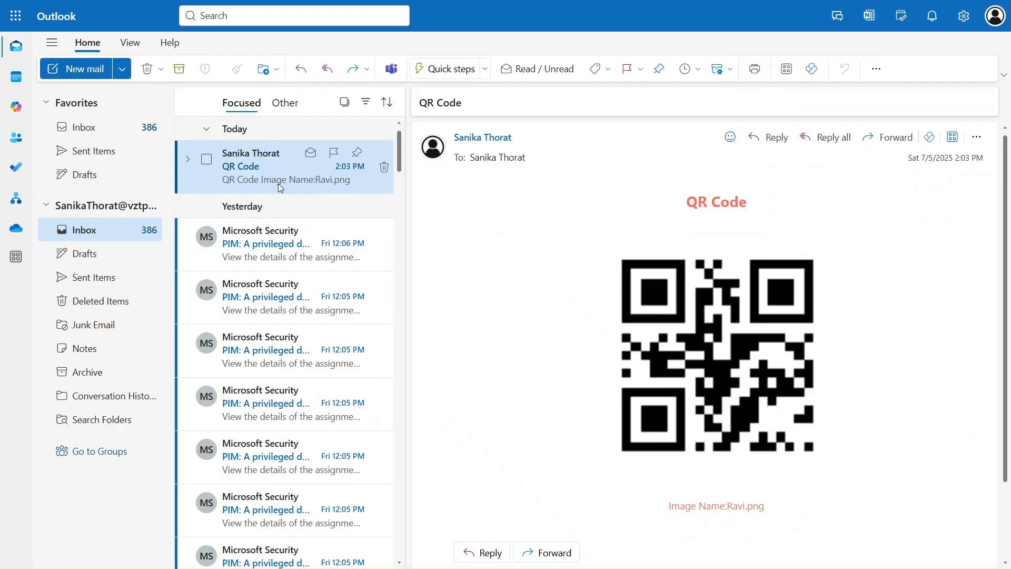
{"action": "left_click", "coordinate": [296, 261]}
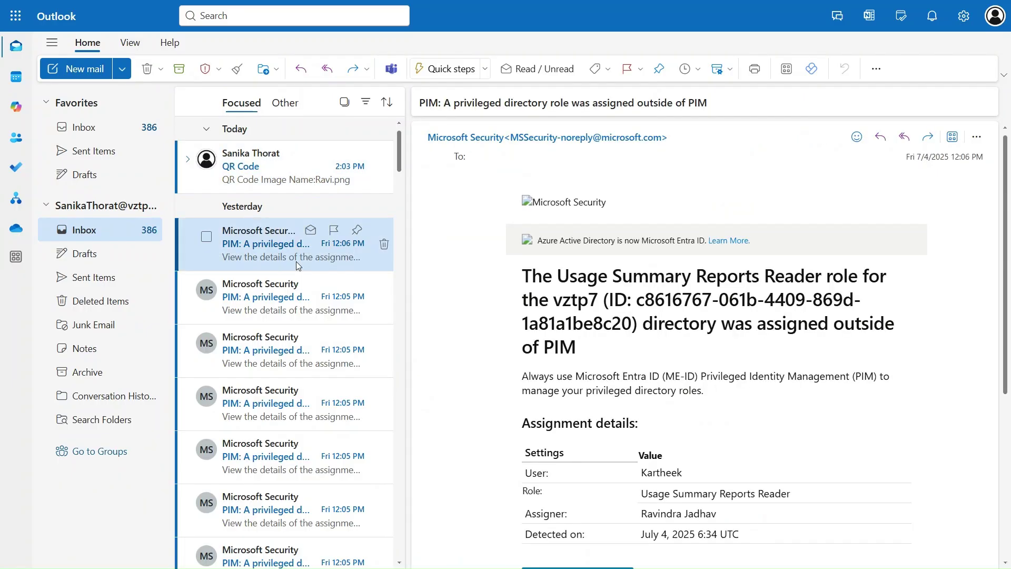
{"action": "left_click", "coordinate": [268, 176]}
{"action": "mouse_move", "coordinate": [51, 47]}
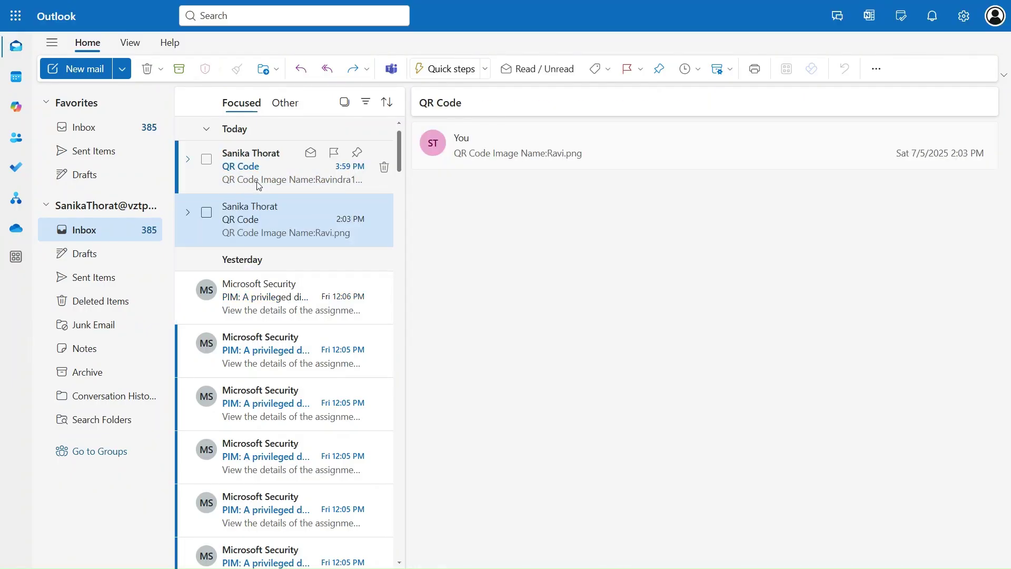
{"action": "left_click", "coordinate": [259, 186]}
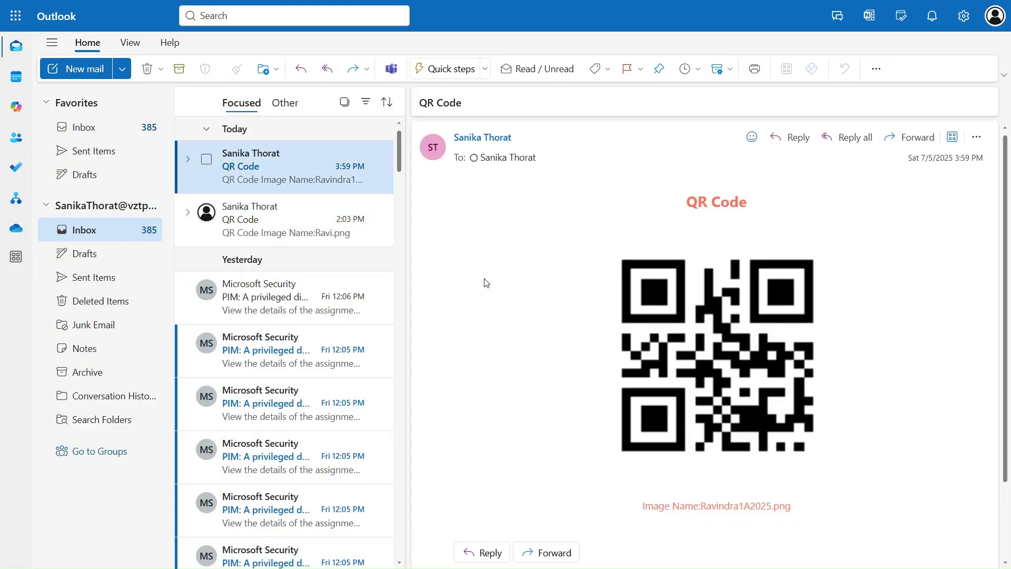
{"action": "scroll", "coordinate": [679, 336], "scroll_direction": "down", "scroll_amount": 1}
{"action": "scroll", "coordinate": [680, 335], "scroll_direction": "up", "scroll_amount": 1}
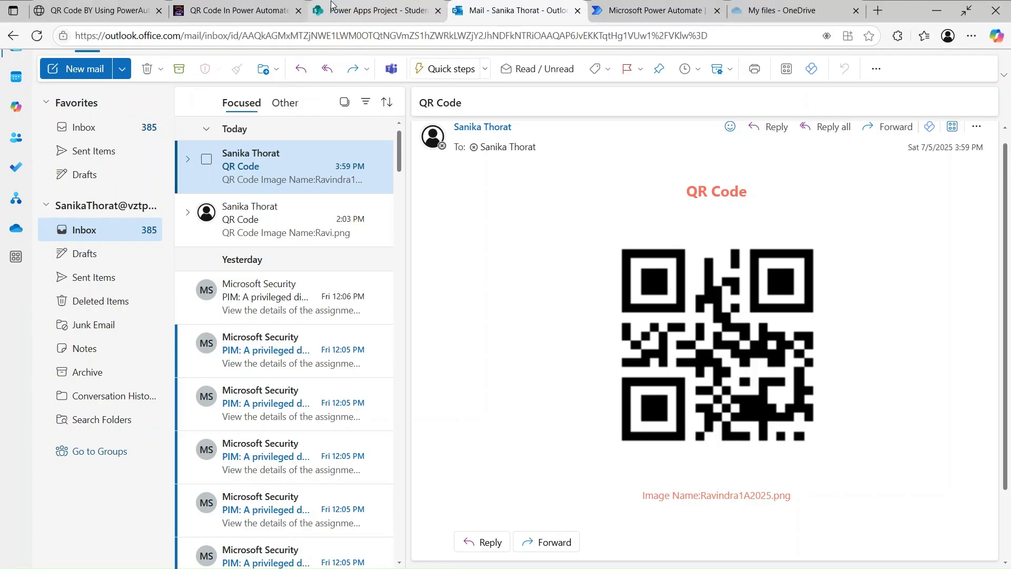
{"action": "left_click", "coordinate": [332, 6]}
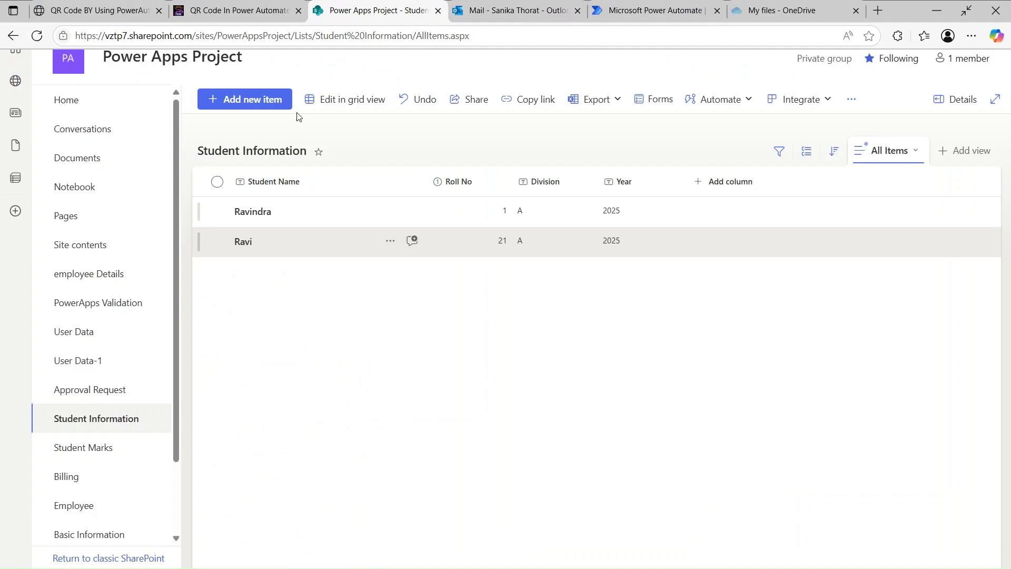
Step: Open the new student's list entry for editing and view its attached QR code PNG
{"action": "left_click", "coordinate": [244, 241]}
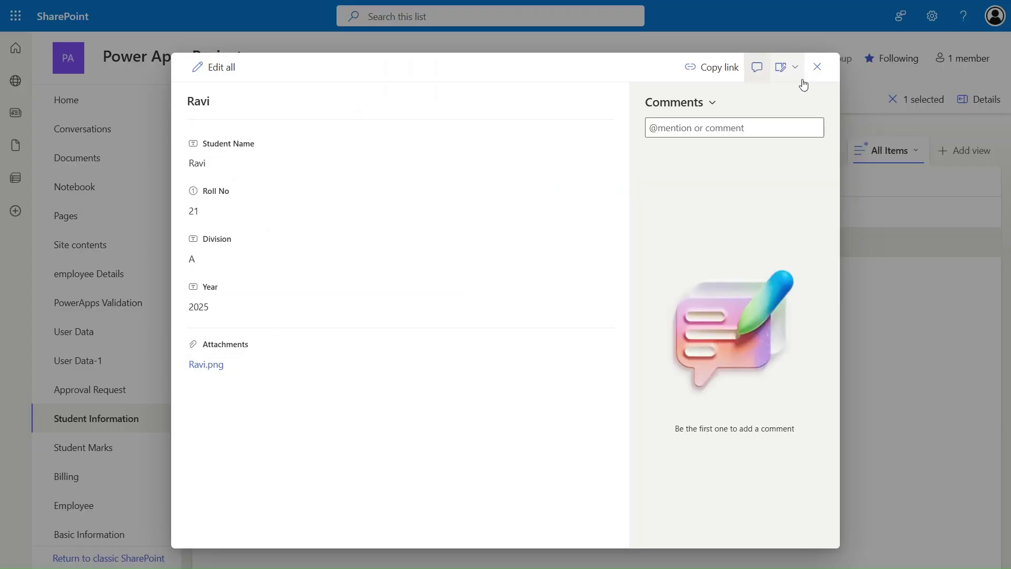
{"action": "left_click", "coordinate": [817, 67]}
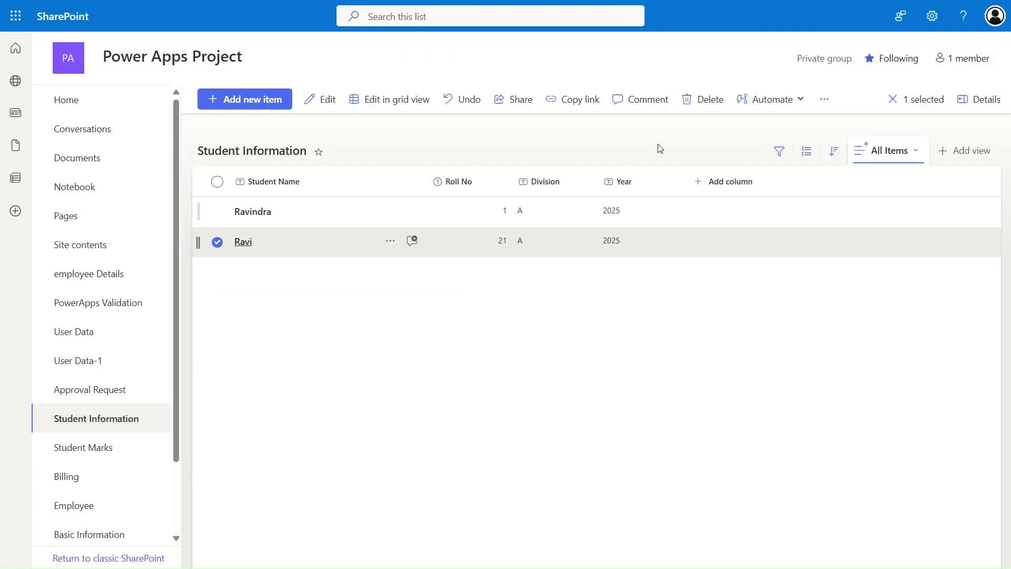
{"action": "left_click", "coordinate": [218, 243]}
{"action": "left_click", "coordinate": [305, 213]}
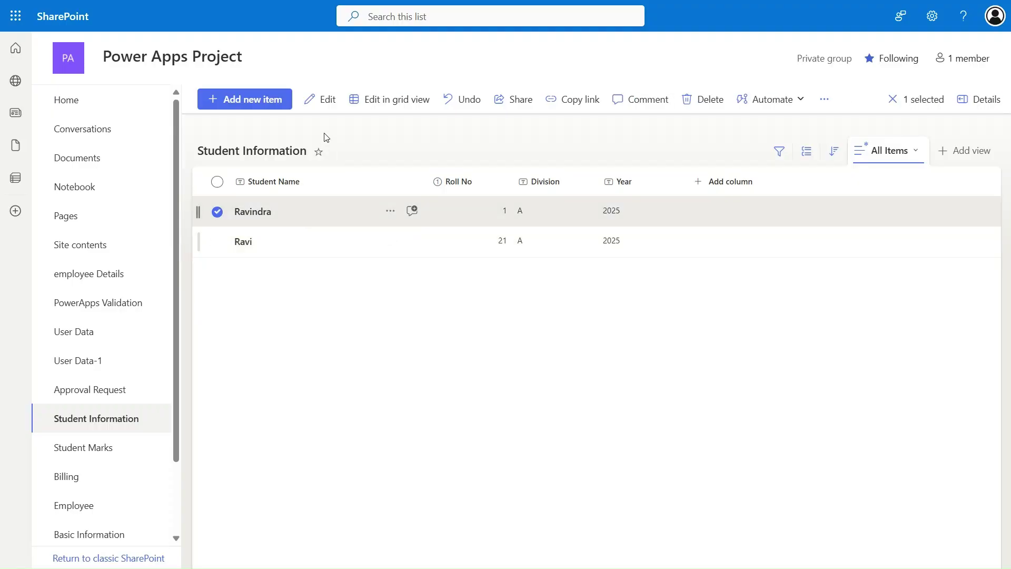
{"action": "left_click", "coordinate": [324, 112]}
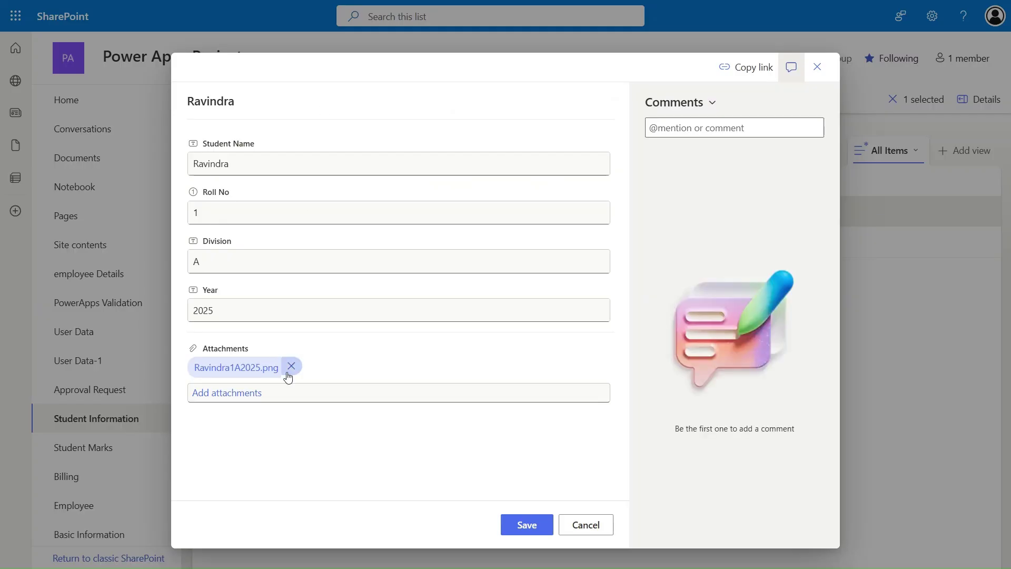
{"action": "left_click", "coordinate": [238, 368]}
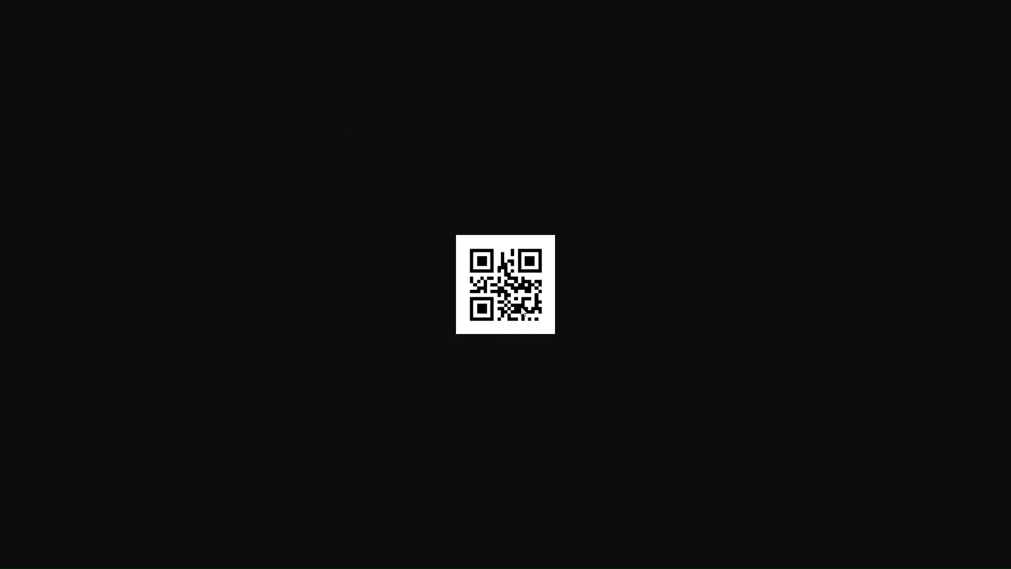
{"action": "mouse_move", "coordinate": [426, 3]}
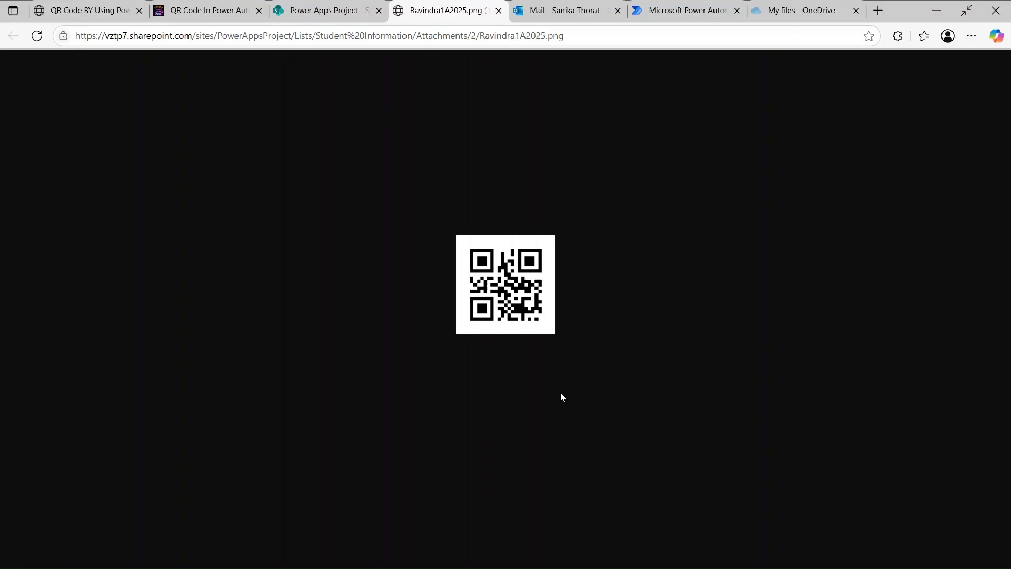
{"action": "mouse_move", "coordinate": [501, 4]}
{"action": "left_click", "coordinate": [561, 11]}
Step: Create the QRCodeGenerate&Send flow using the SharePoint 'When an item is created' trigger
{"action": "left_click", "coordinate": [651, 8]}
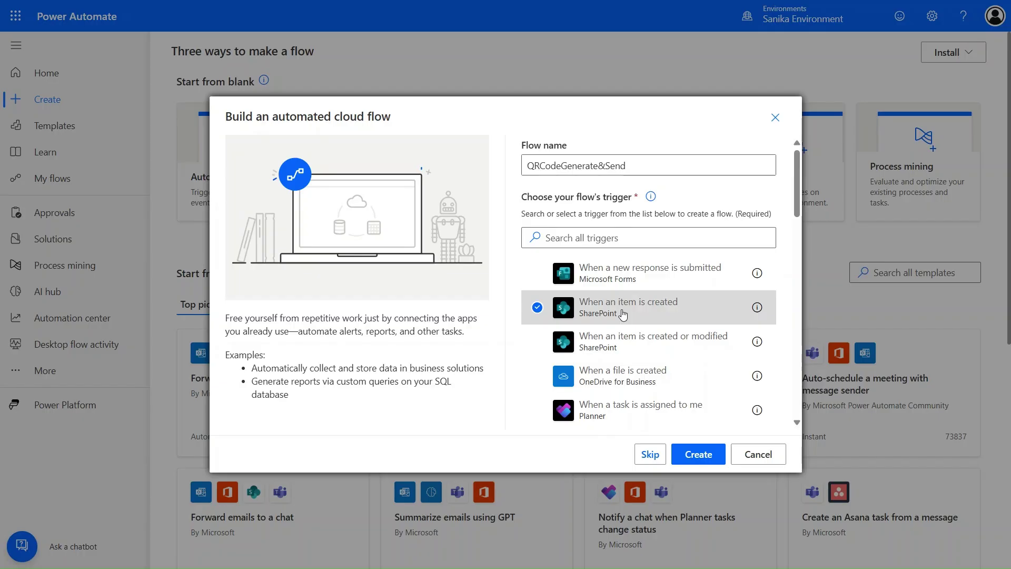
{"action": "left_click", "coordinate": [702, 455]}
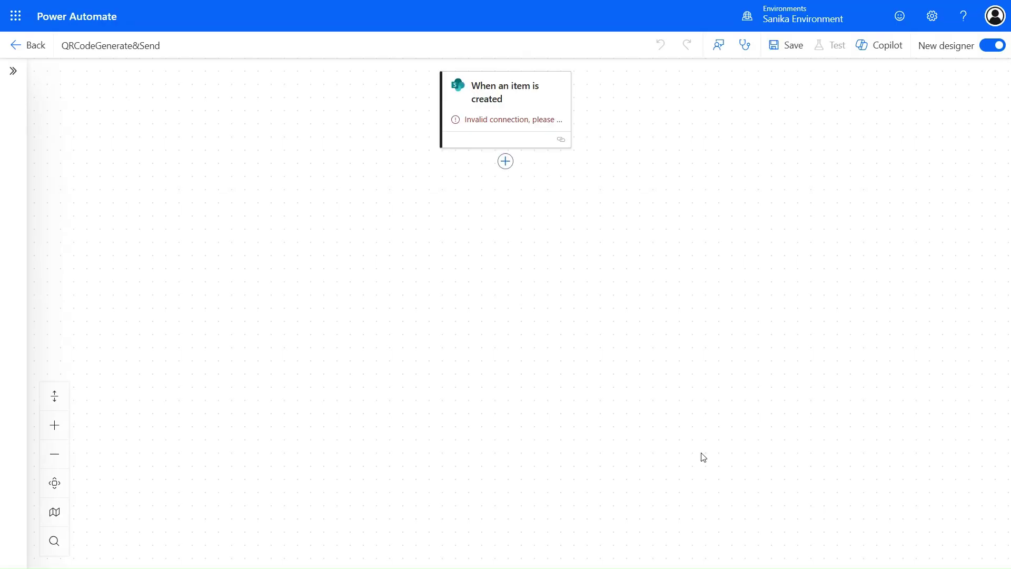
Step: Point the trigger at the Power Apps Project site's Student Information list and show all advanced parameters
{"action": "left_click", "coordinate": [524, 131]}
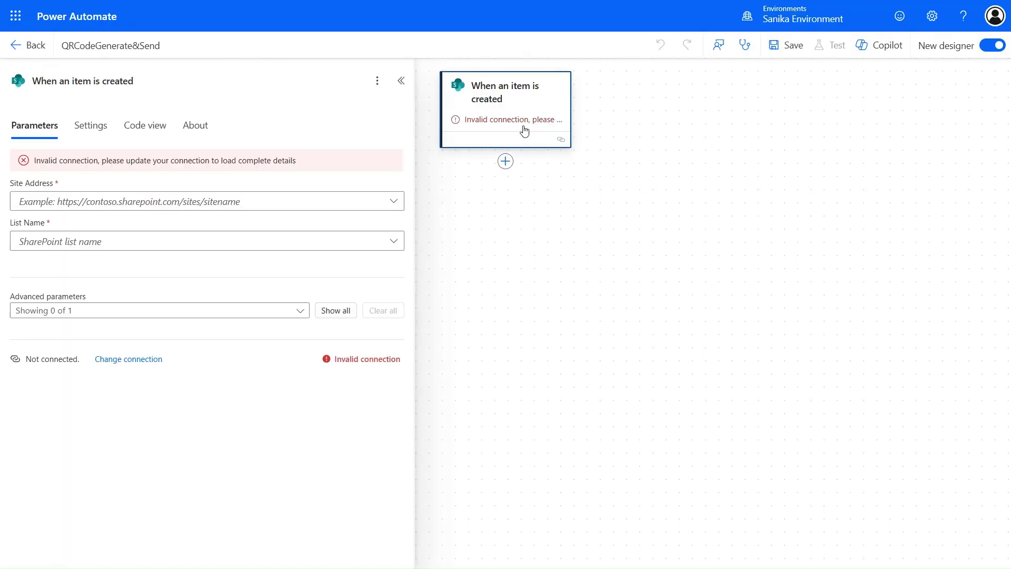
{"action": "left_click", "coordinate": [337, 183]}
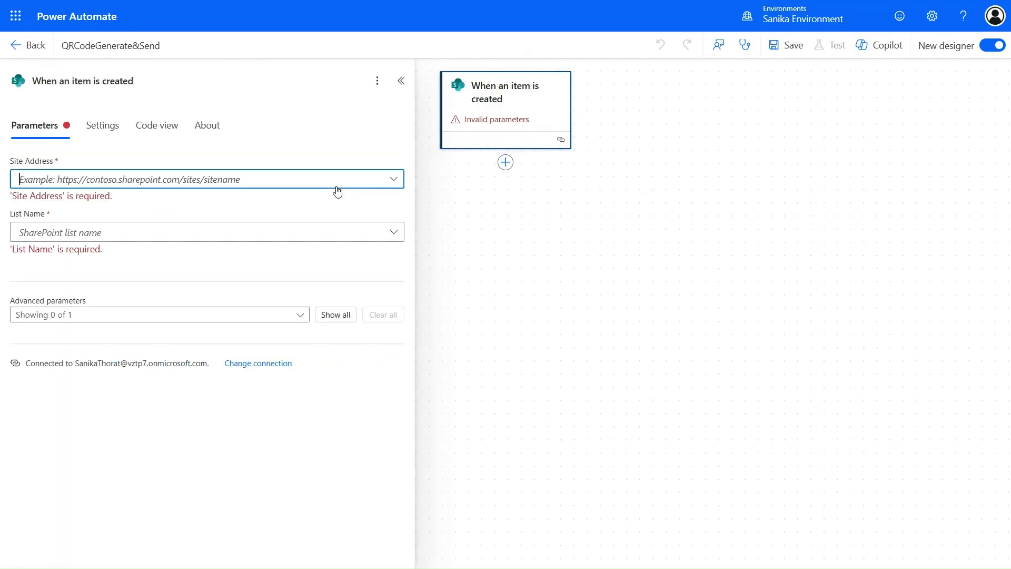
{"action": "left_click", "coordinate": [337, 187]}
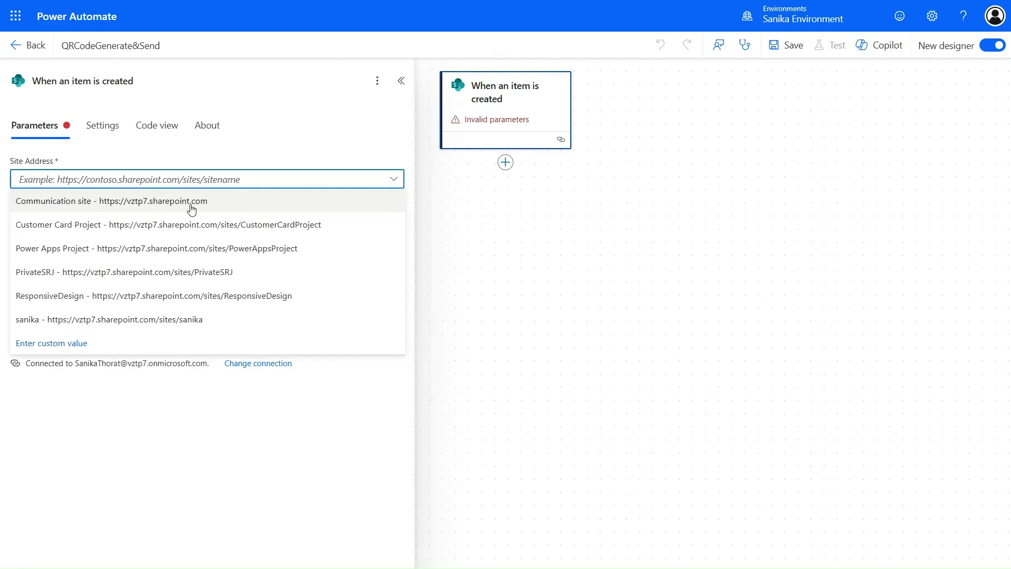
{"action": "left_click", "coordinate": [161, 254]}
{"action": "left_click", "coordinate": [214, 226]}
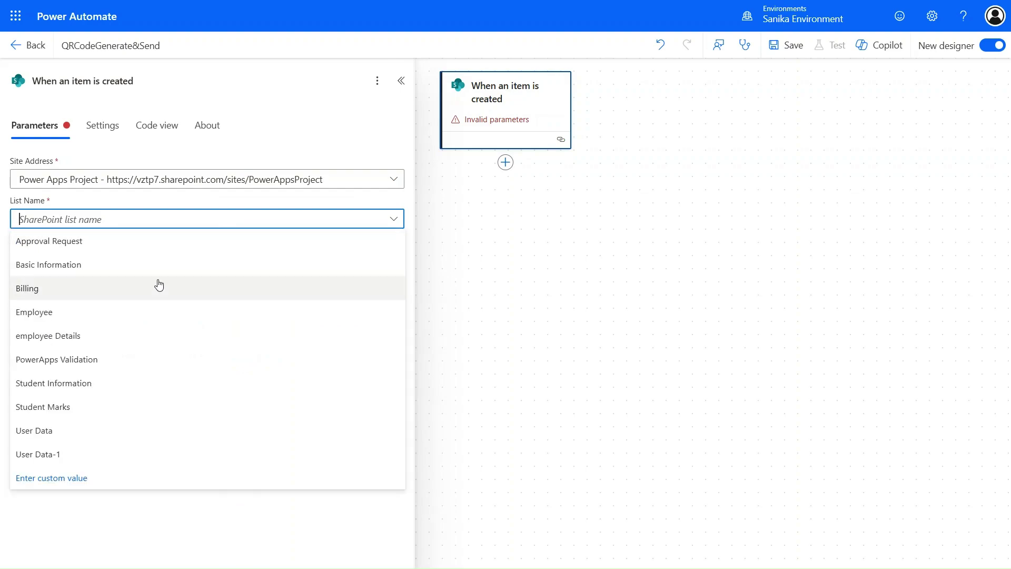
{"action": "left_click", "coordinate": [105, 388]}
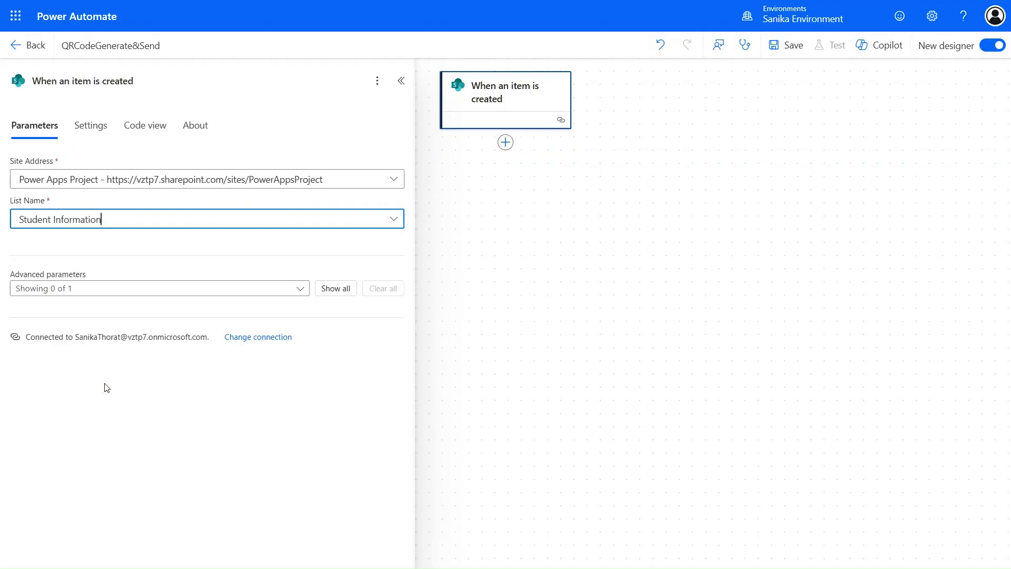
{"action": "left_click", "coordinate": [348, 291]}
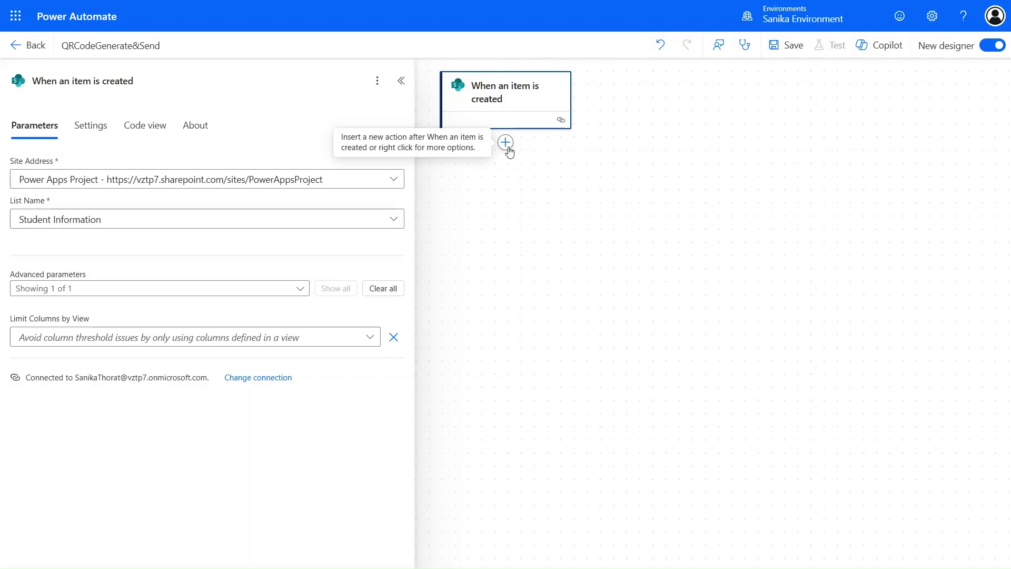
{"action": "mouse_move", "coordinate": [551, 4]}
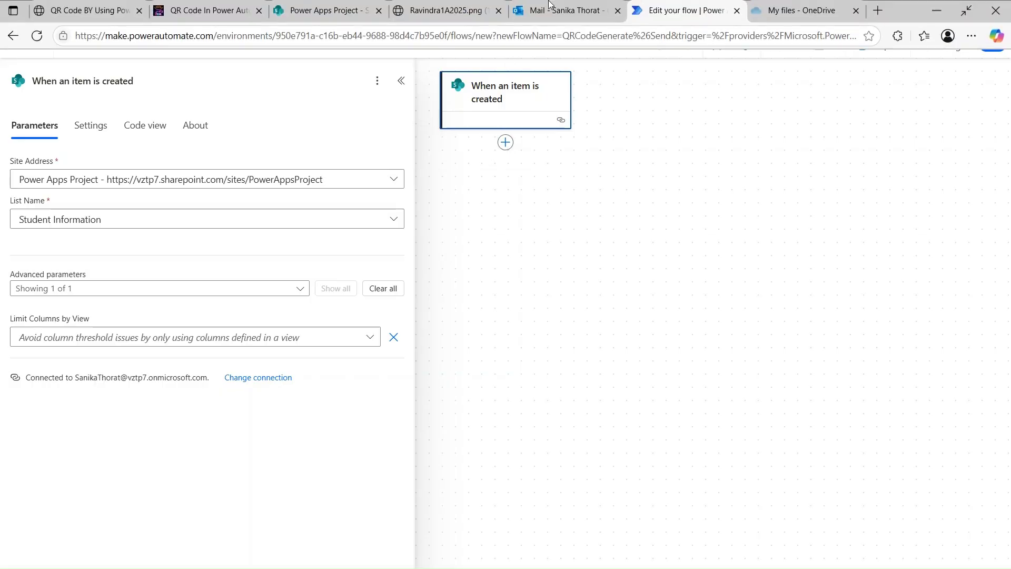
{"action": "left_click", "coordinate": [883, 17]}
Step: Search Bing for 'quickchart io' and bring up QuickChart's Build your own QR code form
{"action": "type", "text": "q"}
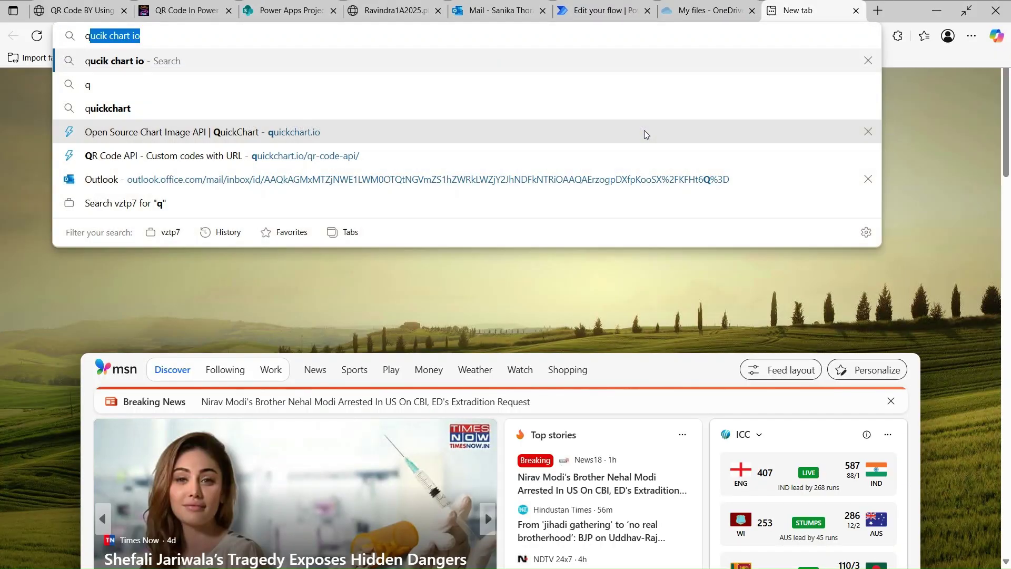
{"action": "type", "text": "uick"}
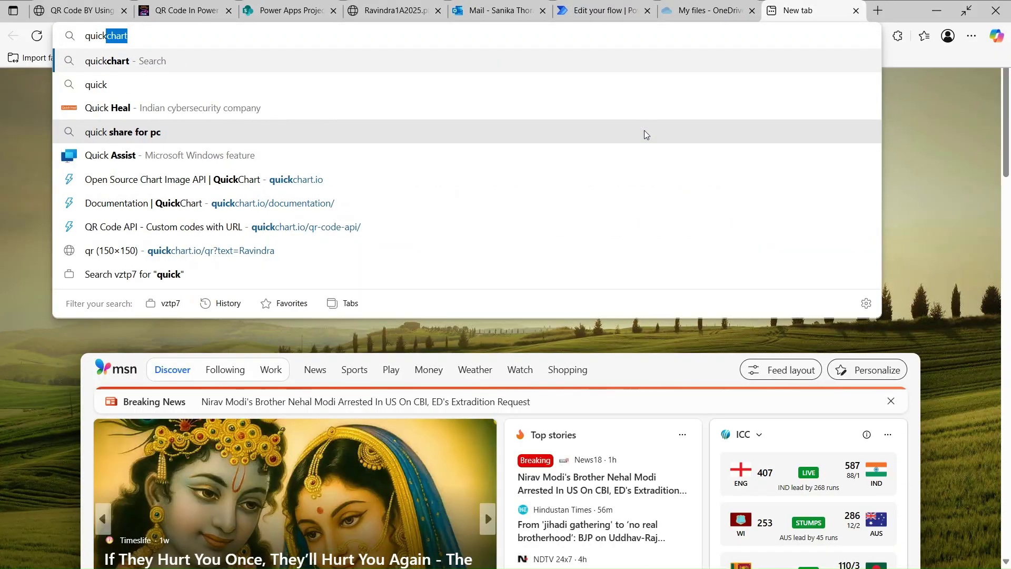
{"action": "type", "text": "chart io"}
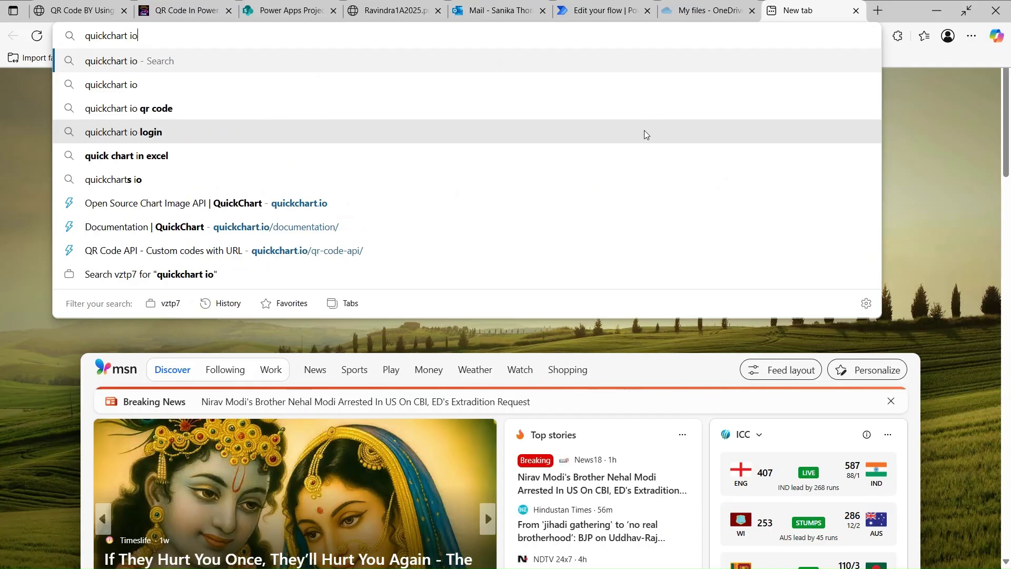
{"action": "key", "text": "Return"}
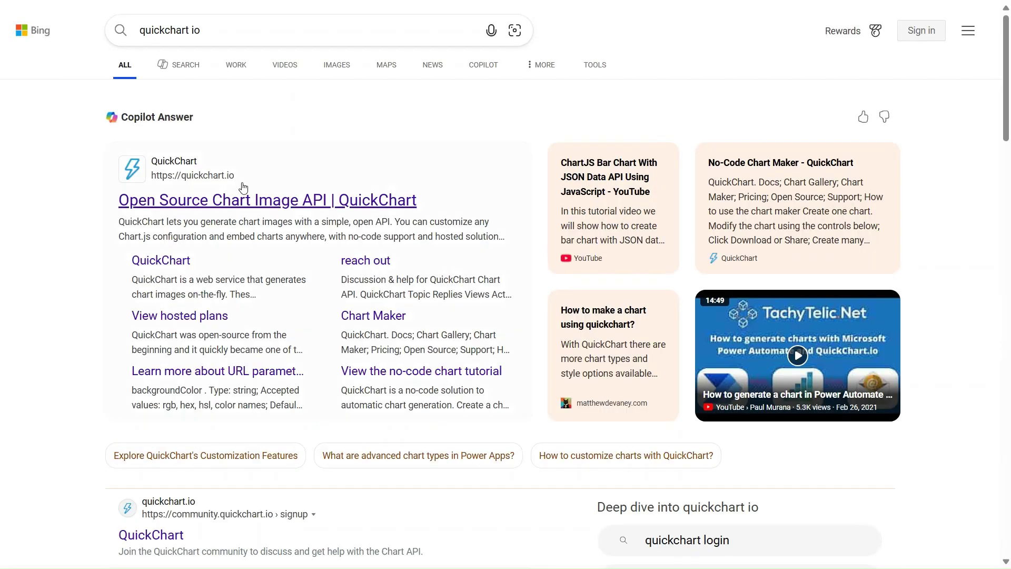
{"action": "left_click", "coordinate": [236, 200]}
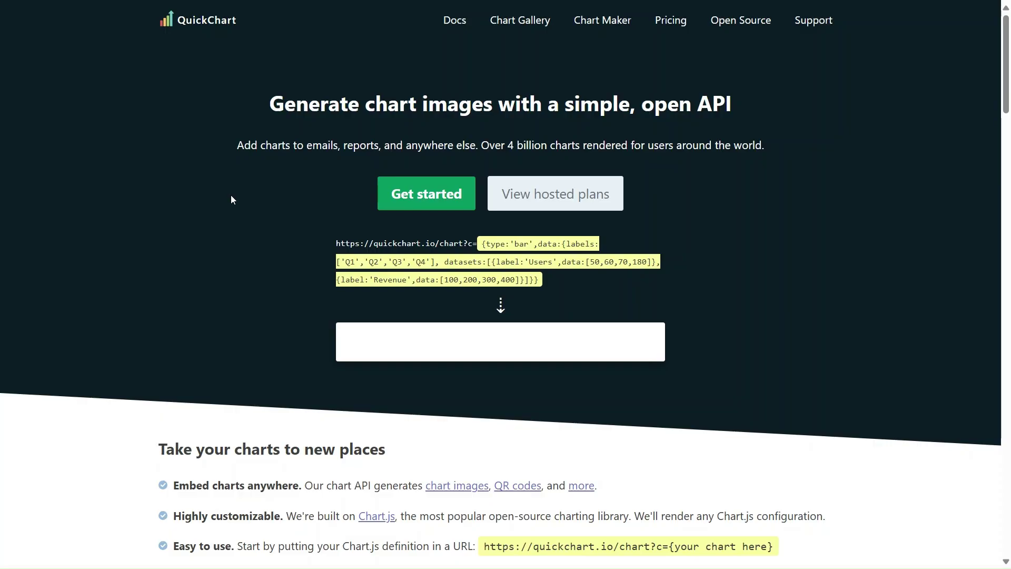
{"action": "scroll", "coordinate": [603, 360], "scroll_direction": "down", "scroll_amount": 5}
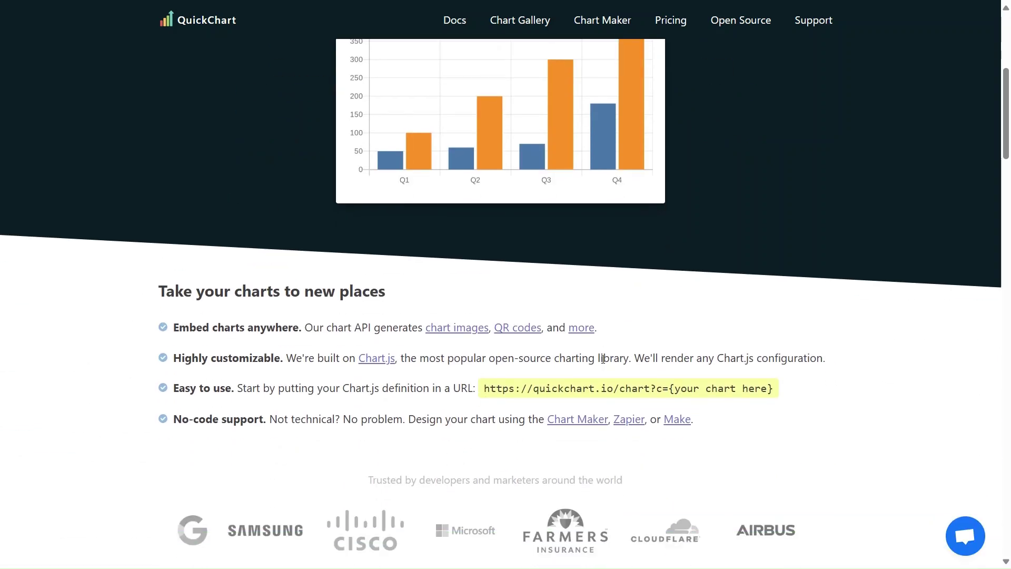
{"action": "left_click", "coordinate": [526, 331]}
{"action": "scroll", "coordinate": [526, 334], "scroll_direction": "down", "scroll_amount": 4}
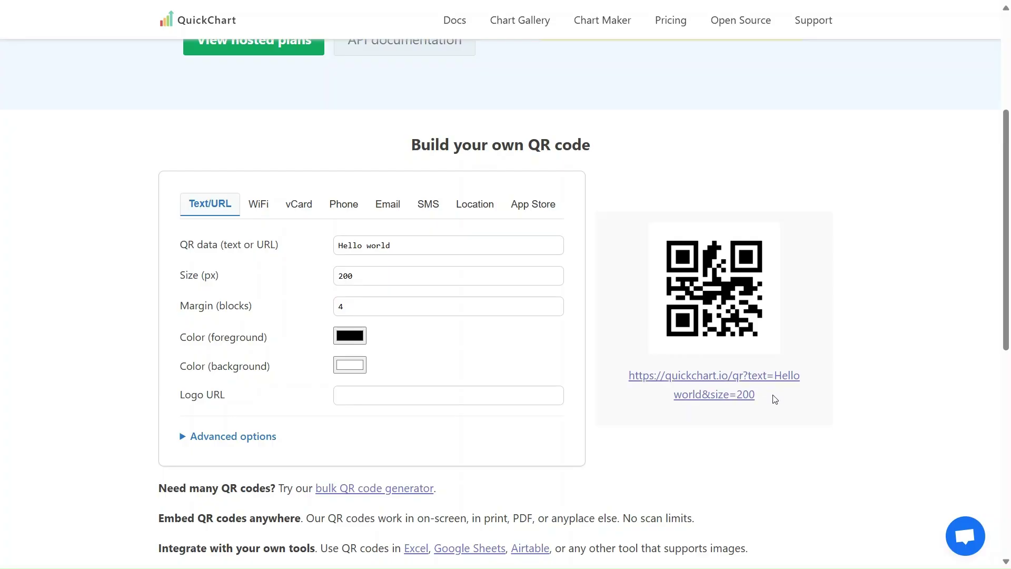
Step: Clear the QR builder's margin value 4 and size value 200
{"action": "left_click", "coordinate": [367, 301]}
{"action": "key", "text": "BackSpace"}
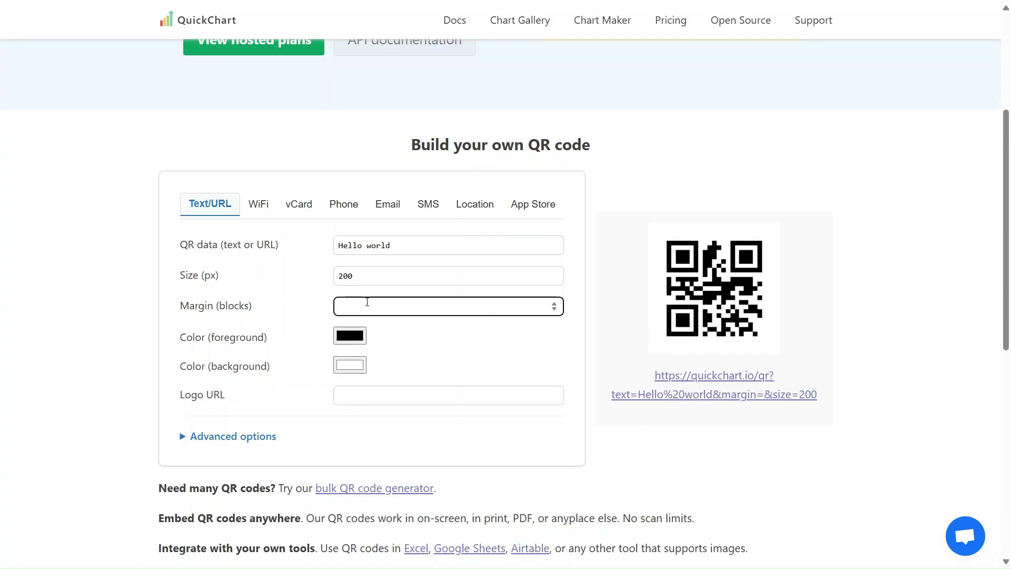
{"action": "double_click", "coordinate": [374, 277]}
{"action": "key", "text": "BackSpace"}
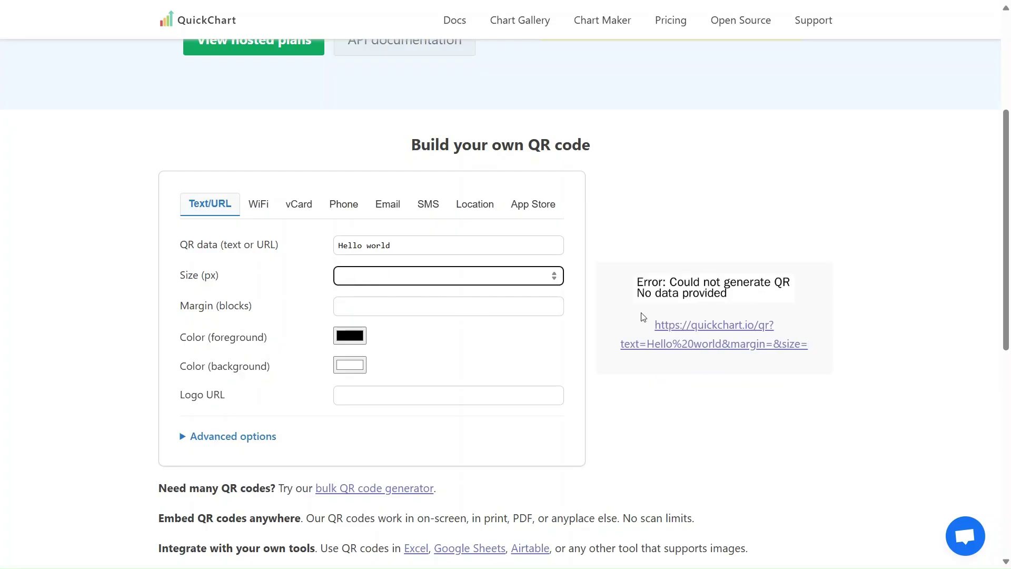
{"action": "left_click", "coordinate": [655, 326]}
{"action": "left_click_drag", "start_coordinate": [655, 325], "coordinate": [675, 349]}
{"action": "key", "text": "ctrl+c"}
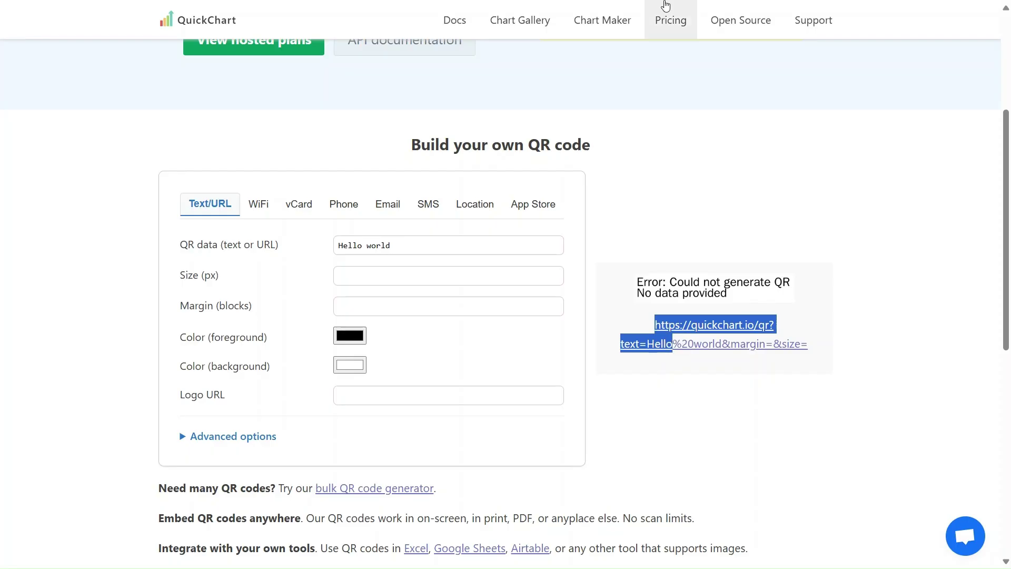
{"action": "mouse_move", "coordinate": [666, 3]}
{"action": "left_click", "coordinate": [876, 10]}
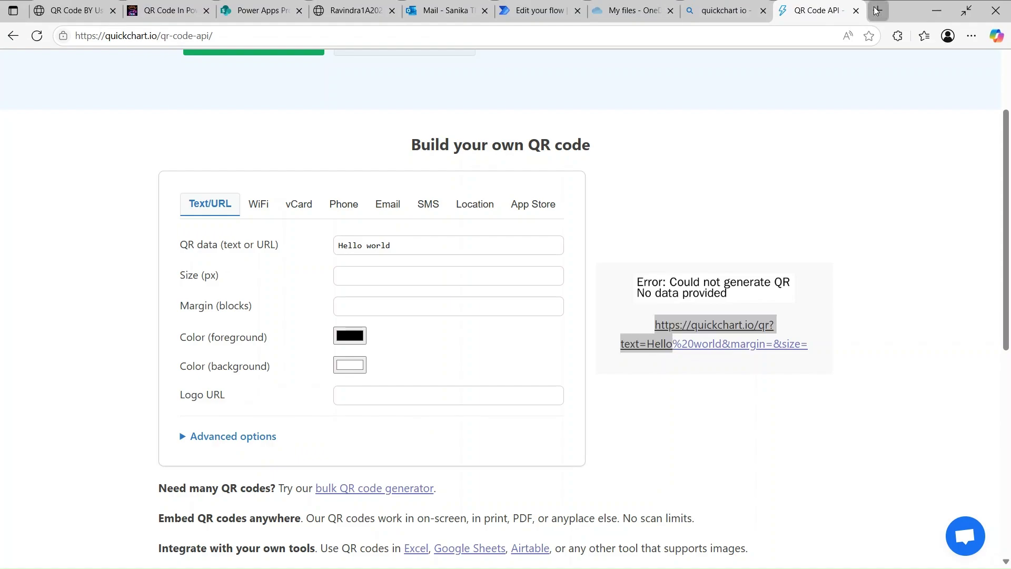
{"action": "key", "text": "ctrl+v"}
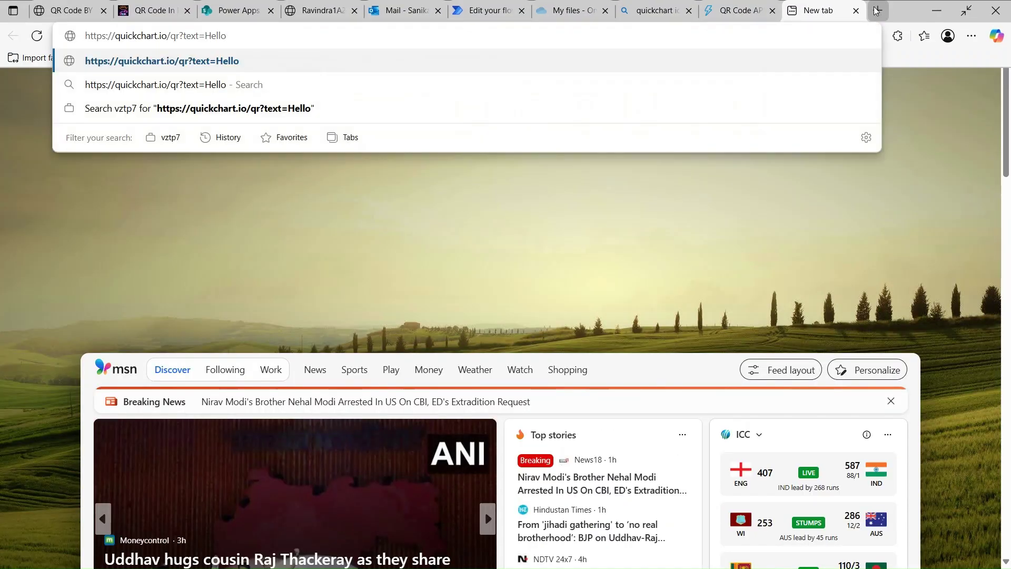
{"action": "key", "text": "Return"}
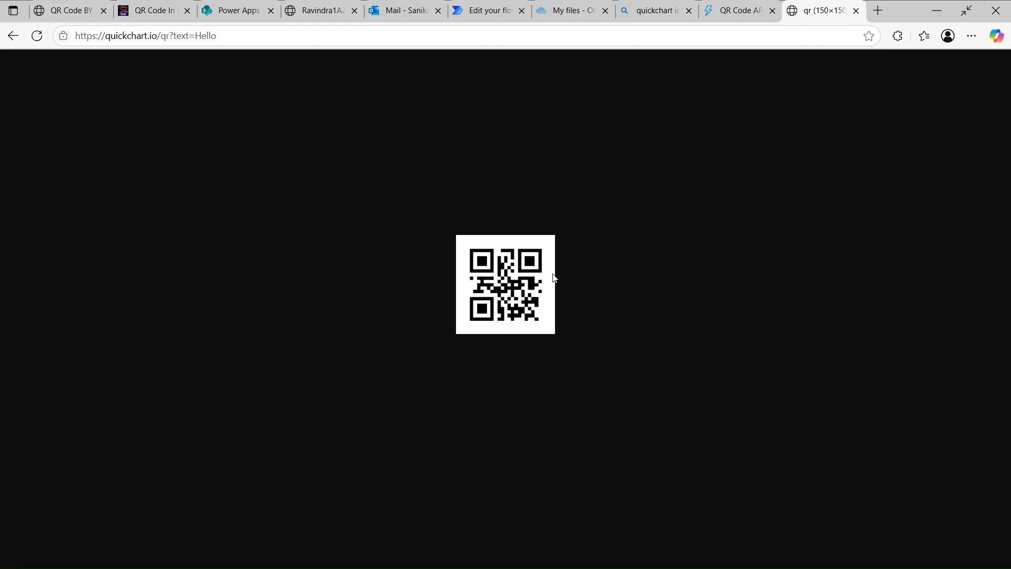
{"action": "key", "text": "F11"}
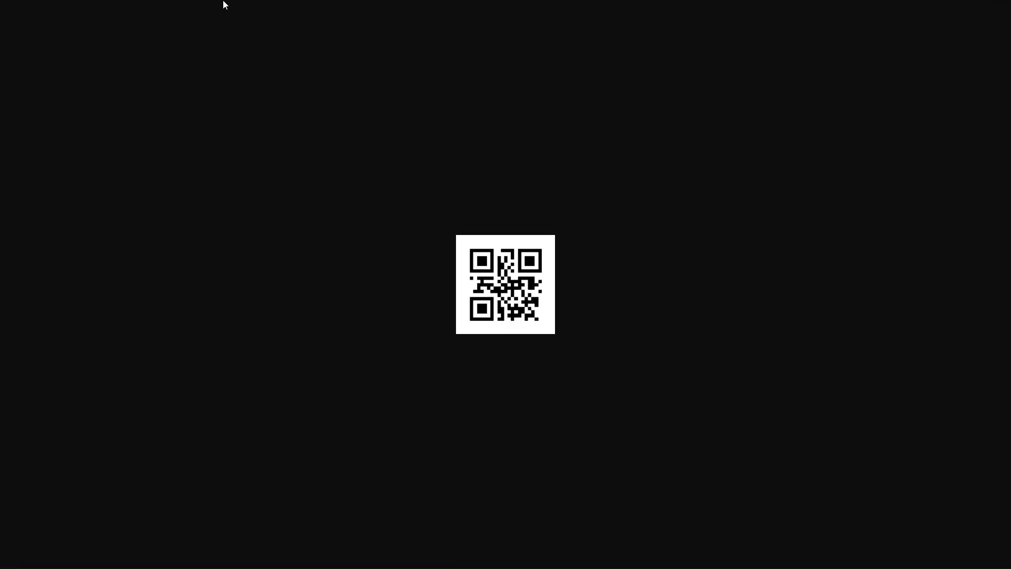
{"action": "mouse_move", "coordinate": [224, 5]}
{"action": "left_click_drag", "start_coordinate": [191, 35], "coordinate": [83, 33]}
{"action": "key", "text": "ctrl+c"}
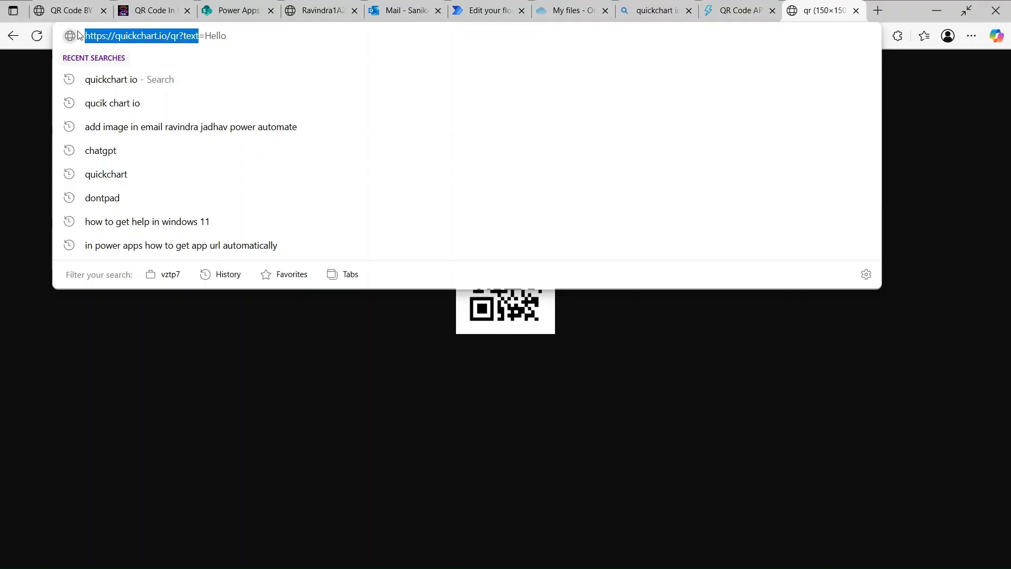
{"action": "left_click", "coordinate": [487, 11]}
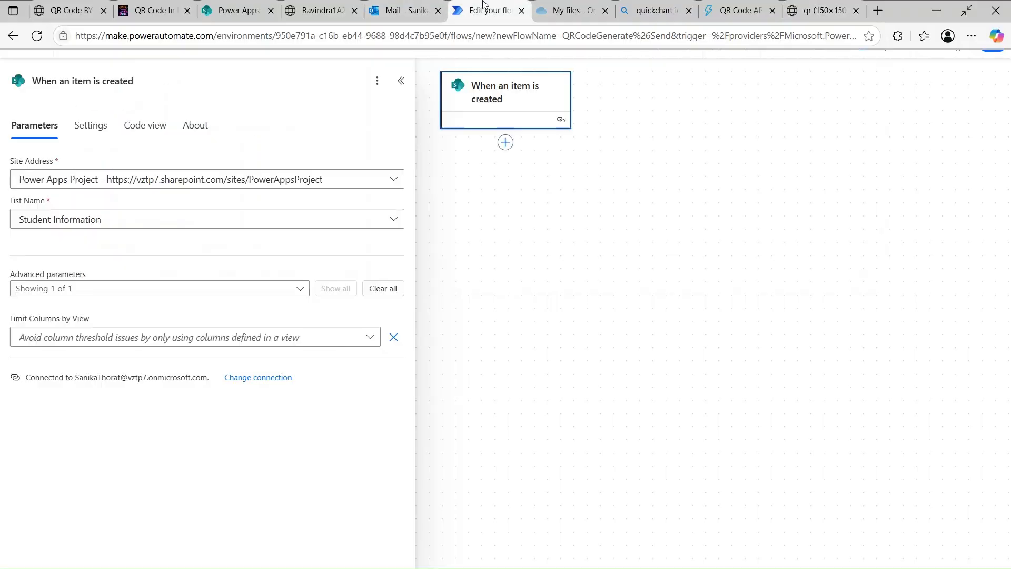
Step: Add a OneDrive 'Upload file from URL' action after the trigger and sign in to connect OneDrive
{"action": "left_click", "coordinate": [506, 143]}
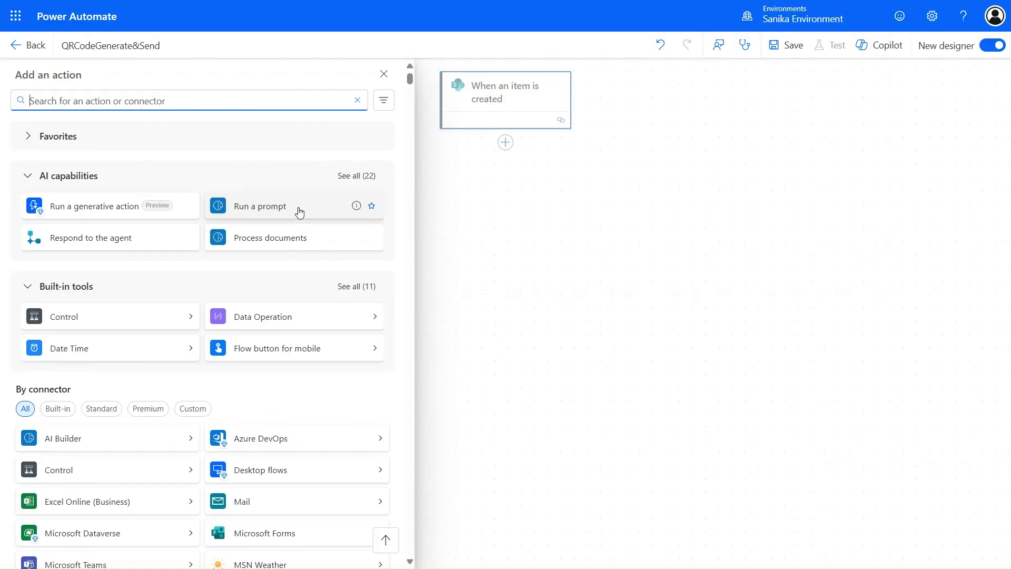
{"action": "scroll", "coordinate": [264, 379], "scroll_direction": "down", "scroll_amount": 3}
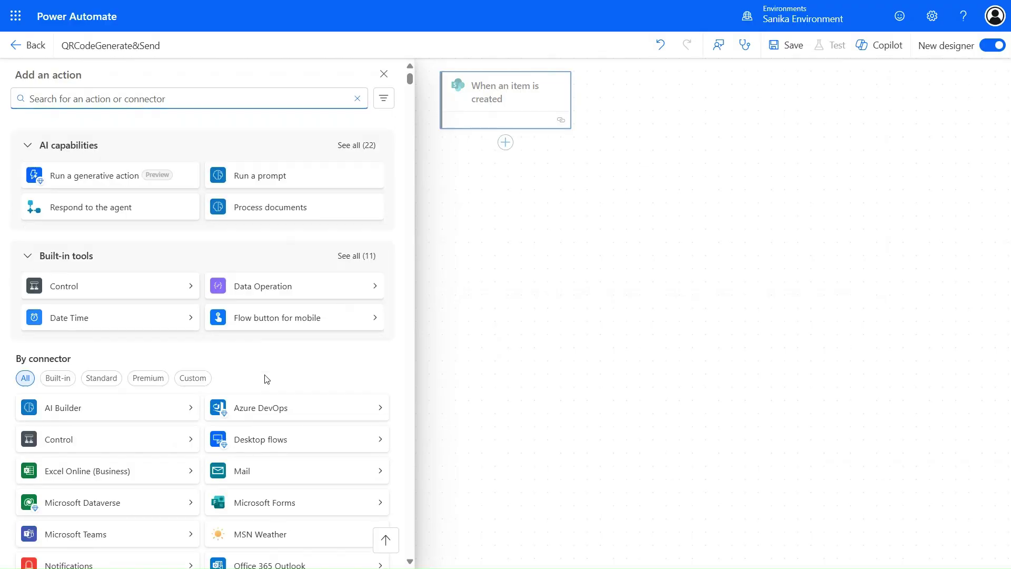
{"action": "left_click", "coordinate": [256, 506]}
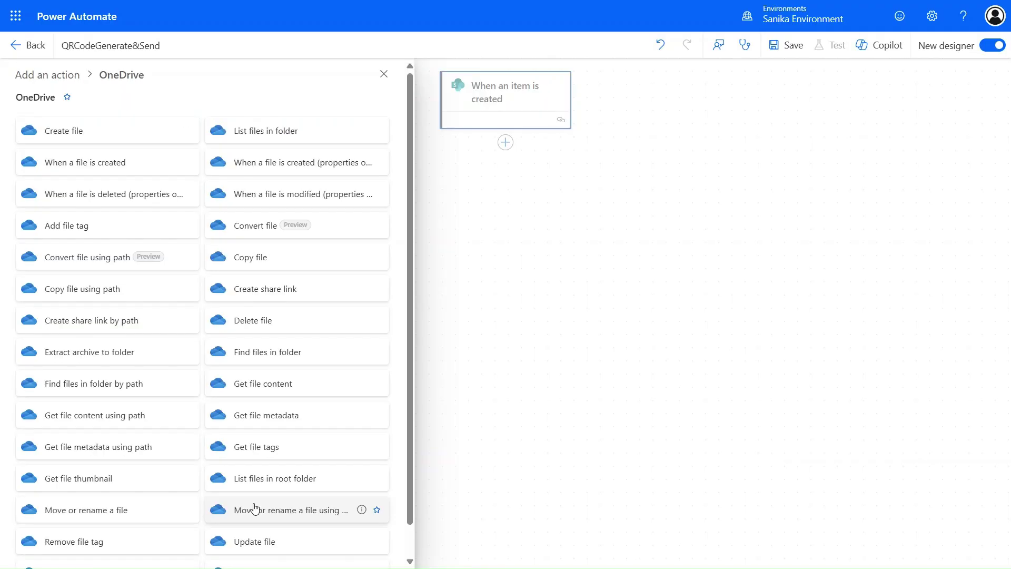
{"action": "scroll", "coordinate": [254, 544], "scroll_direction": "down", "scroll_amount": 1}
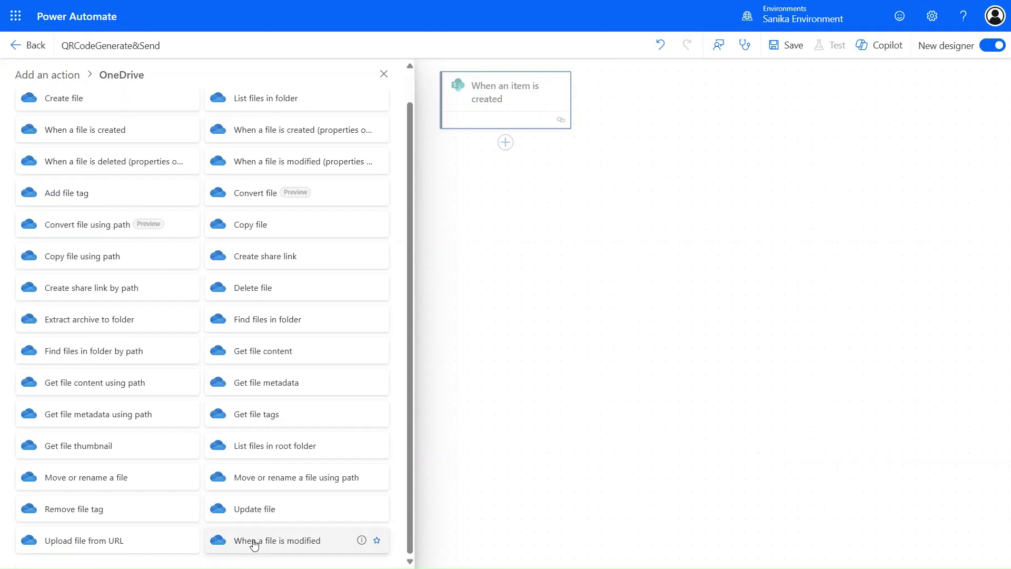
{"action": "left_click", "coordinate": [124, 542]}
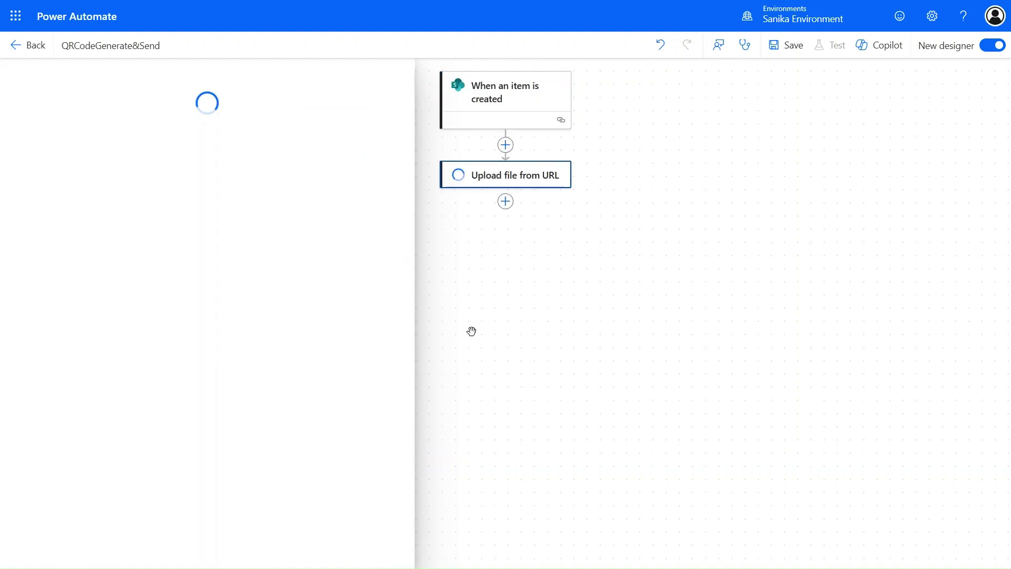
{"action": "left_click", "coordinate": [218, 245]}
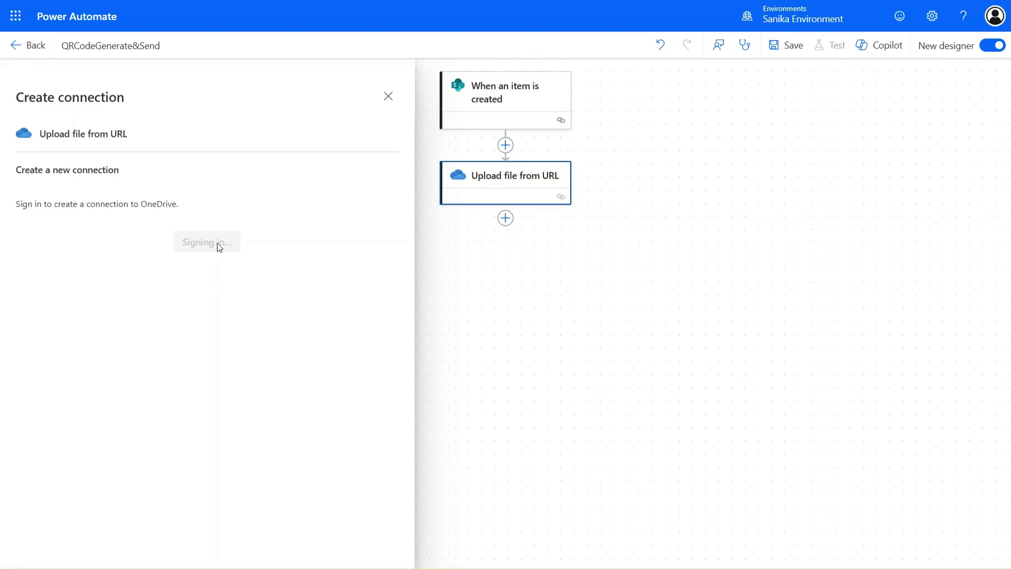
Step: Delete the unconnected duplicate upload step and rename 'Upload file from URL 1' back to 'Upload file from URL'
{"action": "right_click", "coordinate": [481, 255]}
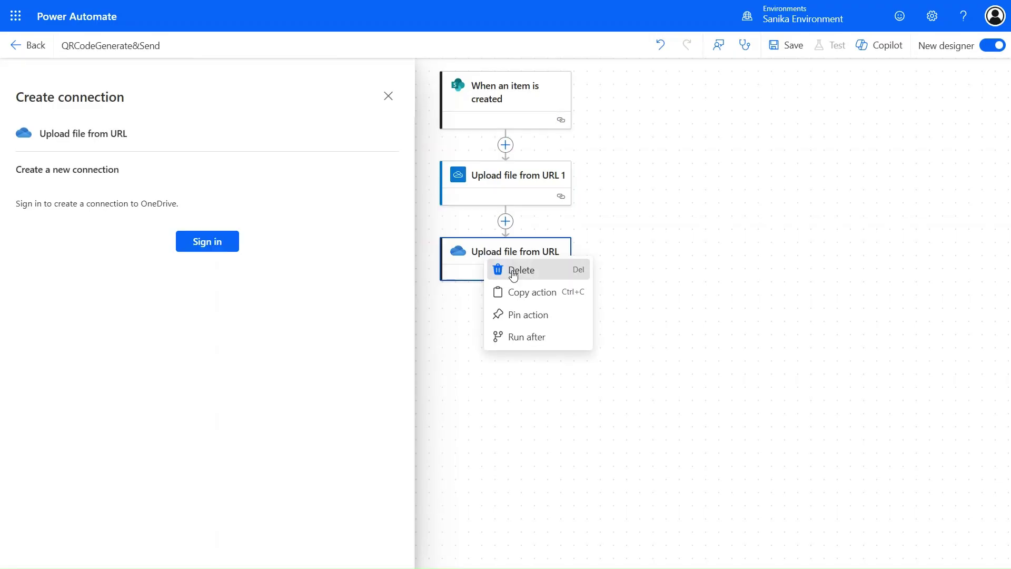
{"action": "left_click", "coordinate": [519, 269]}
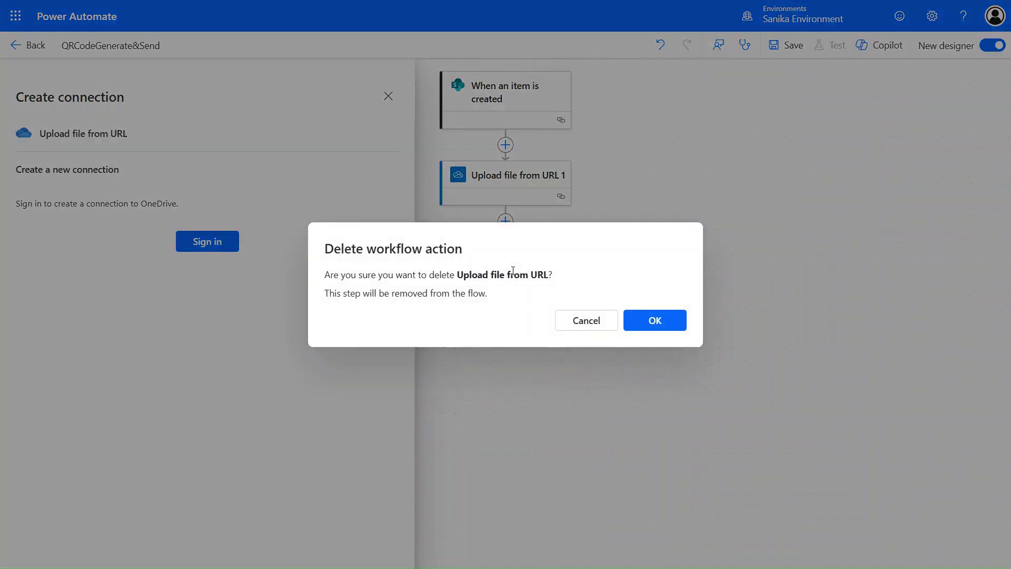
{"action": "left_click", "coordinate": [655, 321]}
{"action": "left_click", "coordinate": [547, 181]}
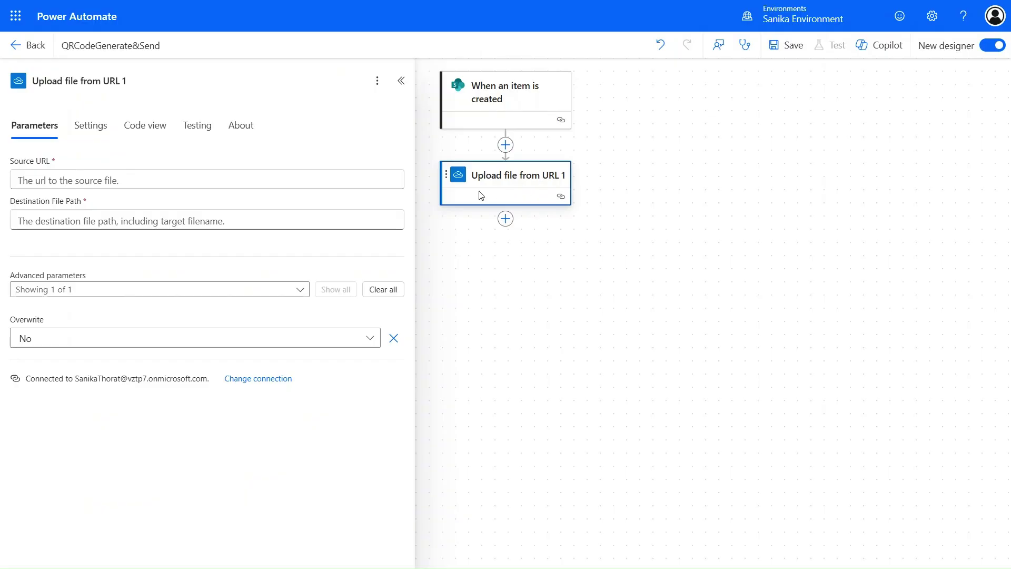
{"action": "left_click", "coordinate": [185, 81]}
{"action": "key", "text": "BackSpace"}
{"action": "key", "text": "BackSpace"}
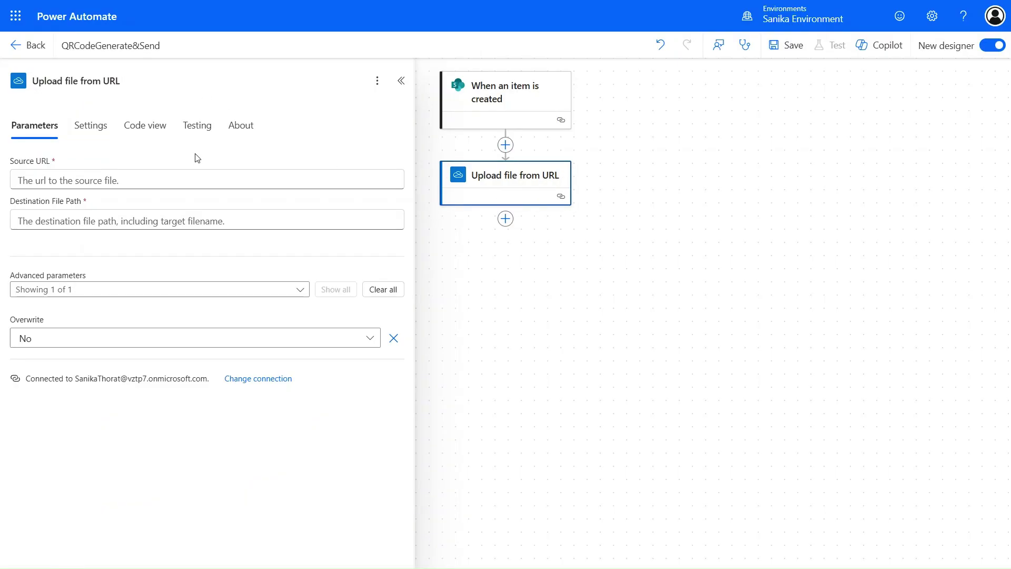
{"action": "left_click", "coordinate": [178, 180]}
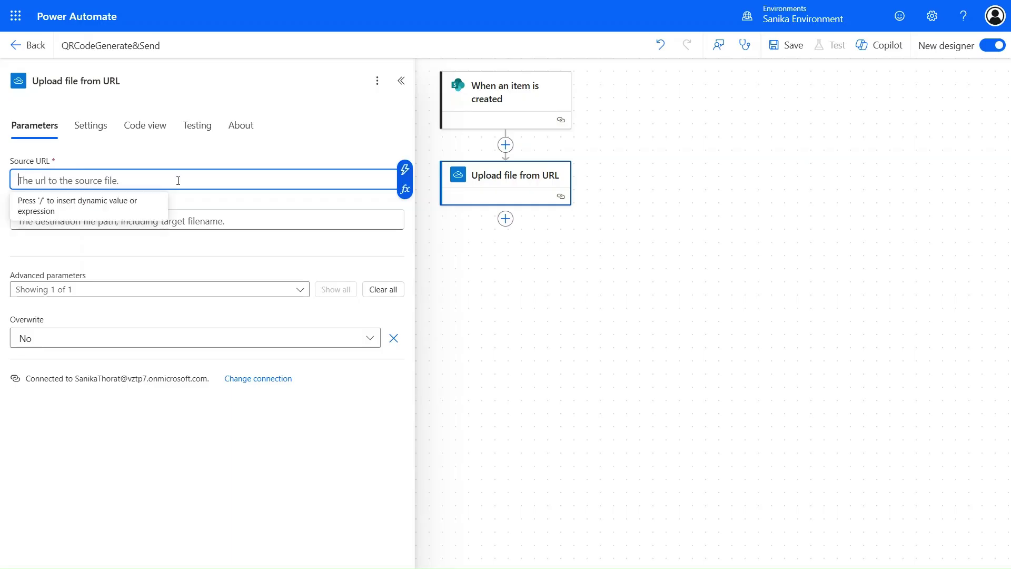
{"action": "key", "text": "ctrl+v"}
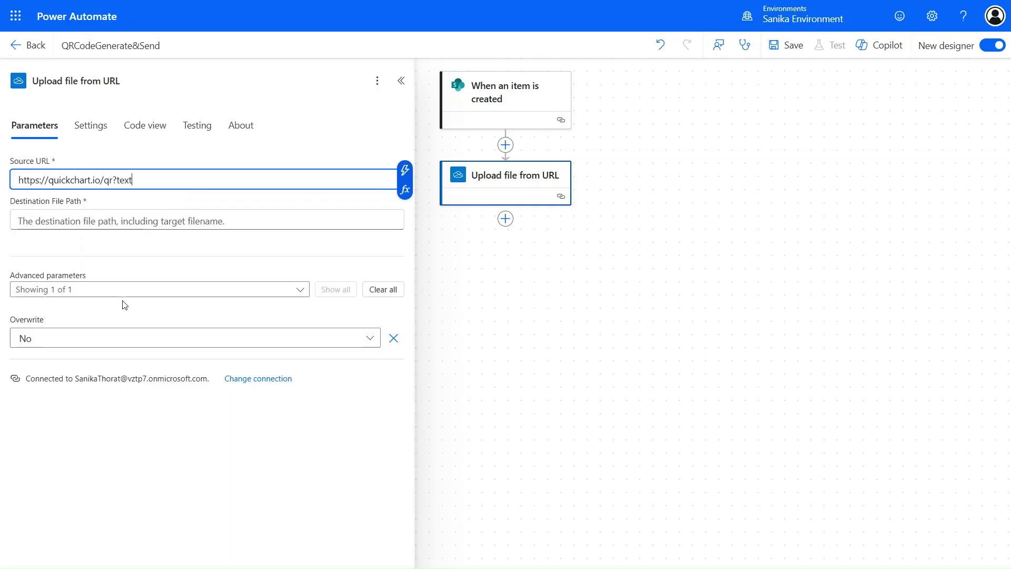
{"action": "left_click", "coordinate": [404, 170]}
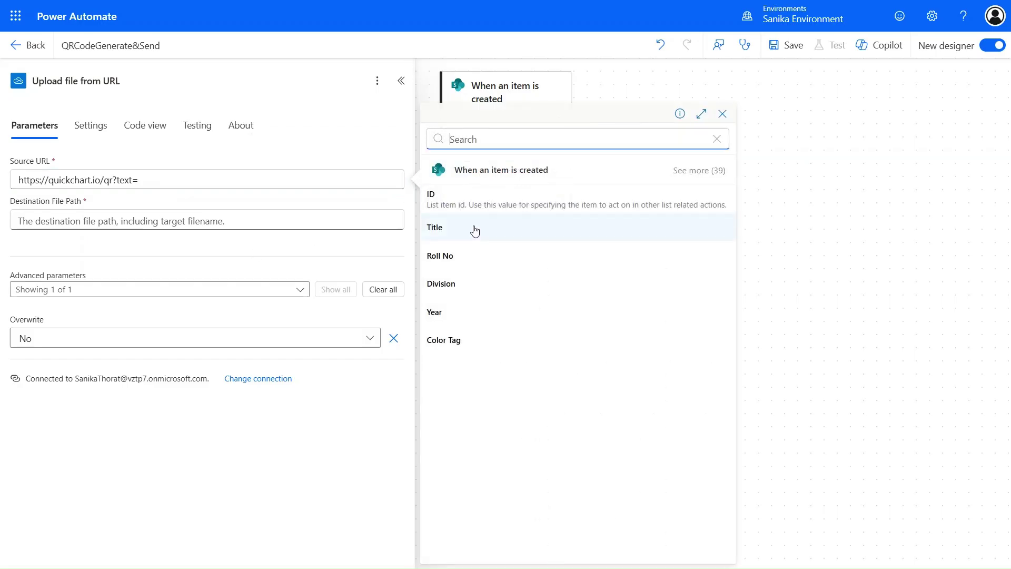
{"action": "left_click", "coordinate": [476, 230]}
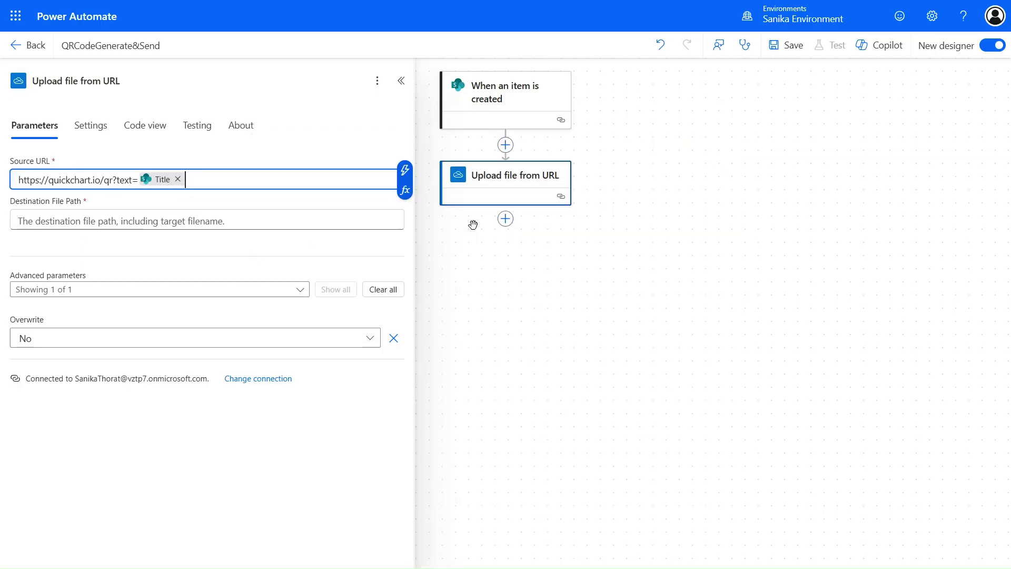
{"action": "left_click", "coordinate": [405, 170]}
{"action": "left_click", "coordinate": [476, 252]}
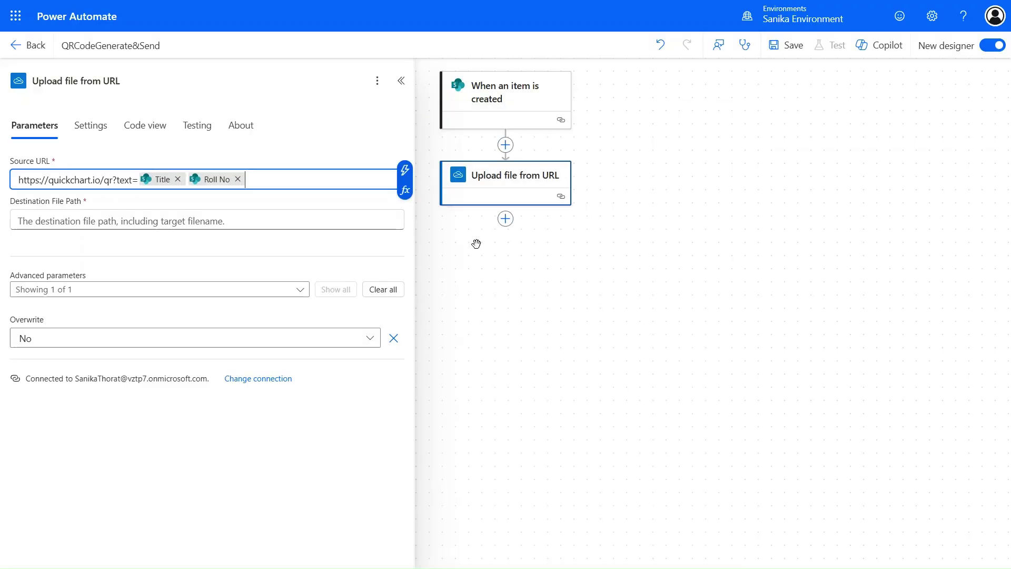
{"action": "left_click", "coordinate": [405, 170]}
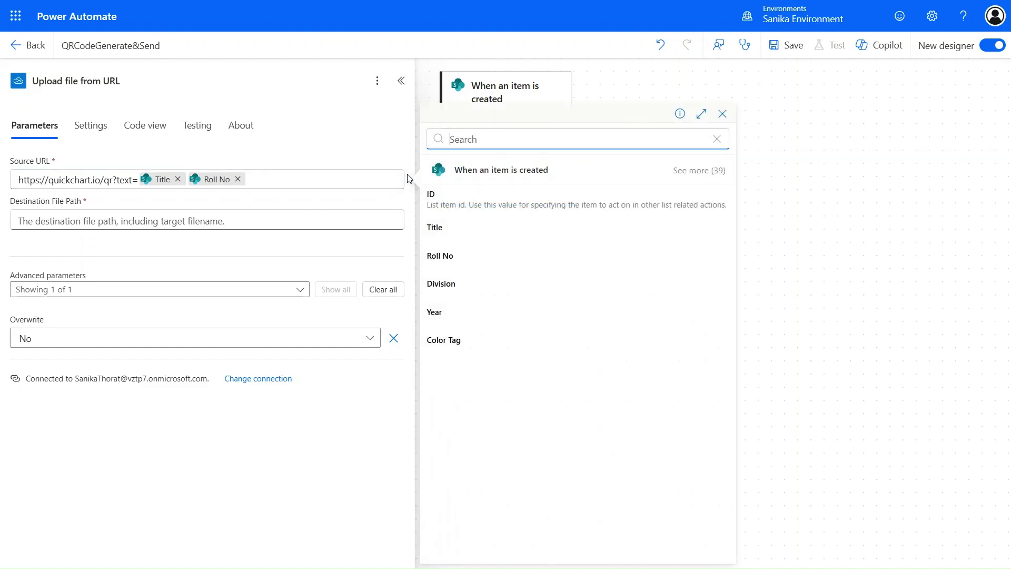
{"action": "left_click", "coordinate": [466, 280]}
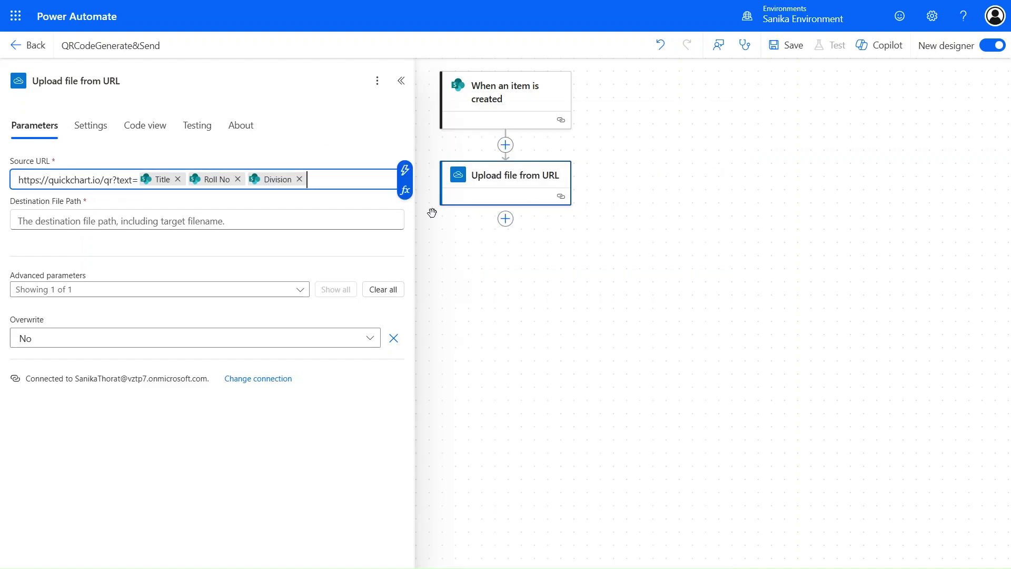
{"action": "left_click", "coordinate": [406, 170]}
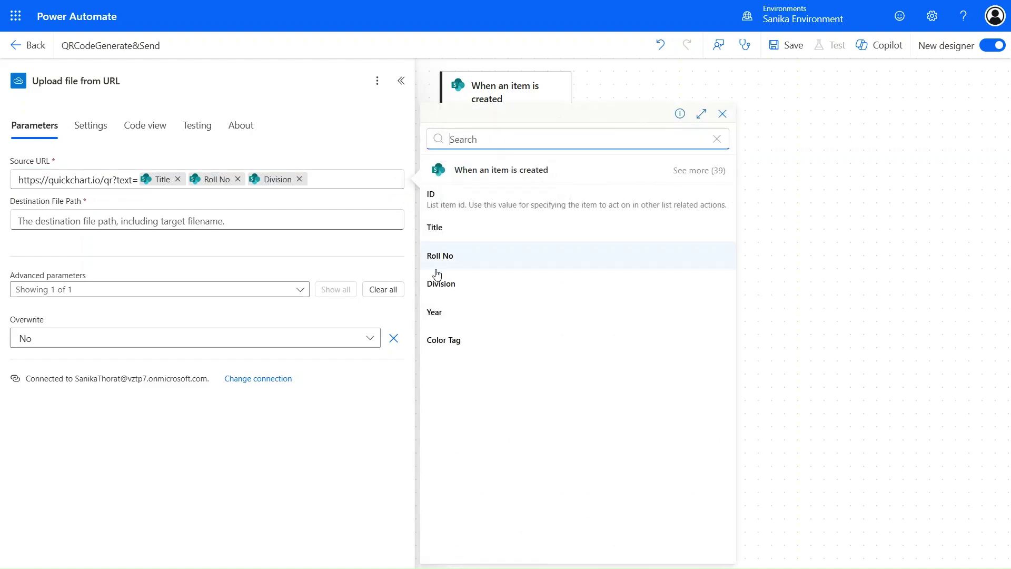
{"action": "left_click", "coordinate": [455, 319]}
Step: Set the destination file path to / plus the same four fields, and set Overwrite to Yes
{"action": "left_click", "coordinate": [205, 225]}
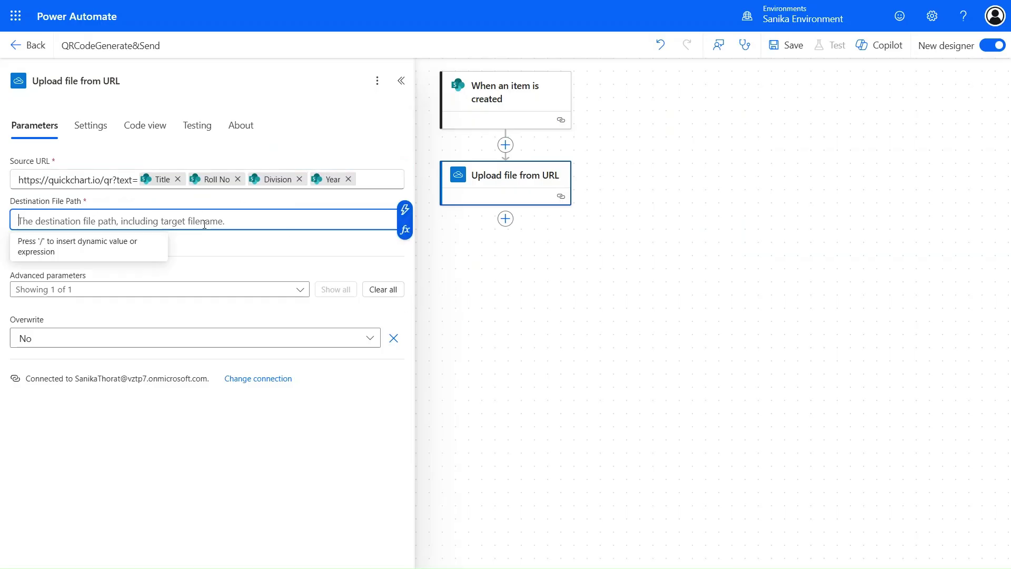
{"action": "type", "text": "/"}
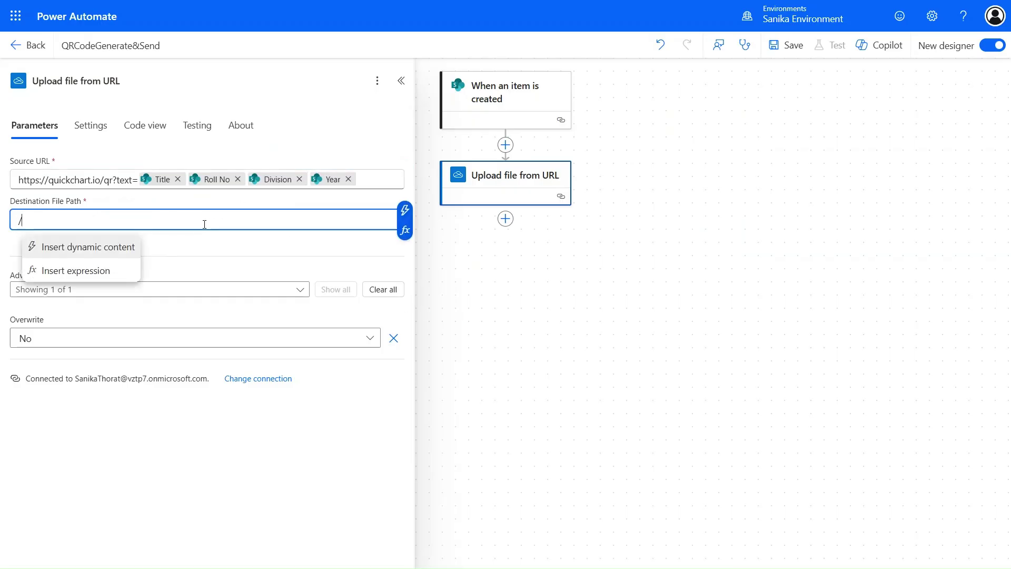
{"action": "left_click", "coordinate": [374, 177]}
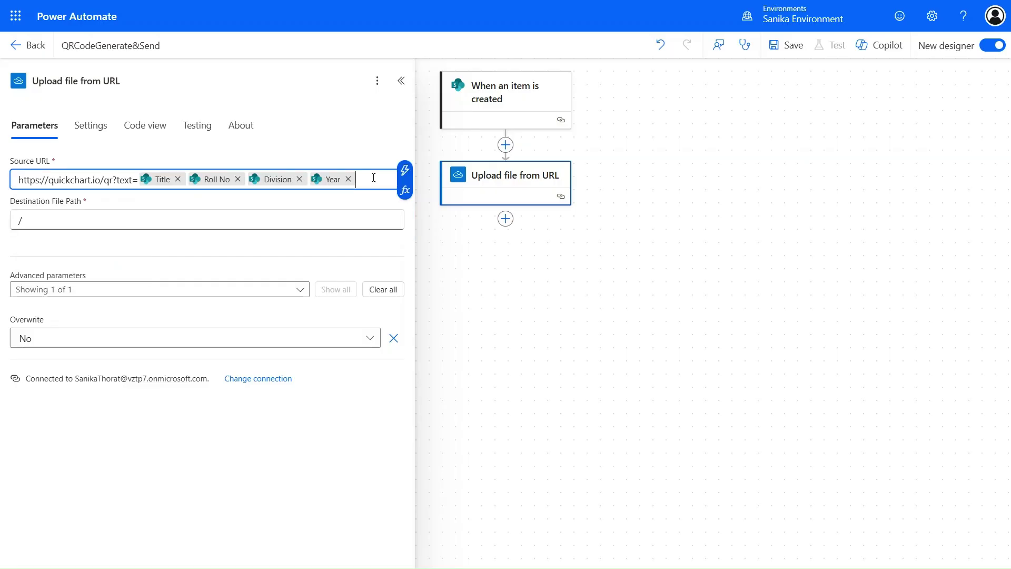
{"action": "key", "text": "shift+Left"}
{"action": "key", "text": "shift+Left"}
{"action": "key", "text": "shift+Left"}
{"action": "key", "text": "shift+Left"}
{"action": "key", "text": "shift+Left"}
{"action": "key", "text": "shift+Left"}
{"action": "key", "text": "shift+Left"}
{"action": "key", "text": "shift+Right"}
{"action": "key", "text": "shift+Right"}
{"action": "key", "text": "shift+Right"}
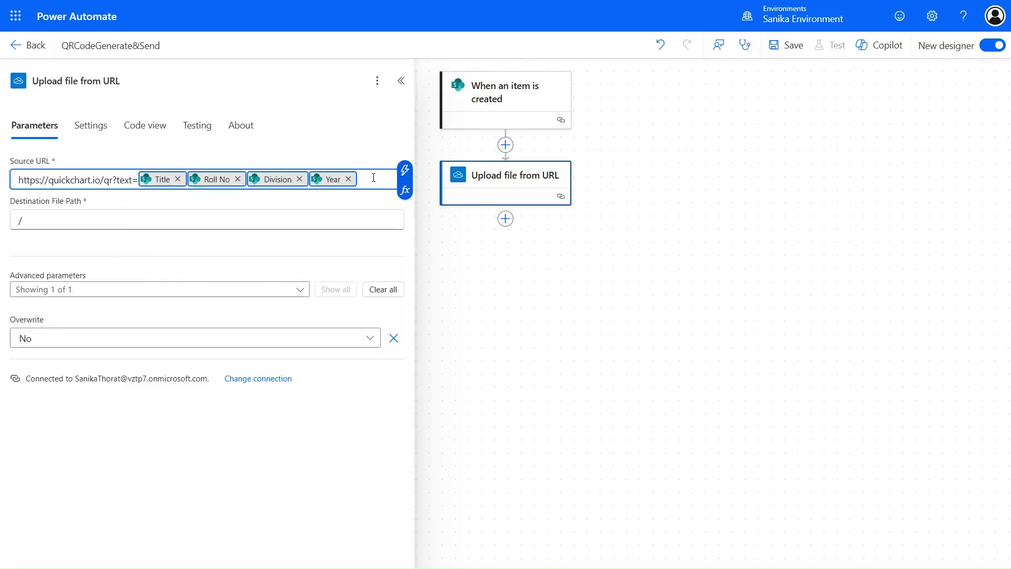
{"action": "left_click", "coordinate": [199, 216]}
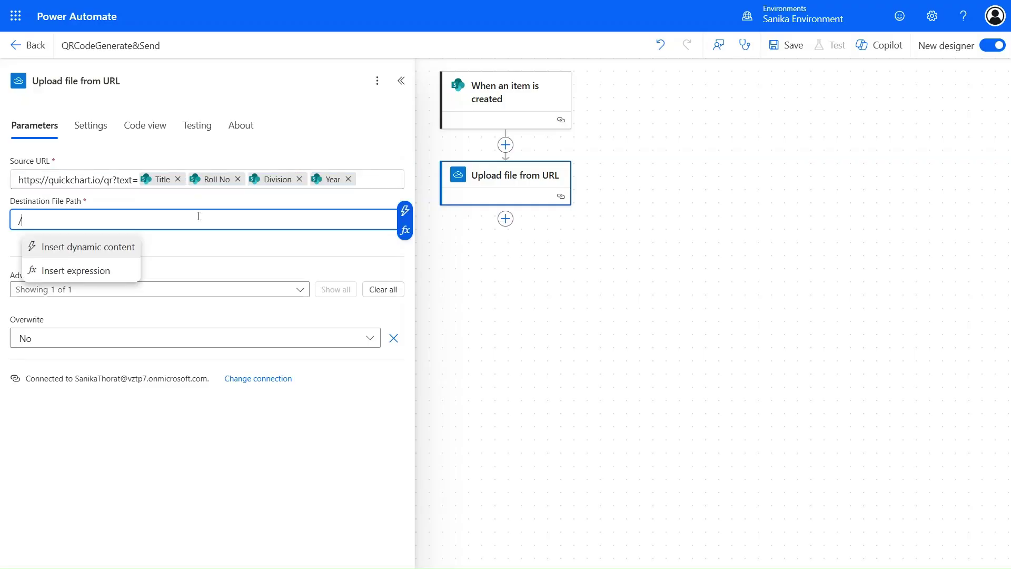
{"action": "key", "text": "ctrl+v"}
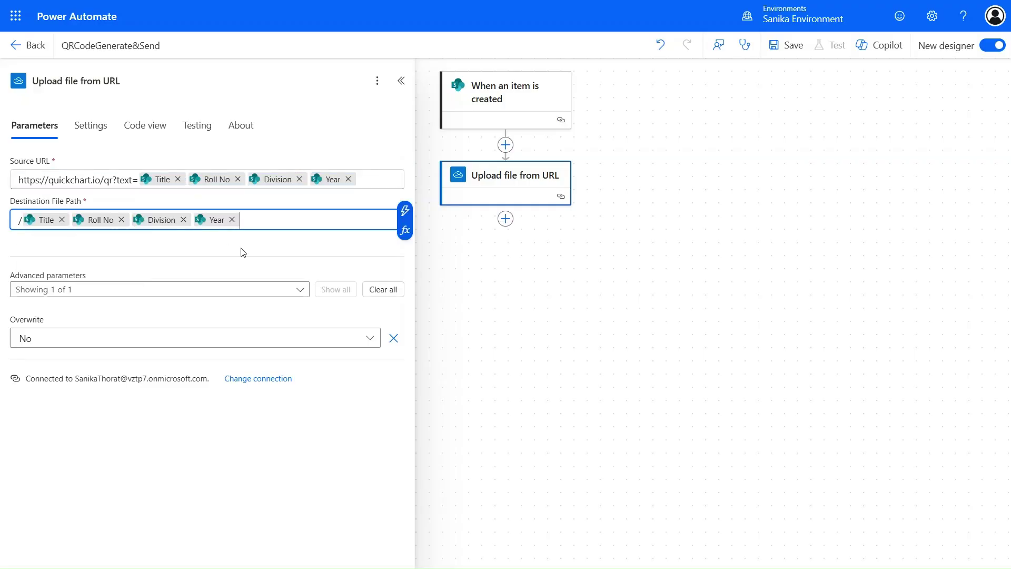
{"action": "left_click", "coordinate": [291, 344]}
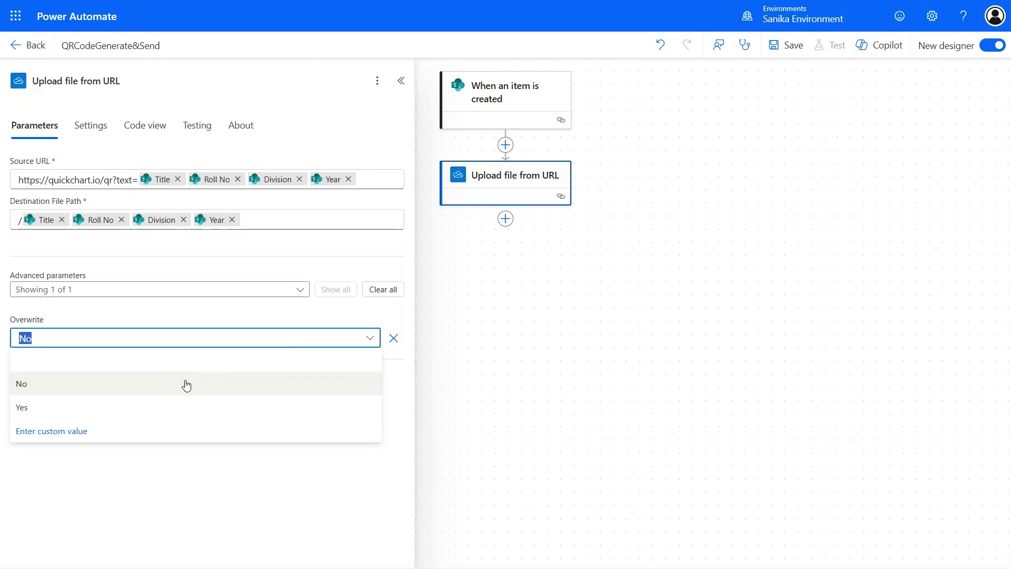
{"action": "left_click", "coordinate": [168, 407]}
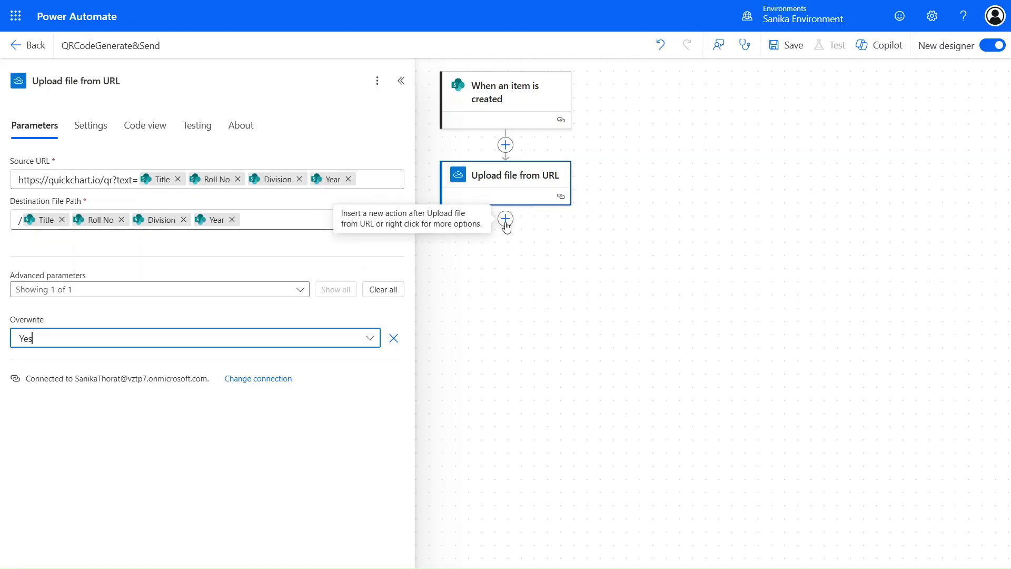
Step: Add a OneDrive for Business Get file content step after the upload
{"action": "left_click", "coordinate": [505, 219]}
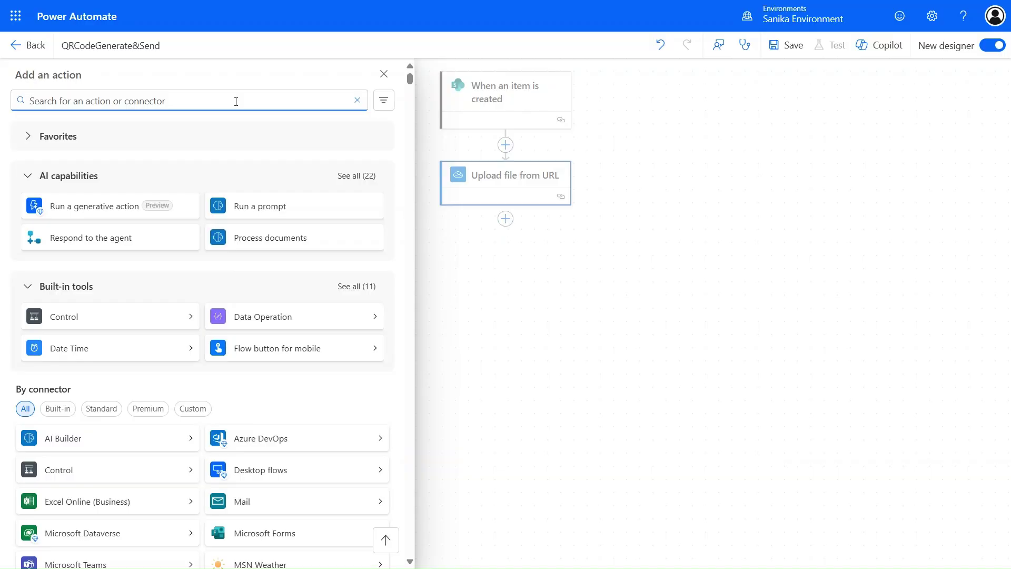
{"action": "type", "text": "file"}
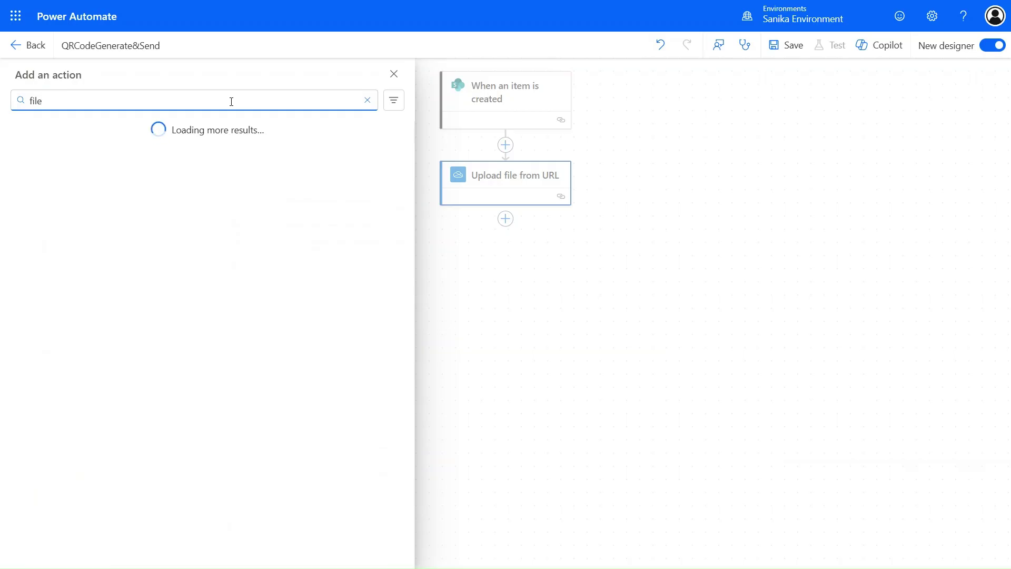
{"action": "type", "text": " content"}
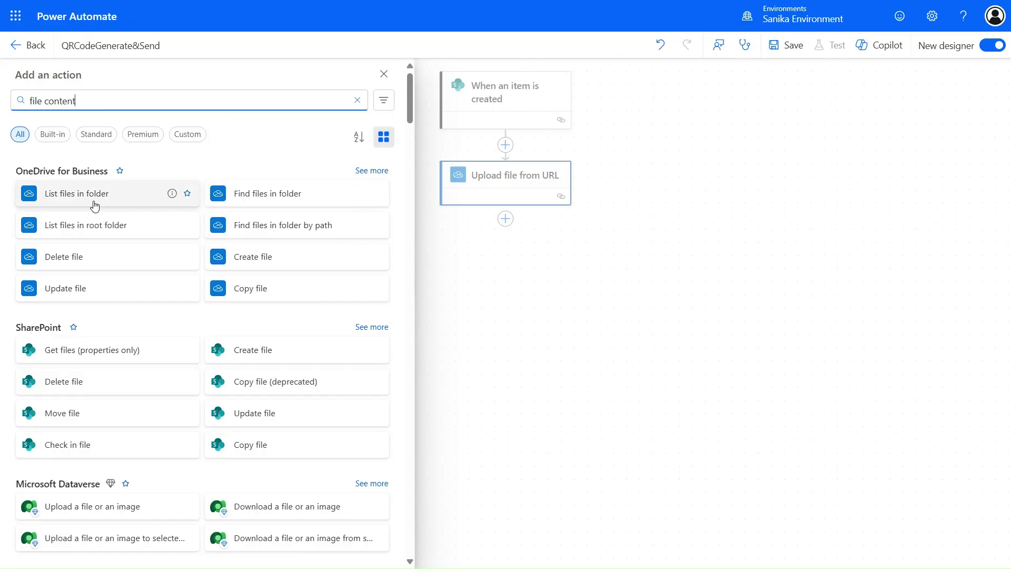
{"action": "left_click", "coordinate": [61, 171]}
{"action": "left_click", "coordinate": [102, 325]}
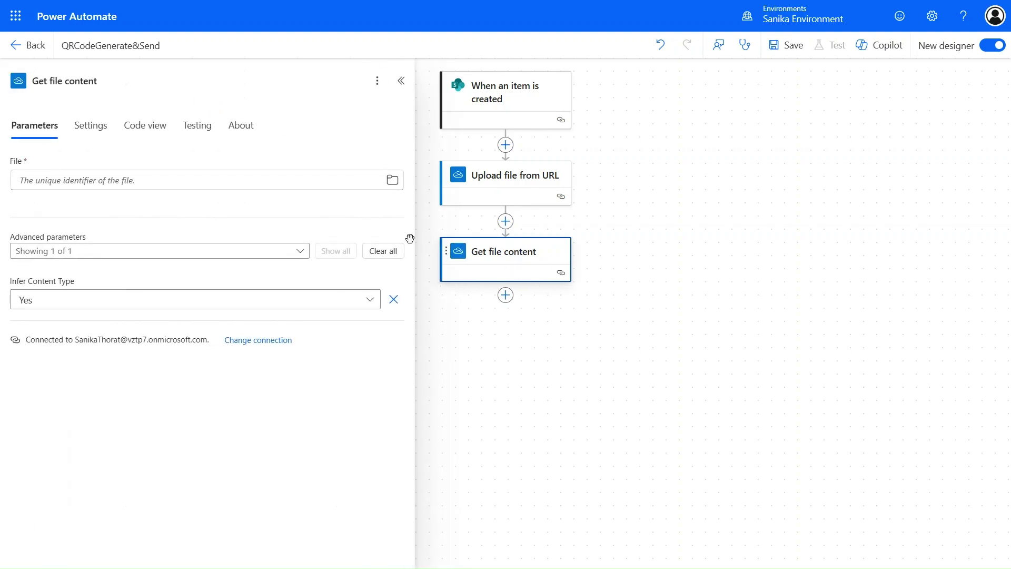
Step: Set the Get file content File to the uploaded file's Id dynamic value
{"action": "left_click", "coordinate": [308, 180]}
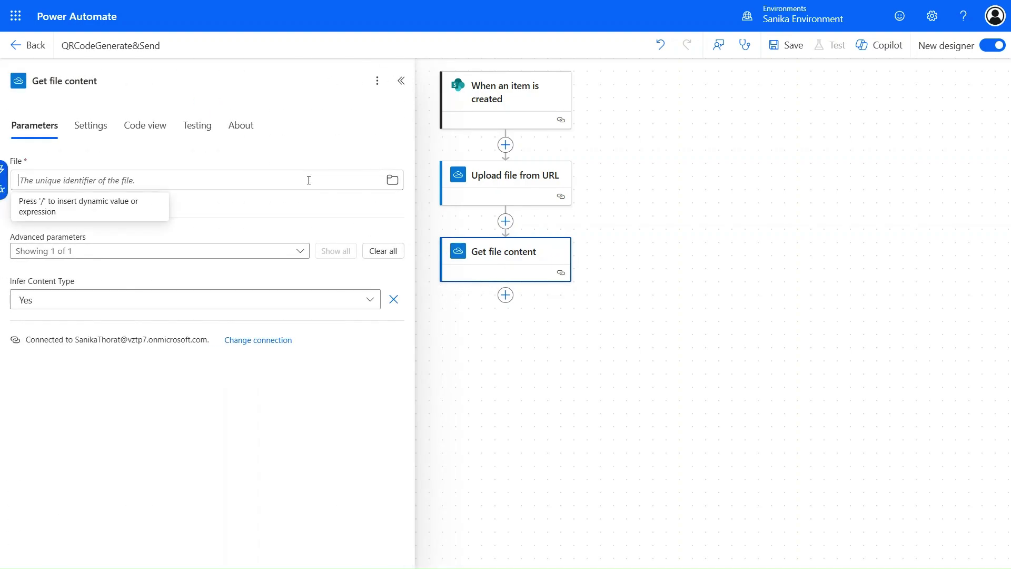
{"action": "left_click", "coordinate": [3, 179]}
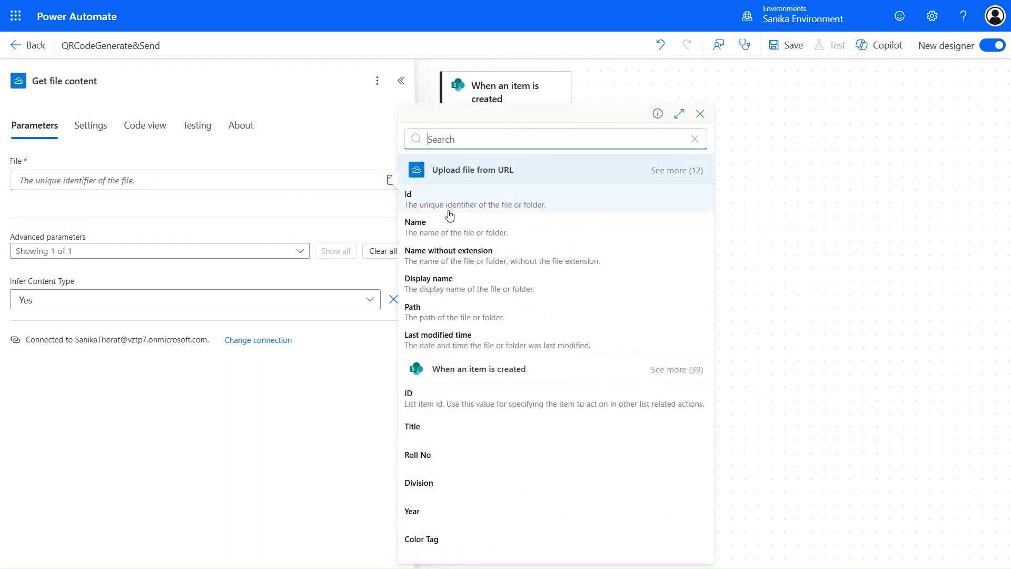
{"action": "left_click", "coordinate": [487, 199]}
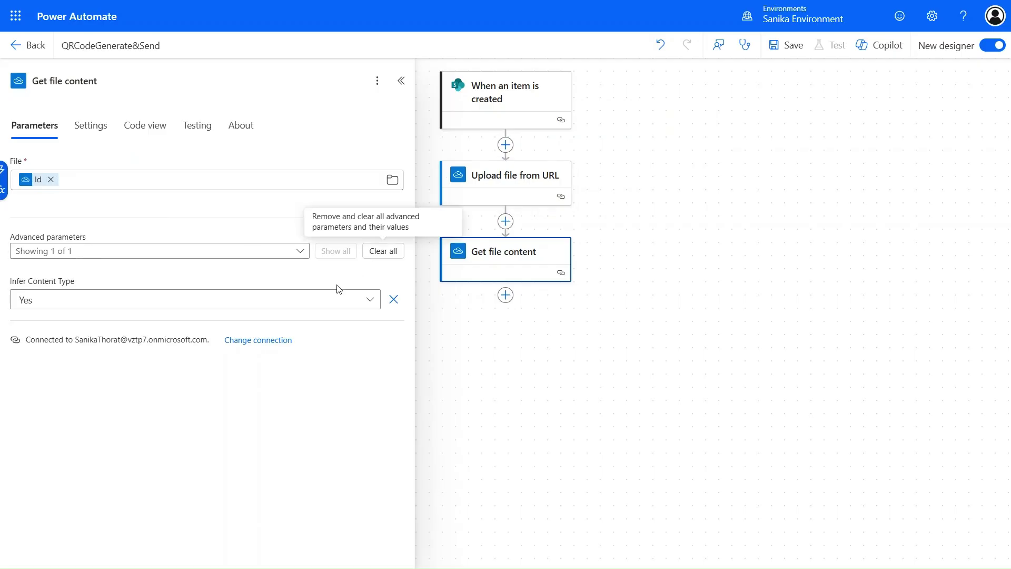
Step: Add a SharePoint Add attachment step after Get file content
{"action": "left_click", "coordinate": [505, 296]}
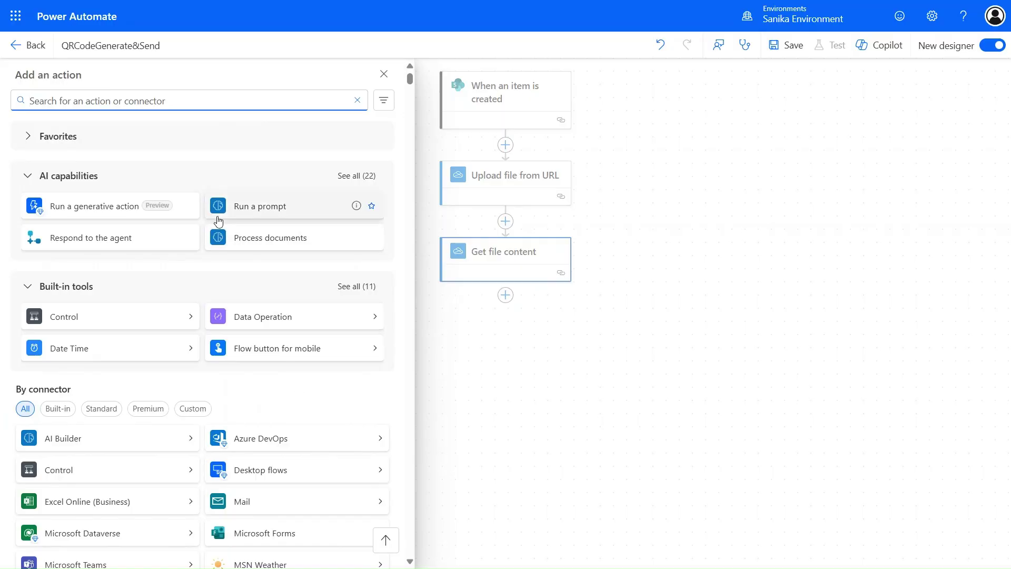
{"action": "type", "text": "att"}
{"action": "key", "text": "BackSpace"}
{"action": "type", "text": "dd attch"}
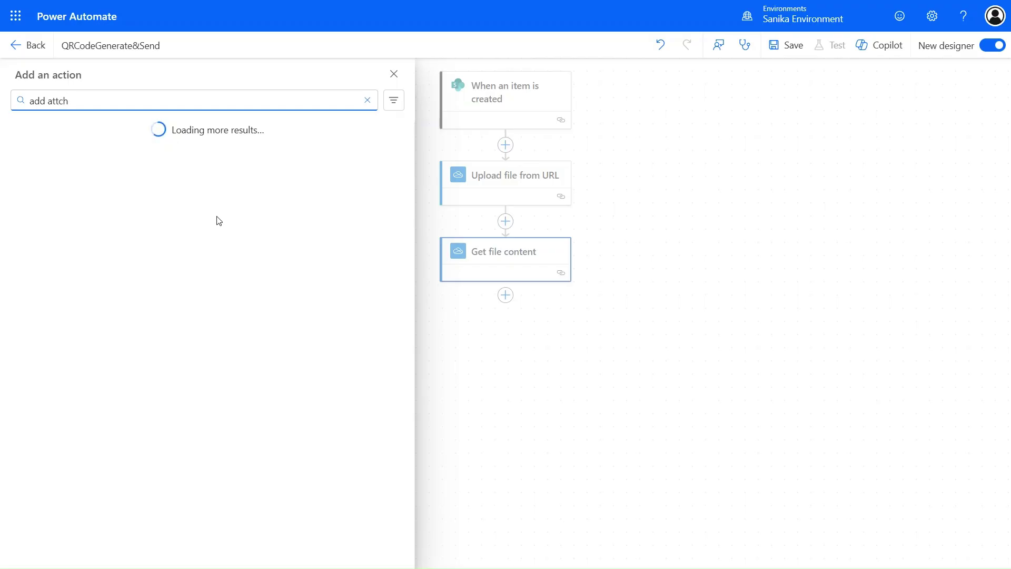
{"action": "type", "text": "ment"}
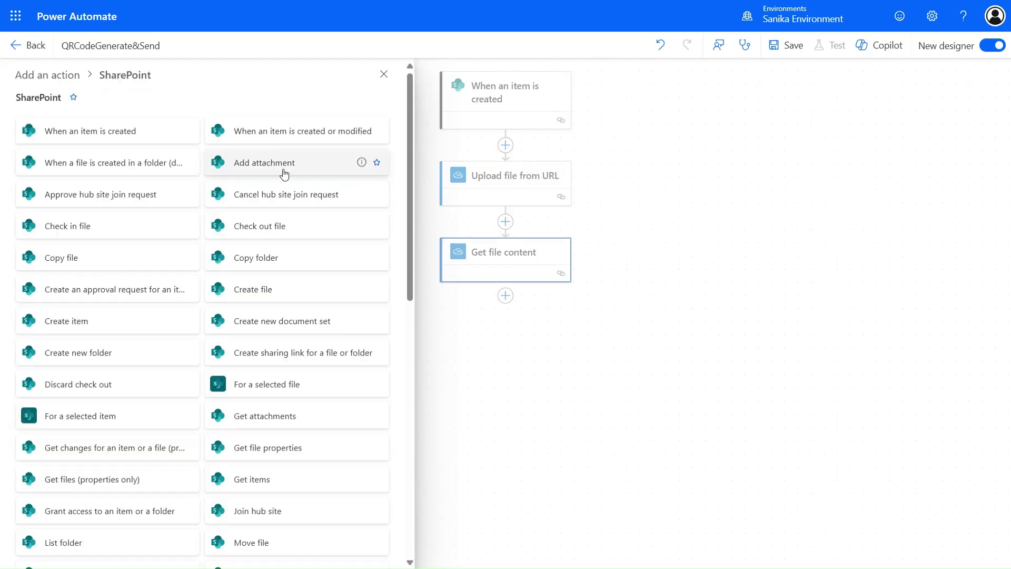
{"action": "left_click", "coordinate": [279, 167]}
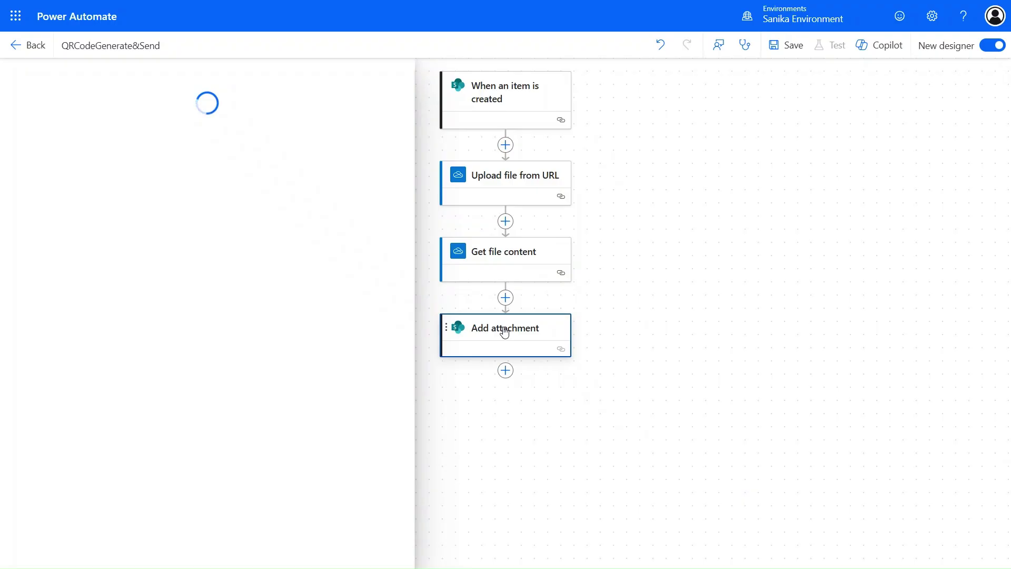
Step: Point Add attachment at the Power Apps Project site and Student Information list
{"action": "left_click", "coordinate": [198, 184]}
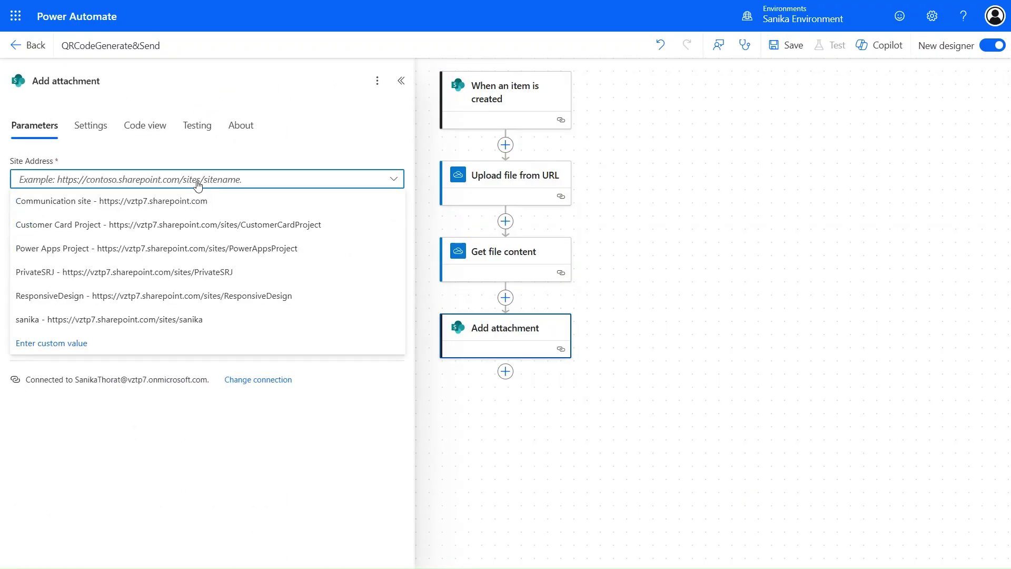
{"action": "left_click", "coordinate": [177, 249]}
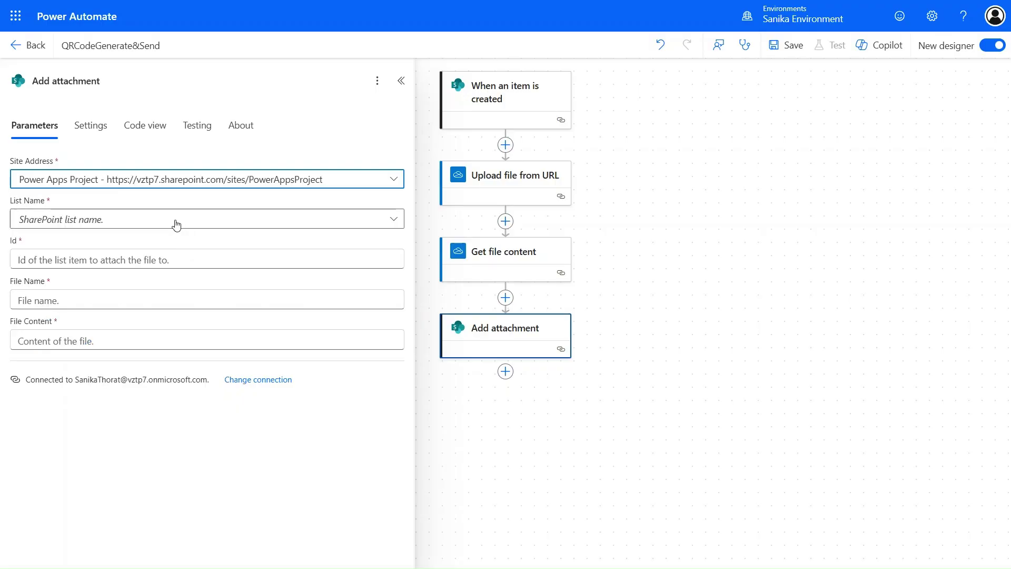
{"action": "left_click", "coordinate": [177, 226]}
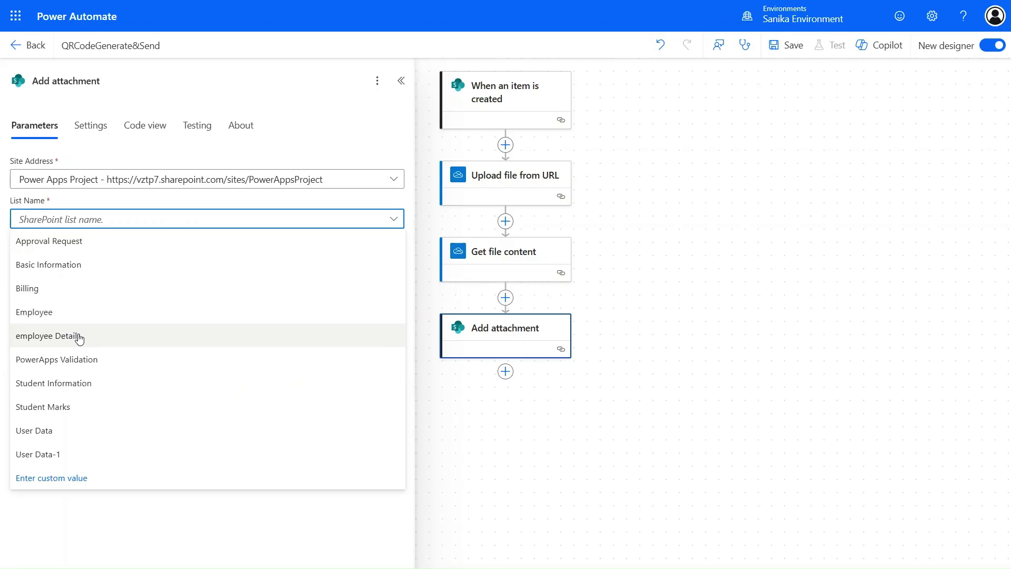
{"action": "left_click", "coordinate": [85, 379]}
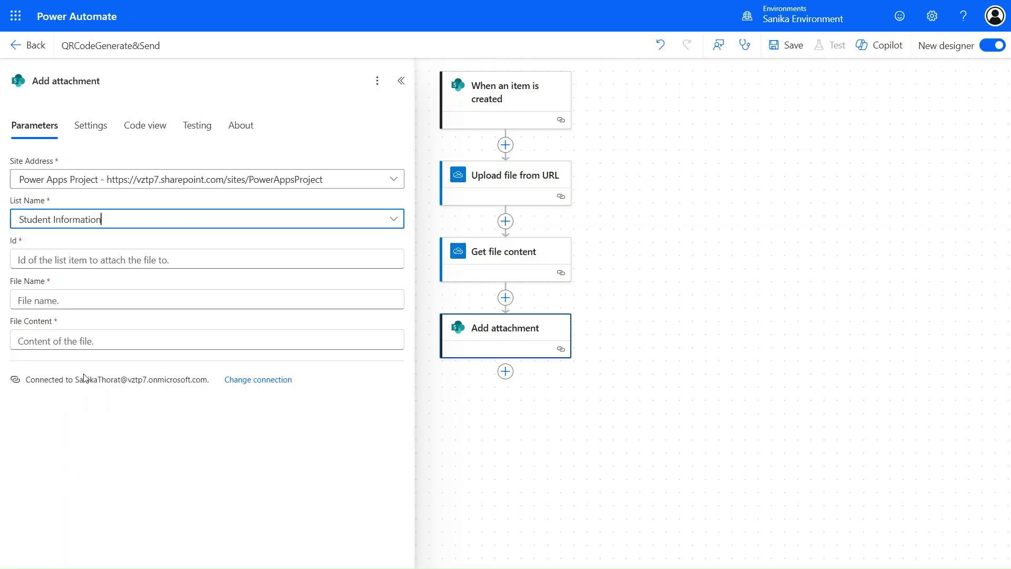
Step: Fill Id with the item's ID, File Name with Display name, and File Content with File content
{"action": "left_click", "coordinate": [141, 258]}
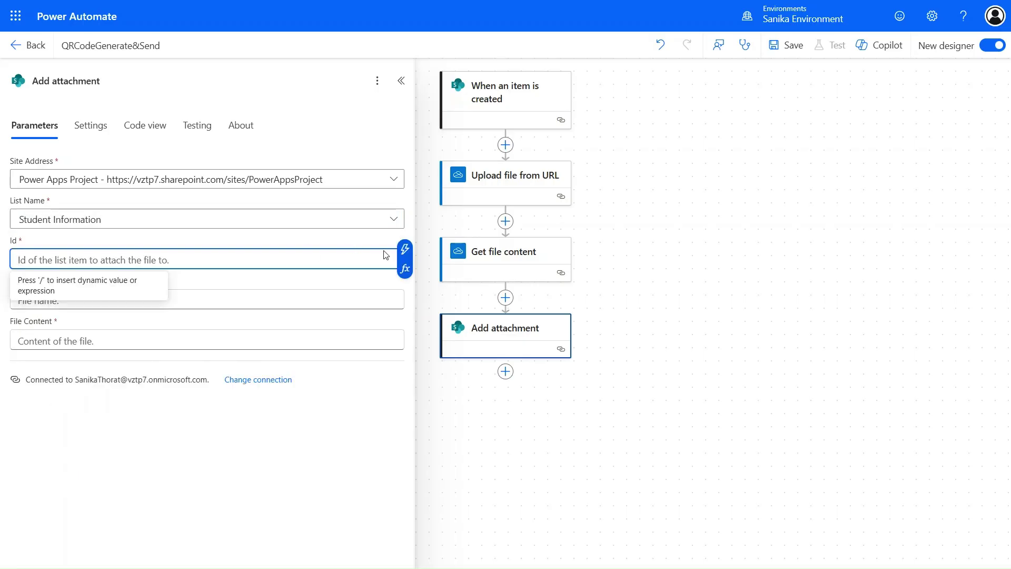
{"action": "left_click", "coordinate": [410, 251]}
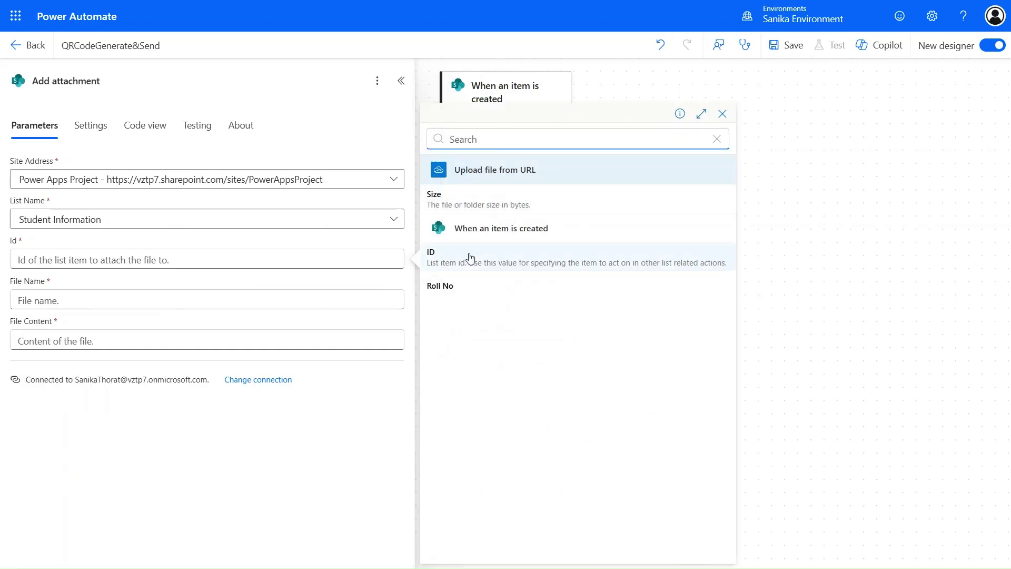
{"action": "left_click", "coordinate": [469, 261]}
{"action": "left_click", "coordinate": [311, 300]}
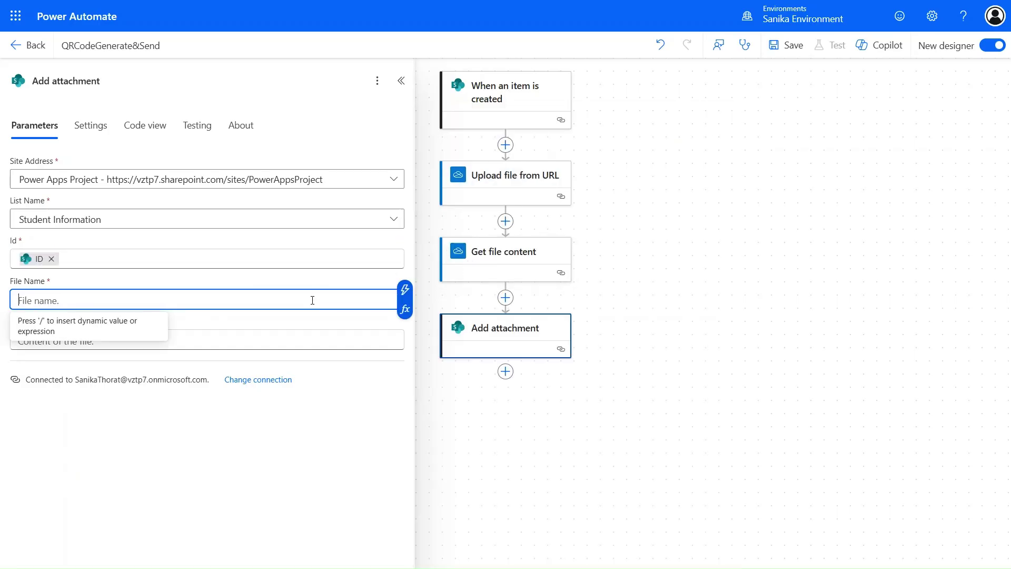
{"action": "left_click", "coordinate": [405, 290]}
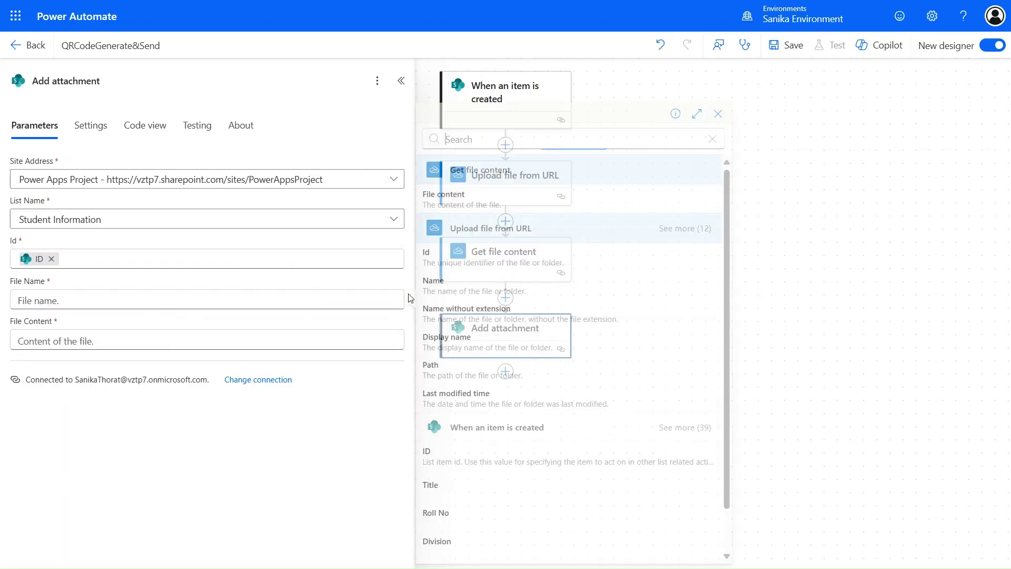
{"action": "left_click", "coordinate": [479, 344]}
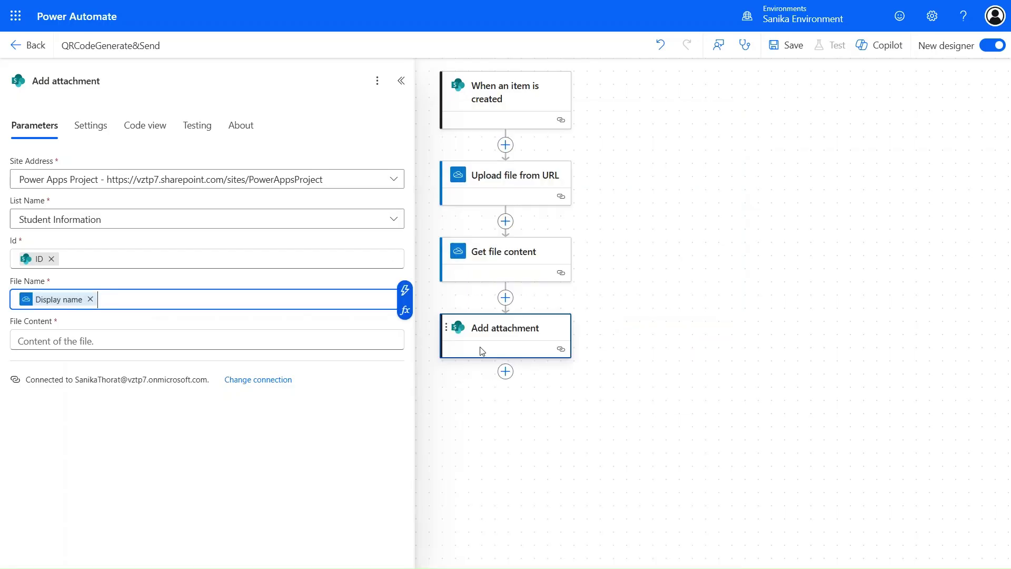
{"action": "left_click", "coordinate": [319, 344]}
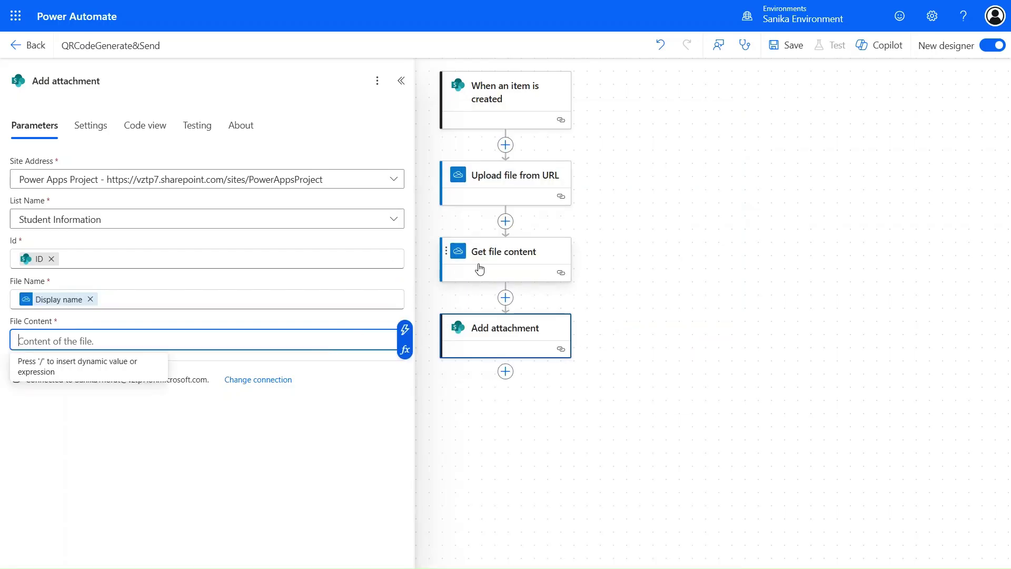
{"action": "left_click", "coordinate": [405, 332]}
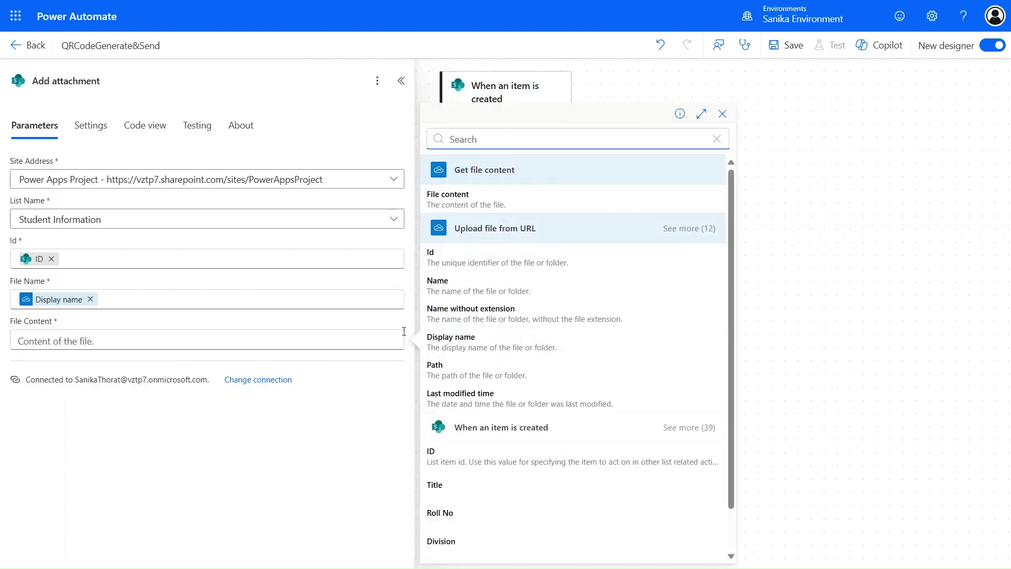
{"action": "left_click", "coordinate": [470, 200]}
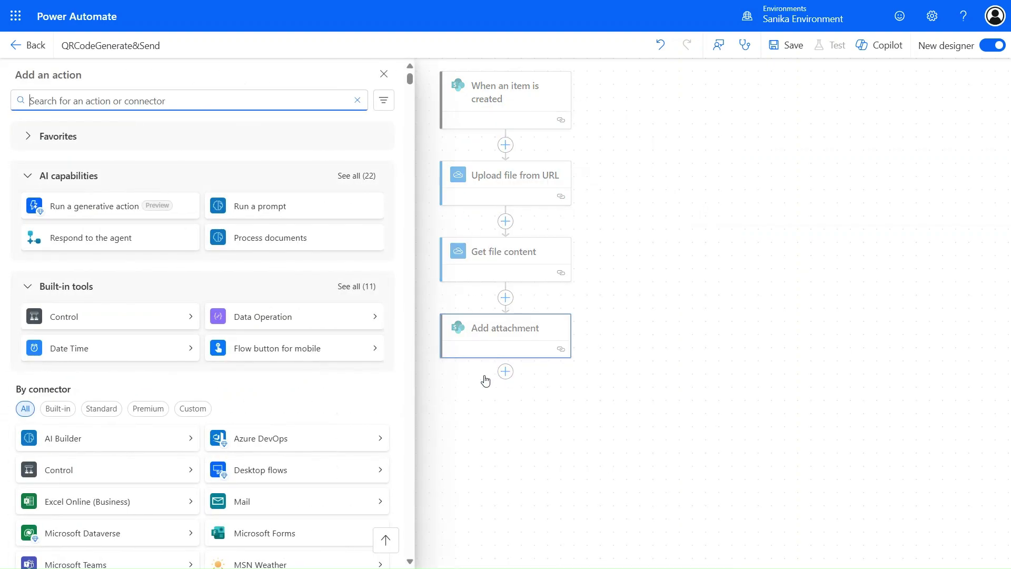
Step: Add an Office 365 Outlook Send an email (V2) step and focus its To field
{"action": "type", "text": "se"}
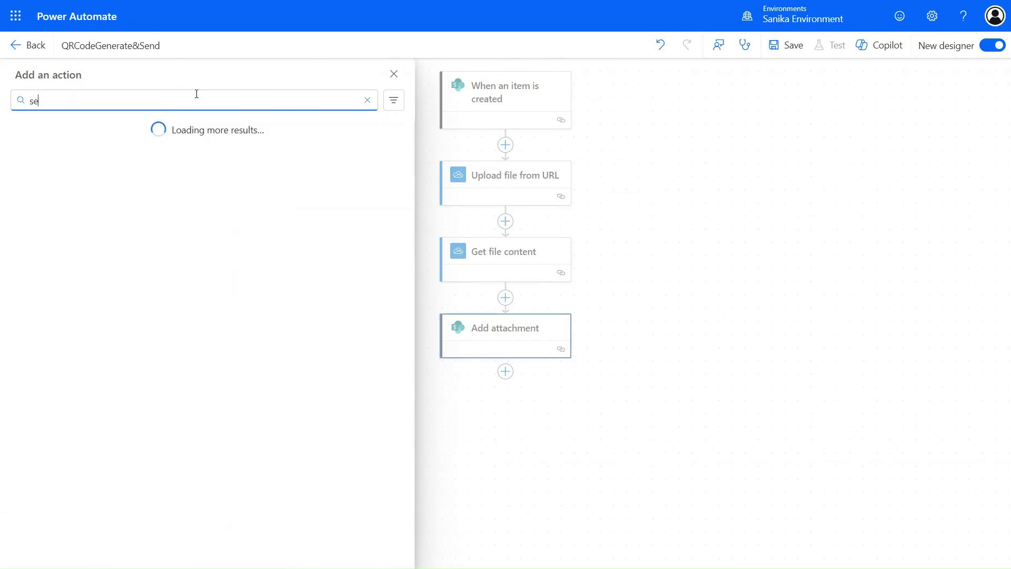
{"action": "type", "text": "nd email"}
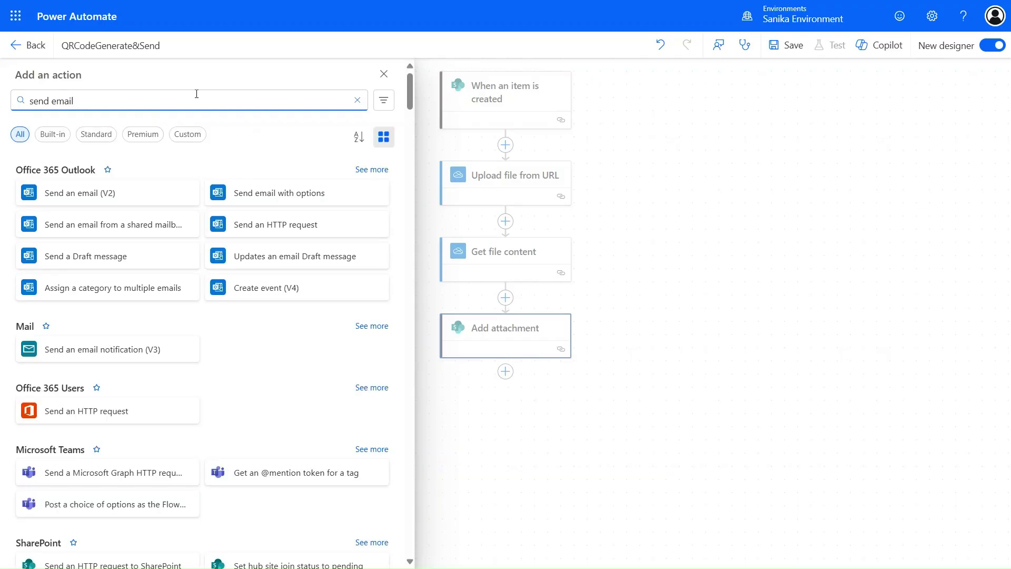
{"action": "left_click", "coordinate": [114, 199]}
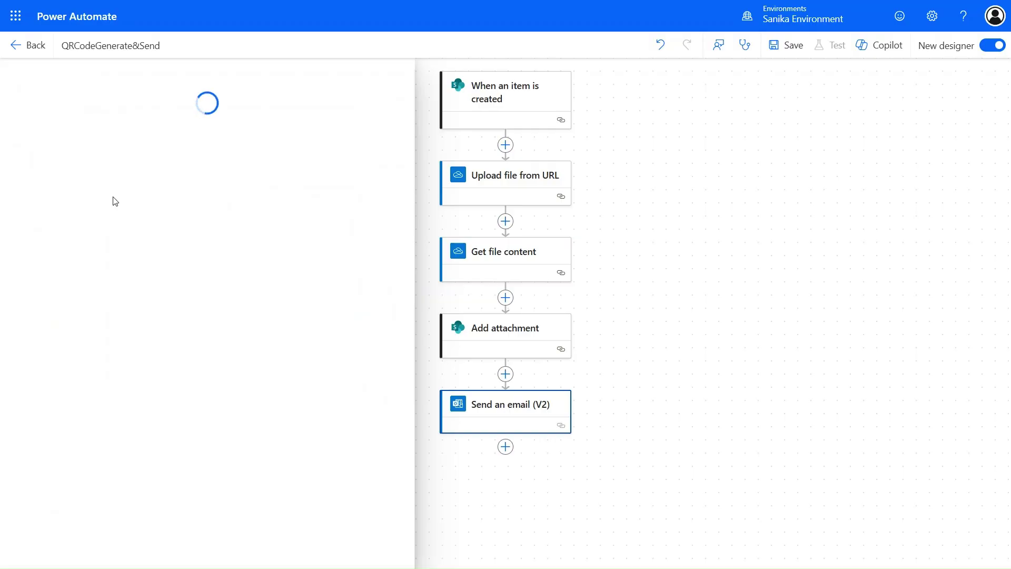
{"action": "left_click", "coordinate": [138, 184]}
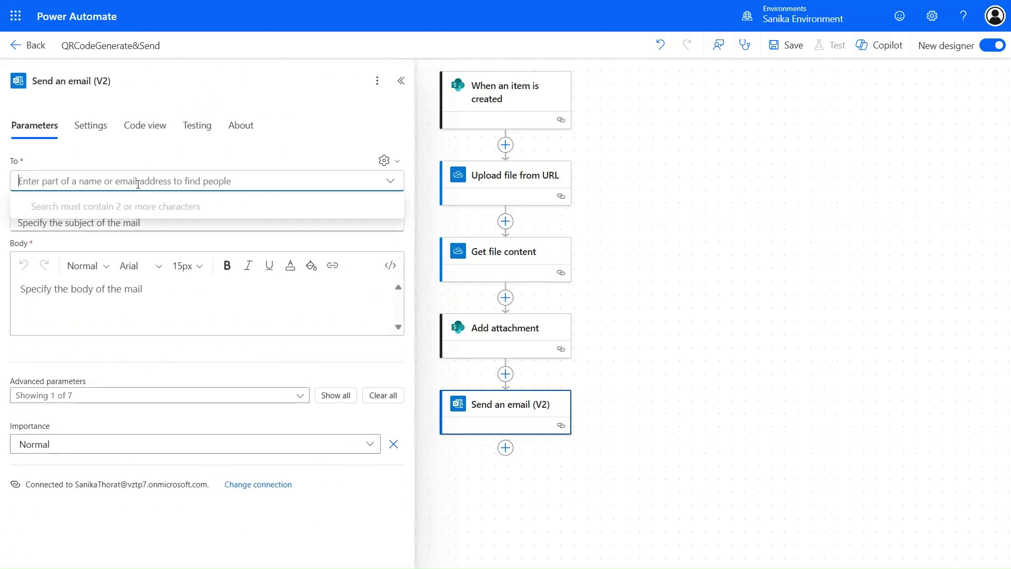
Step: Set the email recipient to the item's Created By Email dynamic value
{"action": "left_click", "coordinate": [388, 184]}
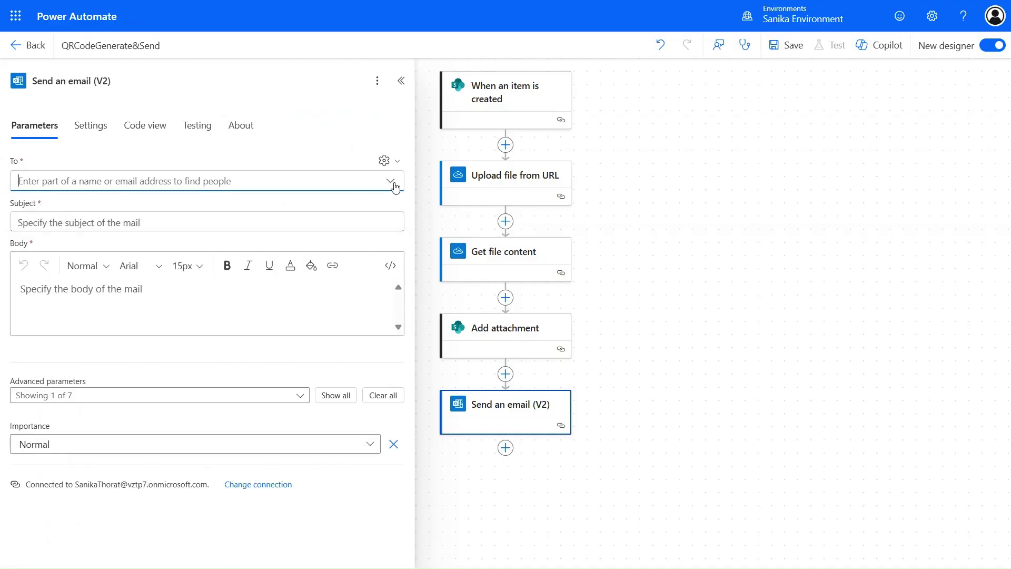
{"action": "left_click", "coordinate": [390, 184]}
{"action": "key", "text": "Escape"}
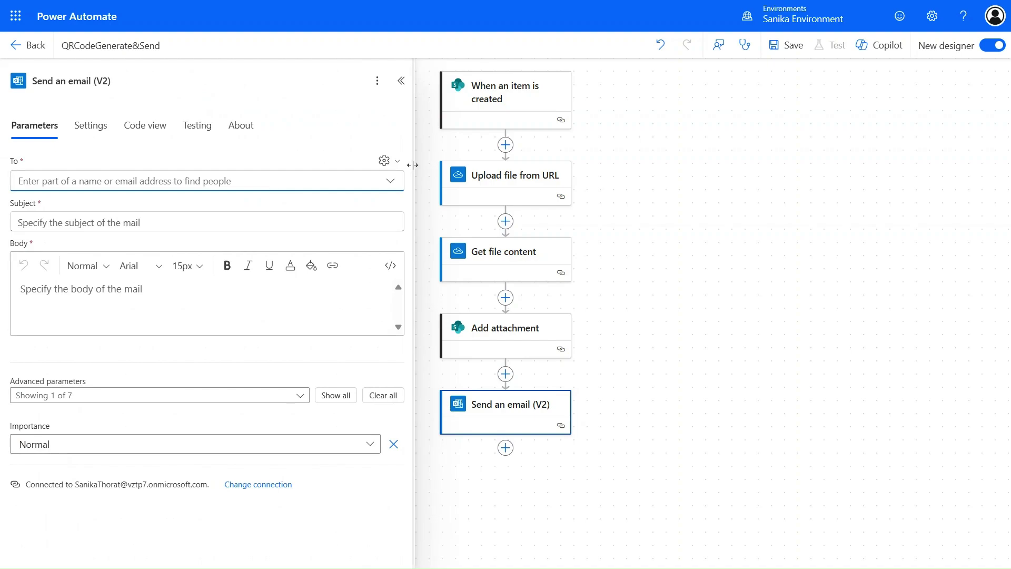
{"action": "left_click", "coordinate": [396, 162]}
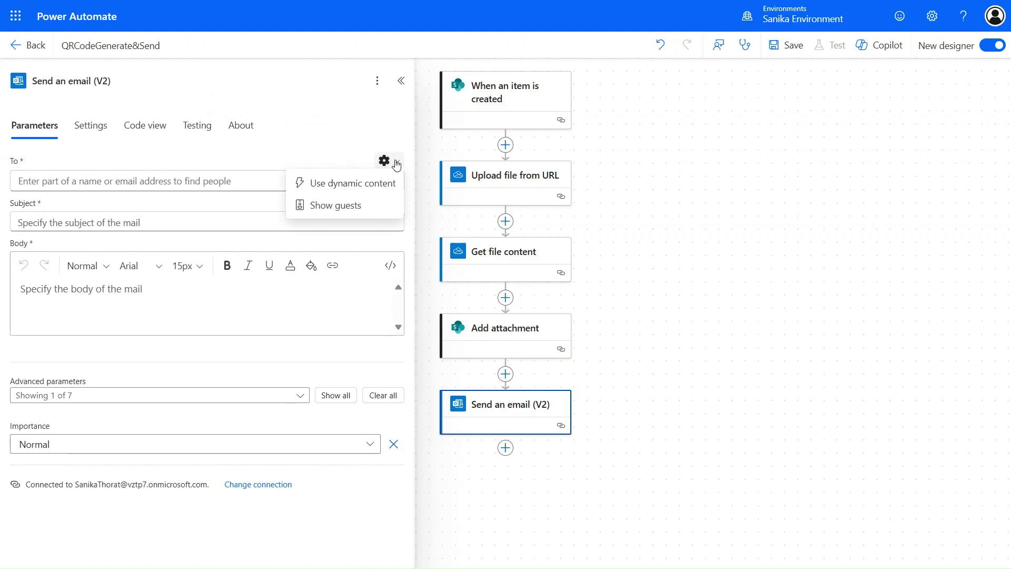
{"action": "left_click", "coordinate": [373, 183]}
{"action": "left_click", "coordinate": [299, 185]}
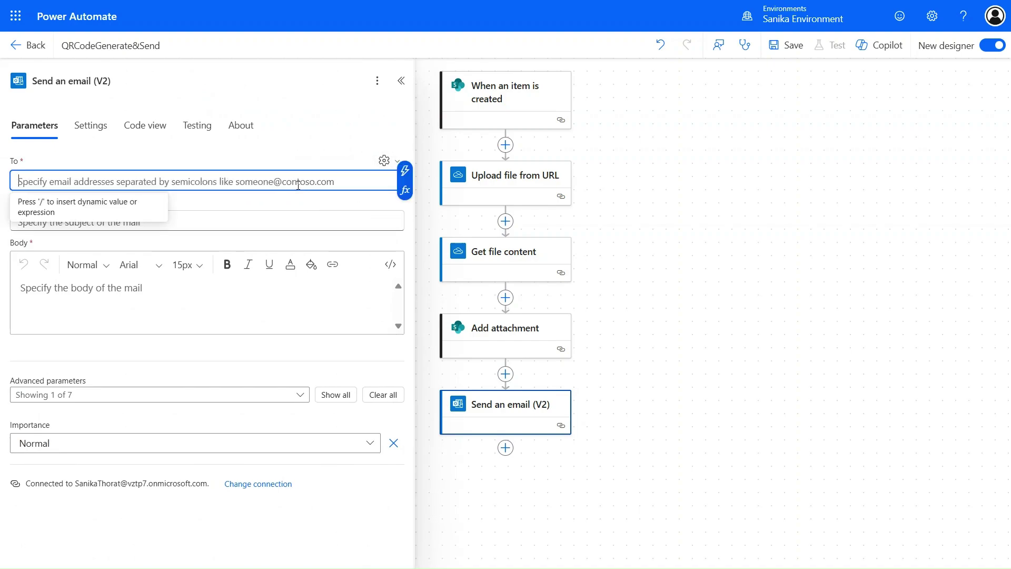
{"action": "left_click", "coordinate": [405, 171]}
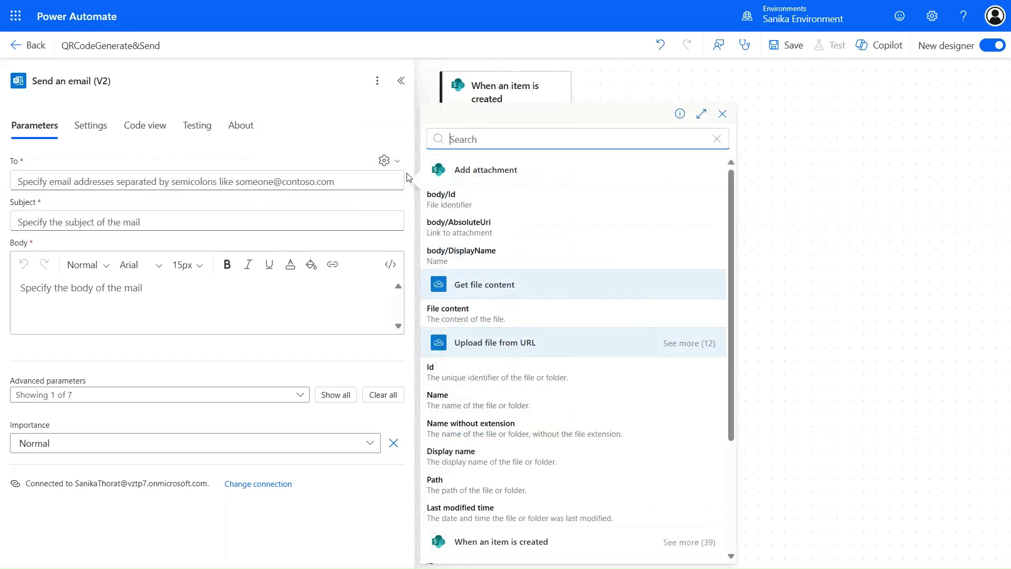
{"action": "scroll", "coordinate": [476, 300], "scroll_direction": "down", "scroll_amount": 3}
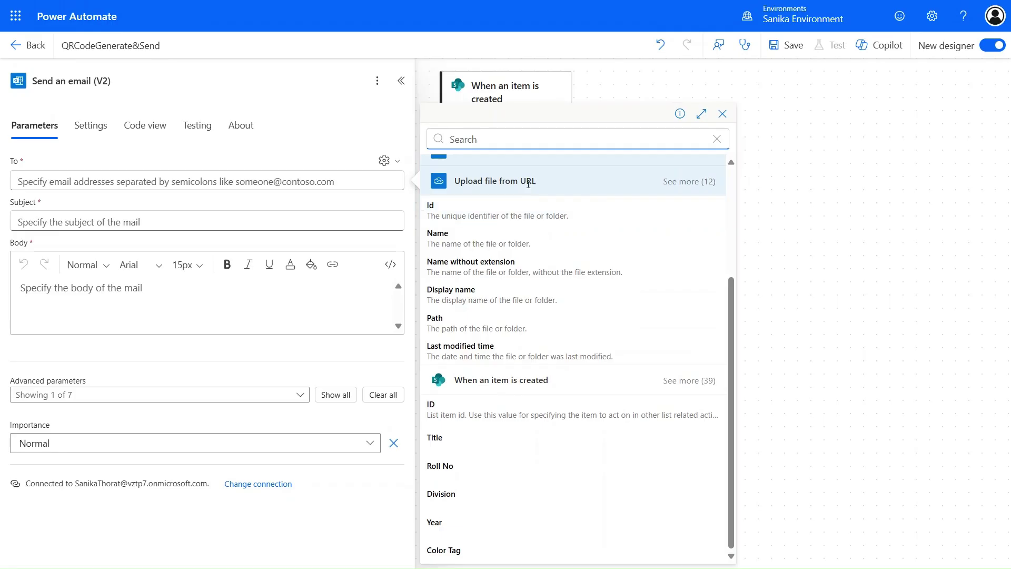
{"action": "type", "text": "crea"}
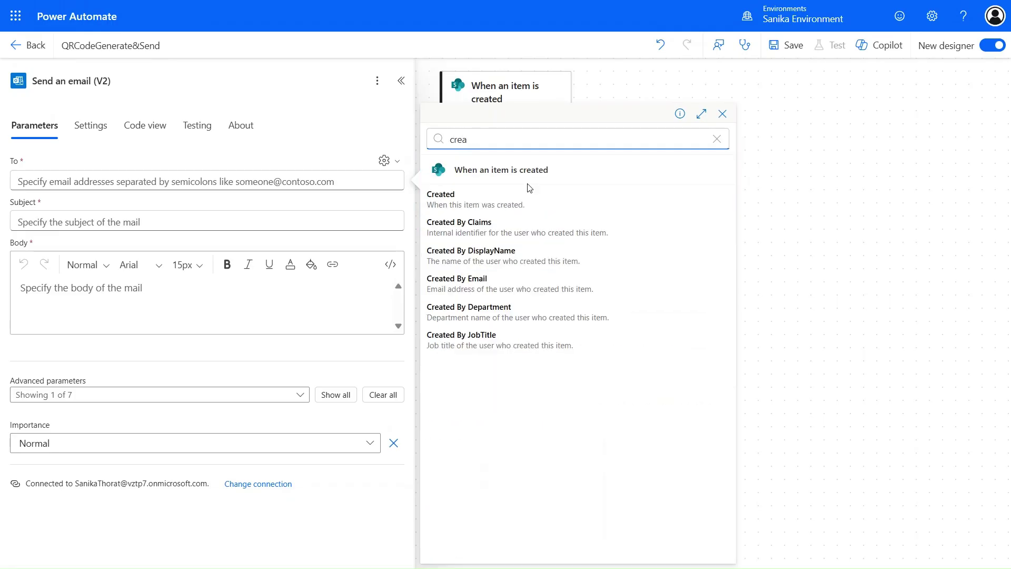
{"action": "left_click", "coordinate": [506, 282]}
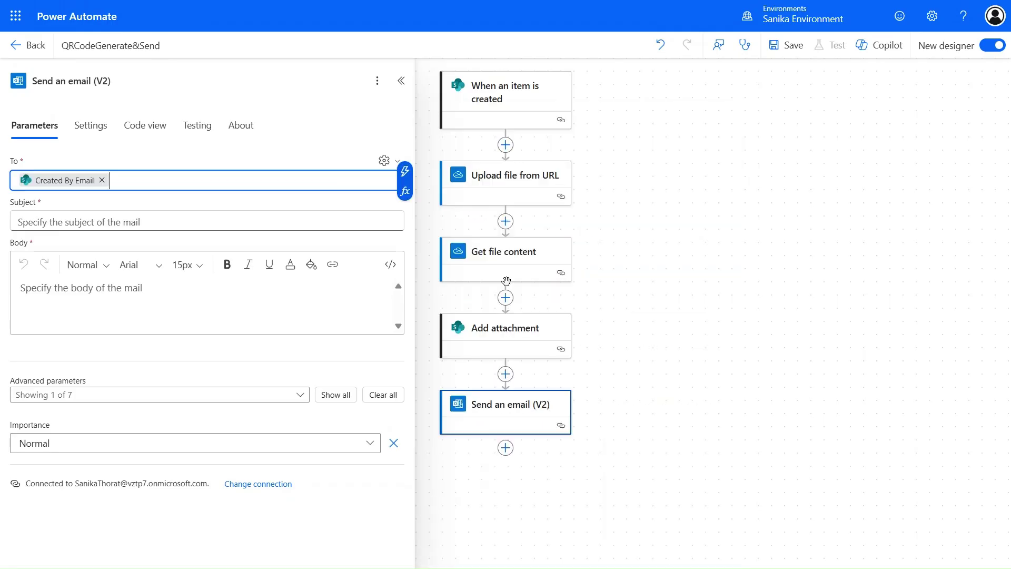
Step: Enter 'QR Code' as the subject and clear the stray text from the body
{"action": "left_click", "coordinate": [91, 221]}
{"action": "type", "text": "QR"}
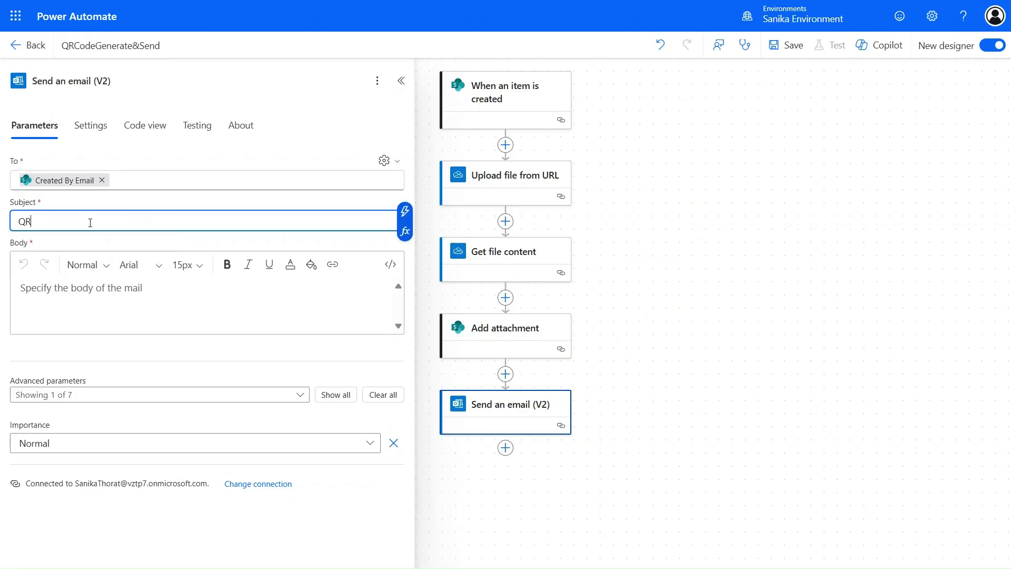
{"action": "type", "text": " Code"}
{"action": "left_click", "coordinate": [105, 294]}
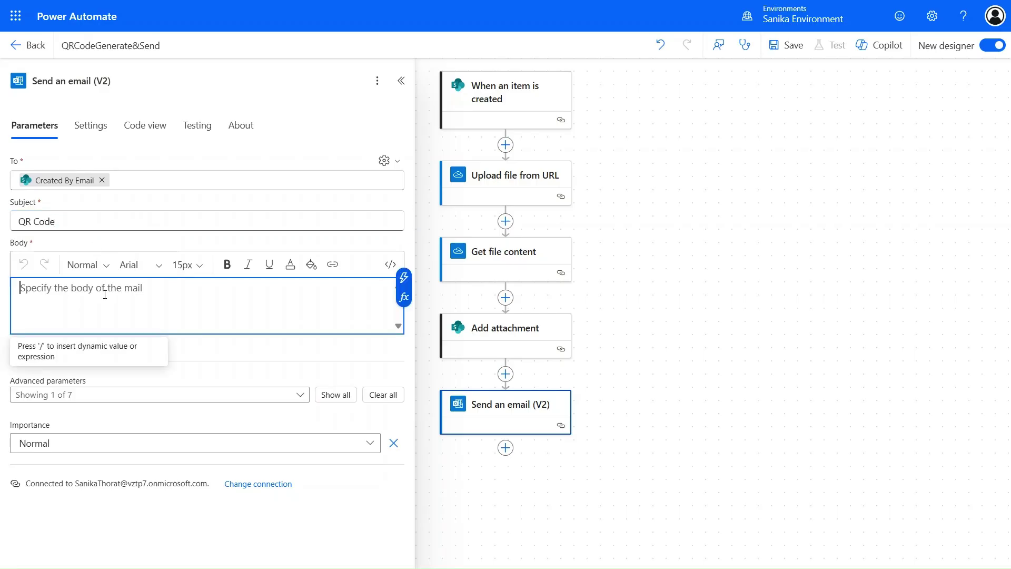
{"action": "type", "text": "QR Code"}
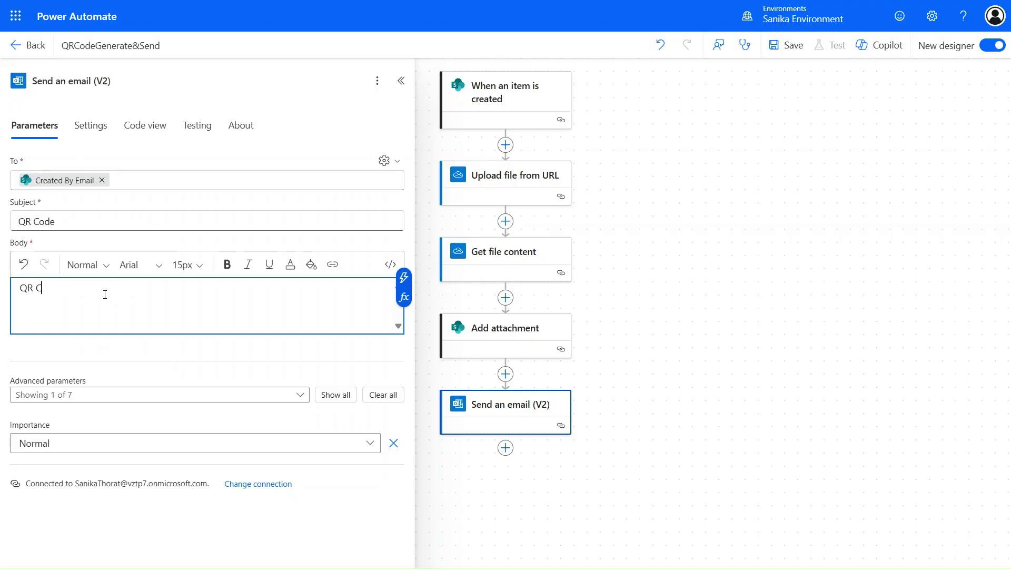
{"action": "key", "text": "BackSpace"}
{"action": "key", "text": "BackSpace"}
{"action": "key", "text": "BackSpace"}
{"action": "key", "text": "BackSpace"}
{"action": "key", "text": "BackSpace"}
{"action": "key", "text": "BackSpace"}
{"action": "key", "text": "BackSpace"}
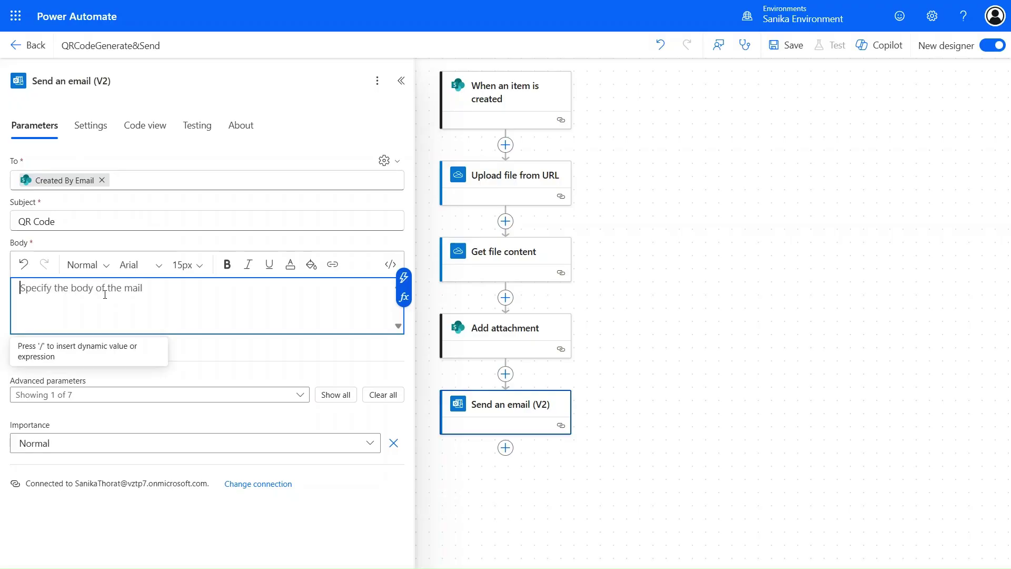
Step: In HTML code view, replace the body's default paragraph markup with the pasted email template
{"action": "left_click", "coordinate": [390, 264]}
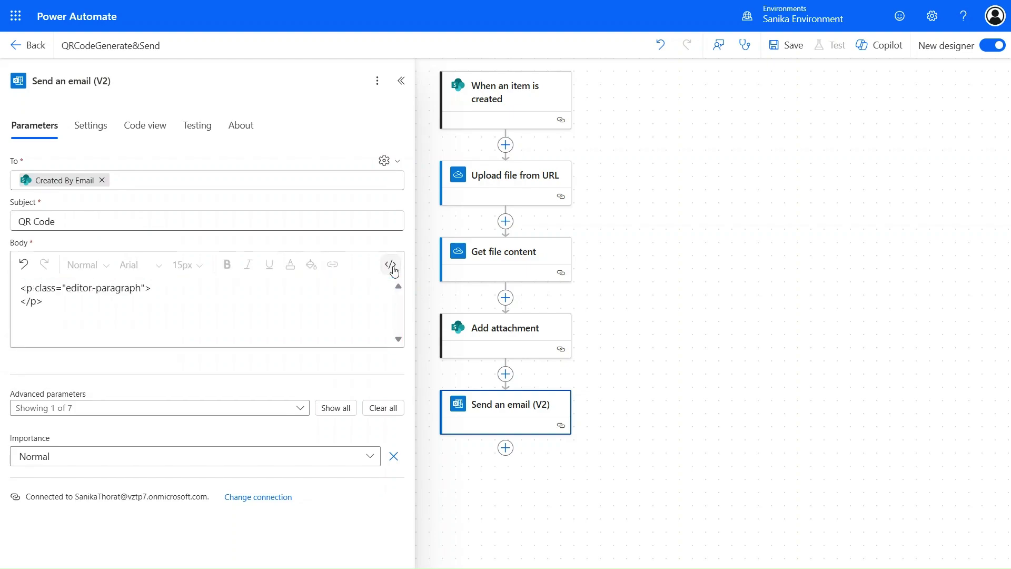
{"action": "left_click", "coordinate": [266, 310]}
{"action": "key", "text": "shift+Home"}
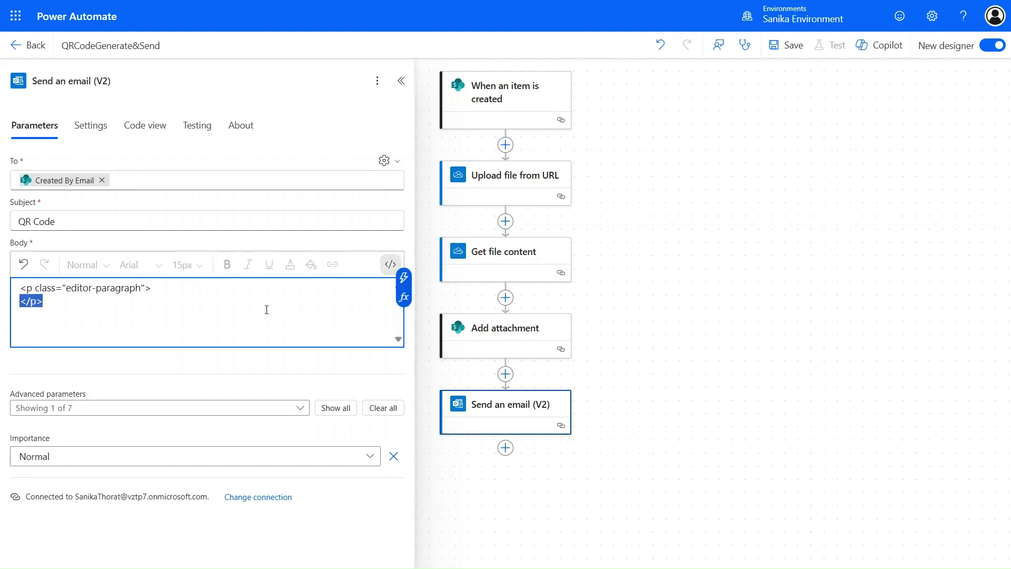
{"action": "key", "text": "shift+Up"}
{"action": "key", "text": "BackSpace"}
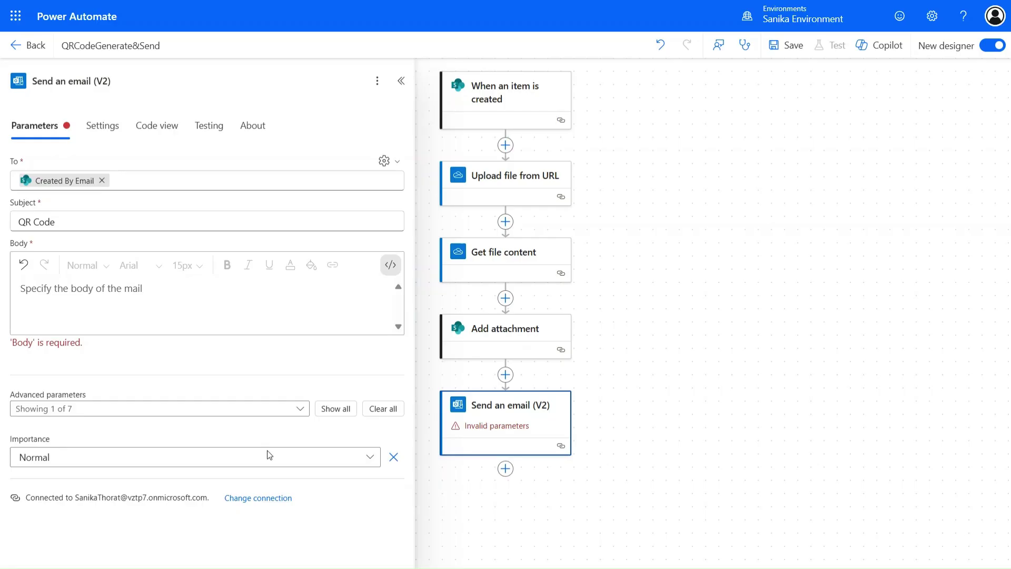
{"action": "left_click", "coordinate": [213, 323]}
{"action": "type", "text": "<div style=\"text-align:center;\">   <h2 style=\"color:#ff6f61;\">QR Code</h2>   <img src=\"data:image/png;base64,base64(...)\" alt=\"QR Code\" style=\"width:400px; height:auto;\">   <p style=\"color:#ff6f61;\">Image Name:Name </p> </div>"}
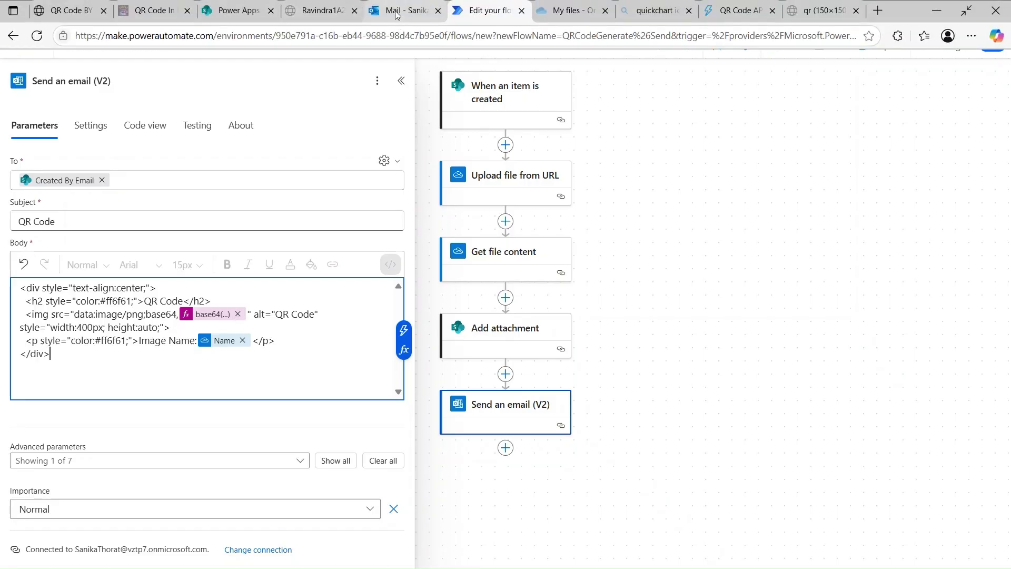
{"action": "left_click", "coordinate": [396, 11]}
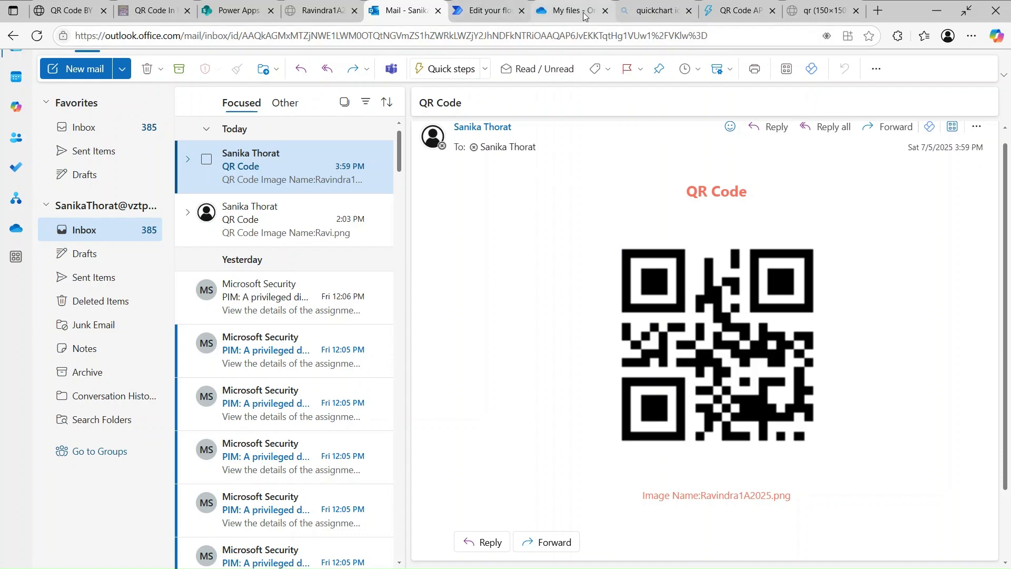
{"action": "left_click", "coordinate": [498, 11]}
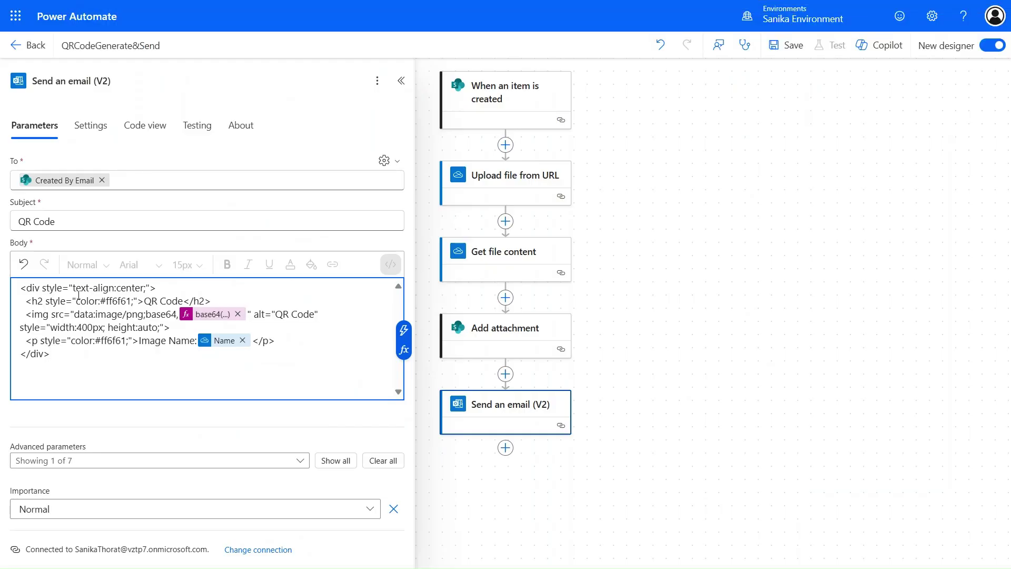
{"action": "left_click", "coordinate": [25, 300]}
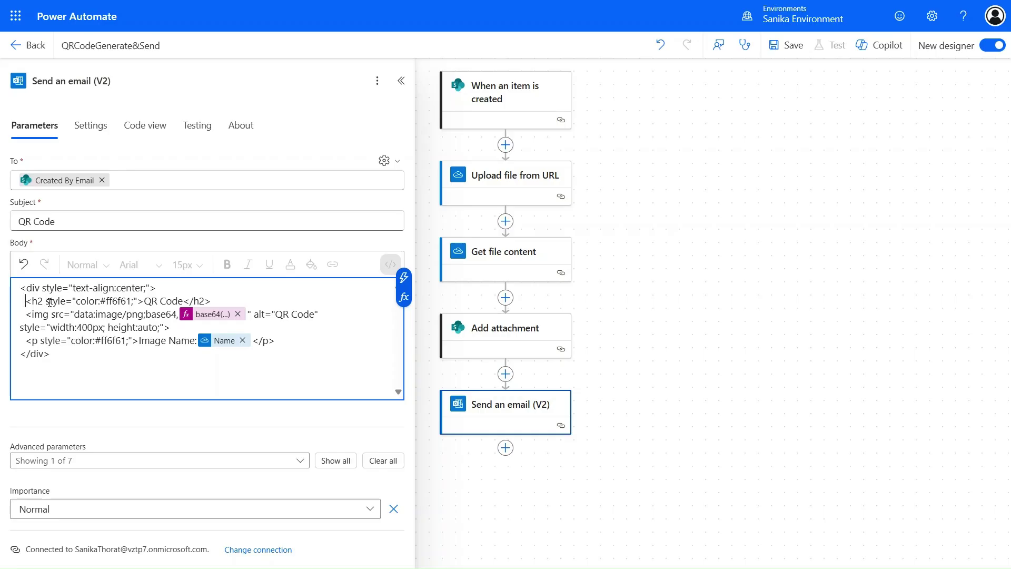
{"action": "left_click", "coordinate": [49, 314]}
{"action": "left_click_drag", "start_coordinate": [150, 313], "coordinate": [161, 312]}
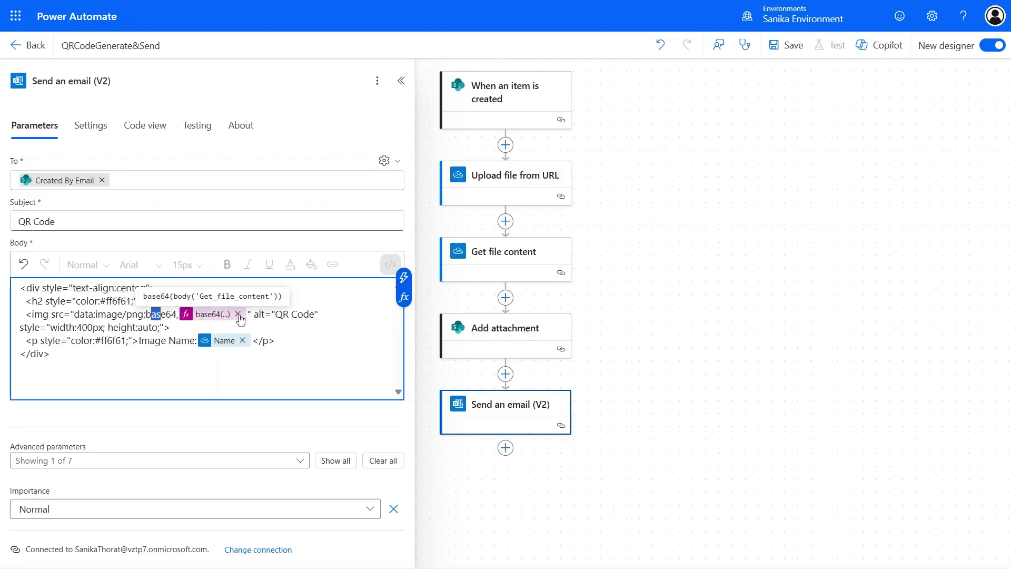
Step: Insert a base64(File content) expression into the body and delete the Image Name line
{"action": "left_click", "coordinate": [404, 297]}
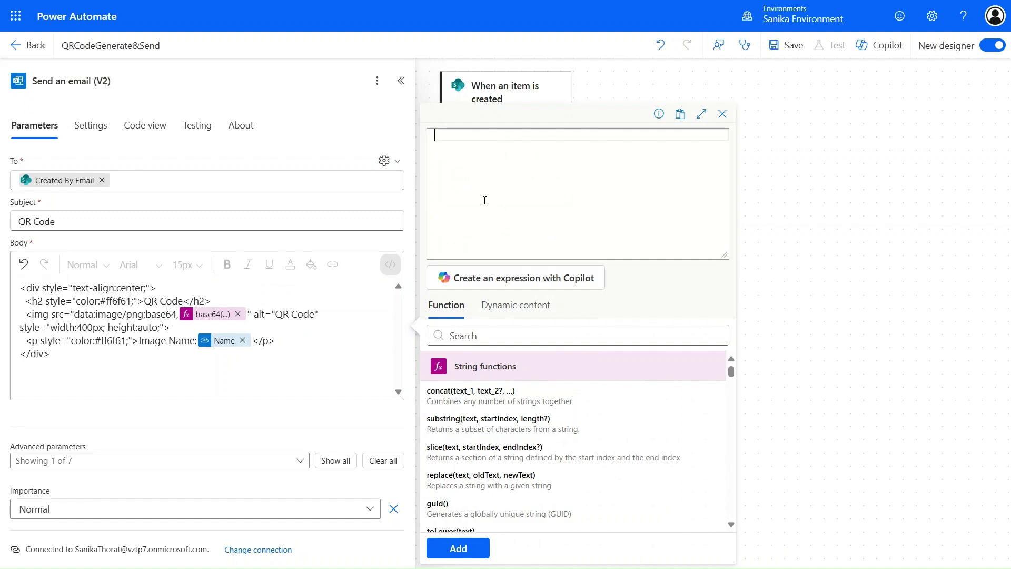
{"action": "type", "text": "BASE"}
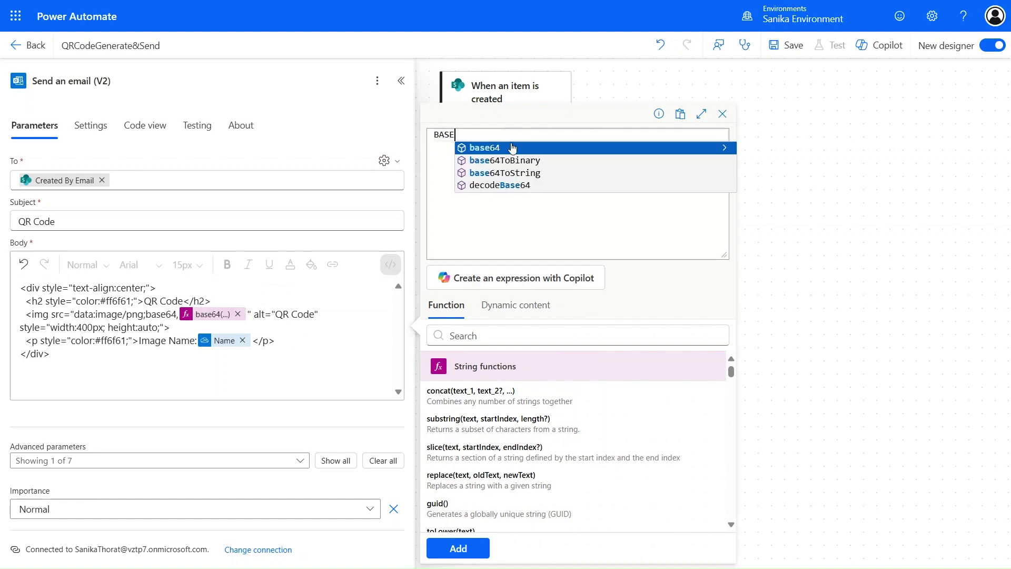
{"action": "left_click", "coordinate": [513, 147]}
{"action": "type", "text": "("}
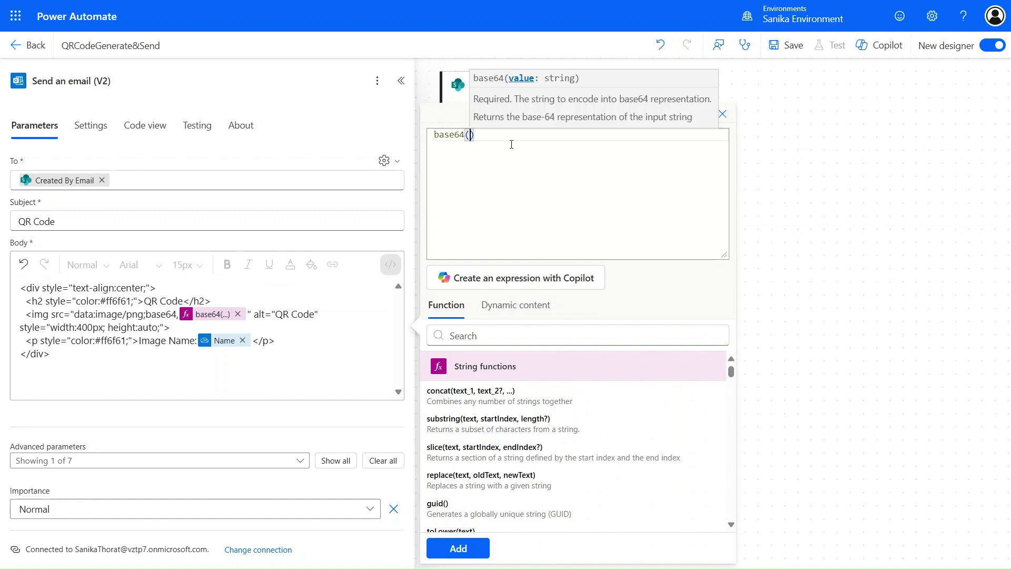
{"action": "left_click", "coordinate": [529, 305]}
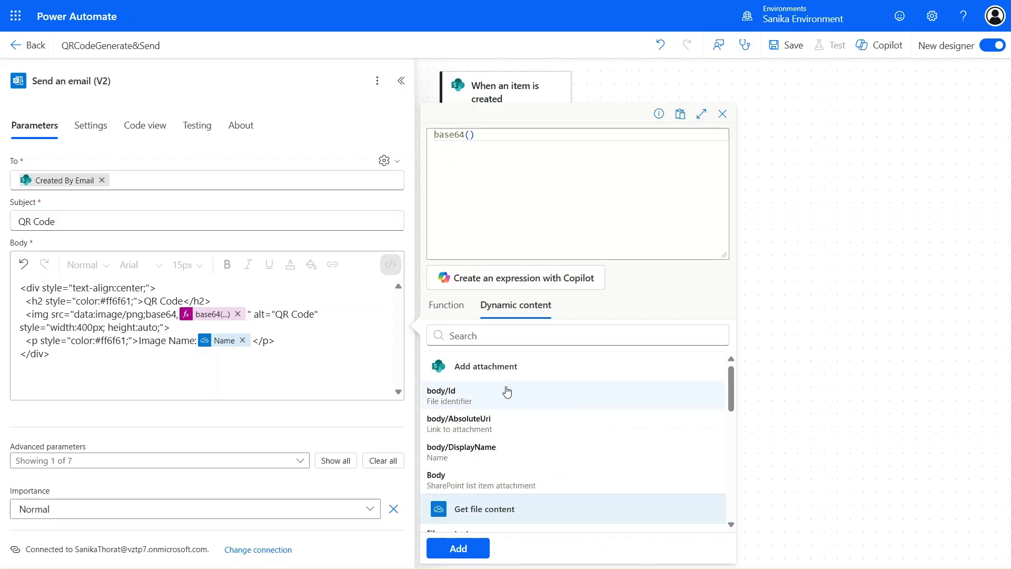
{"action": "scroll", "coordinate": [491, 463], "scroll_direction": "down", "scroll_amount": 1}
{"action": "left_click", "coordinate": [479, 478]}
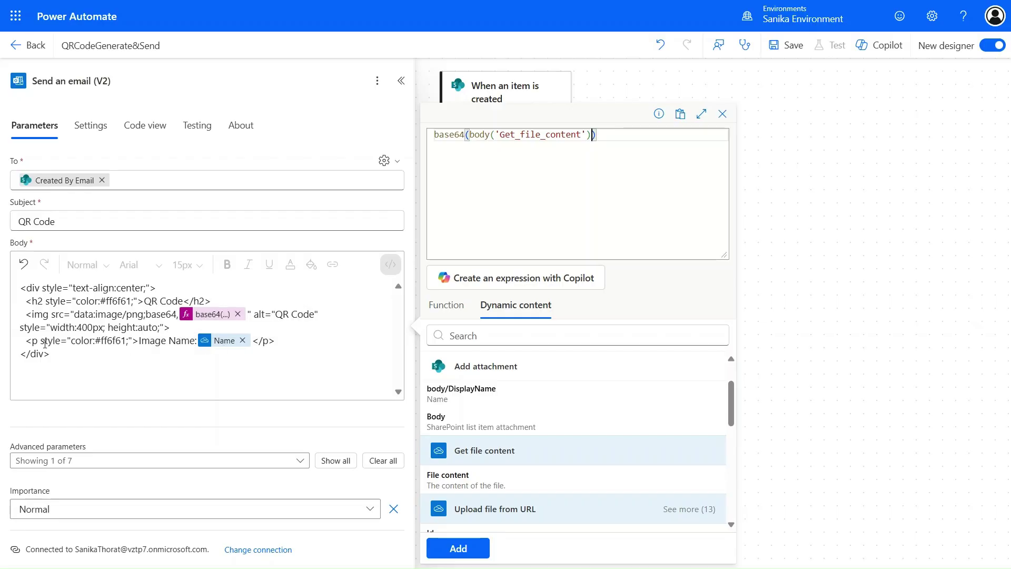
{"action": "left_click_drag", "start_coordinate": [27, 340], "coordinate": [297, 342]}
{"action": "key", "text": "Delete"}
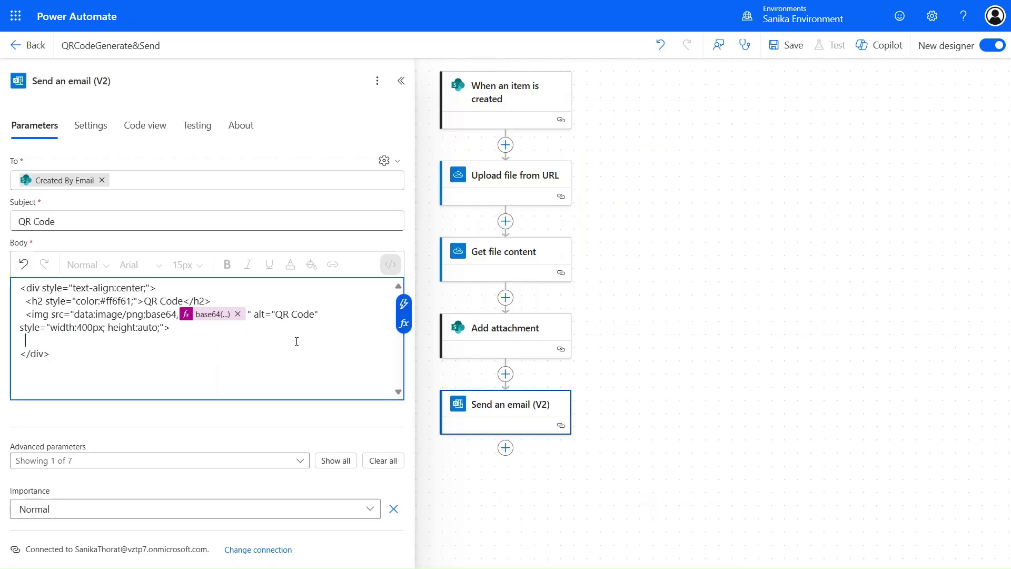
Step: Remove the blank body line, set email Importance to High, and save the flow
{"action": "key", "text": "BackSpace"}
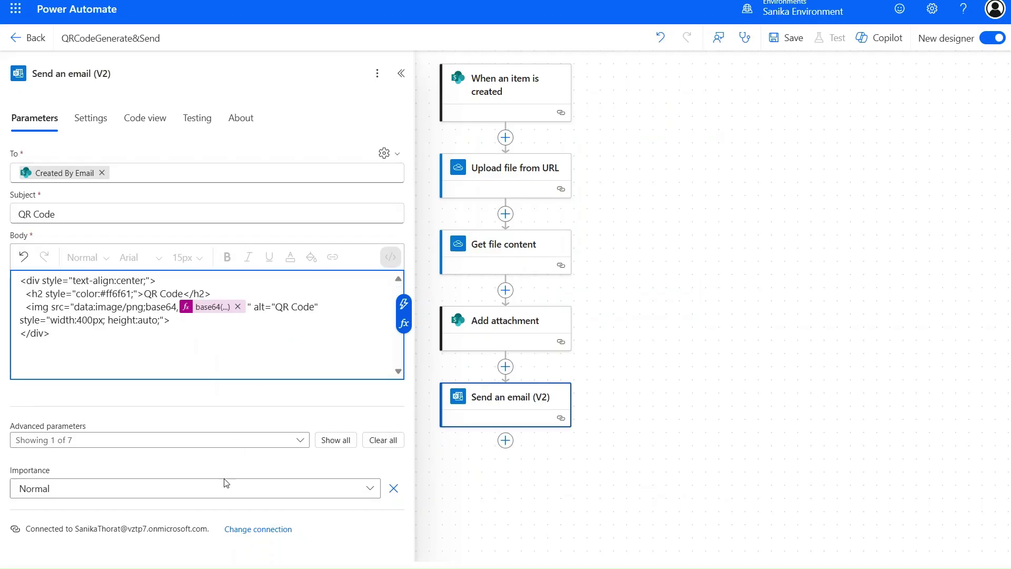
{"action": "left_click", "coordinate": [358, 492]}
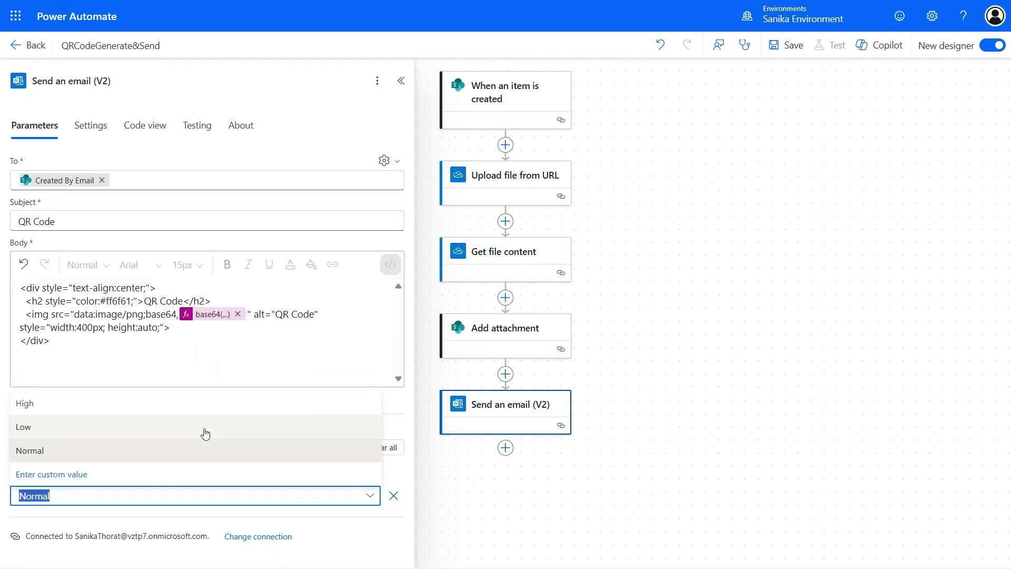
{"action": "left_click", "coordinate": [195, 415]}
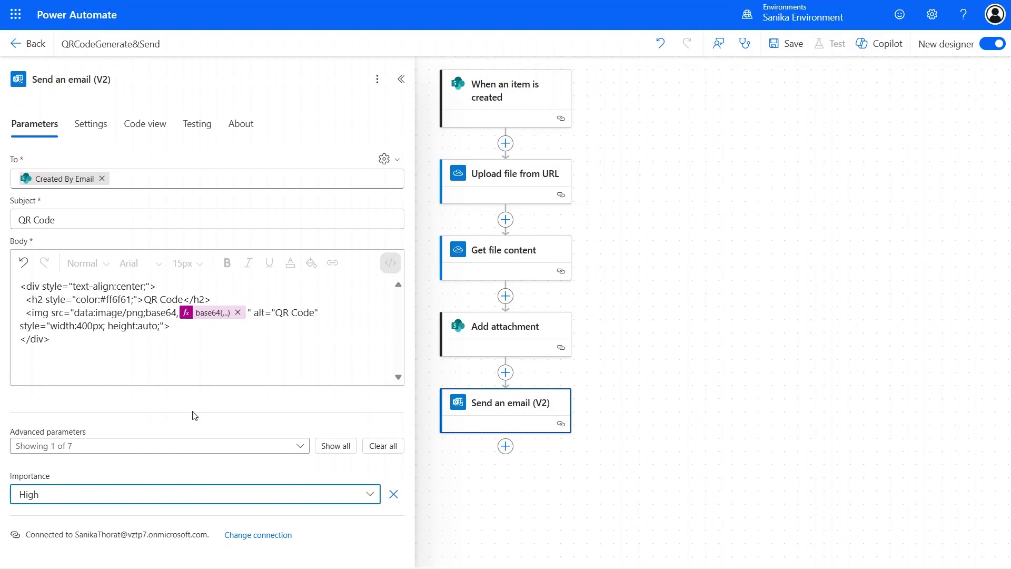
{"action": "left_click", "coordinate": [784, 57]}
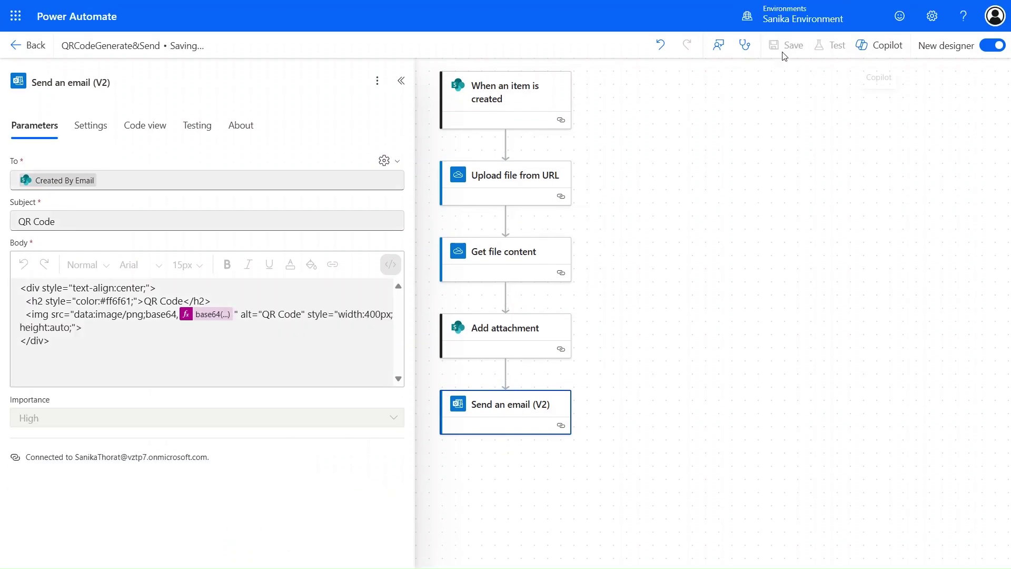
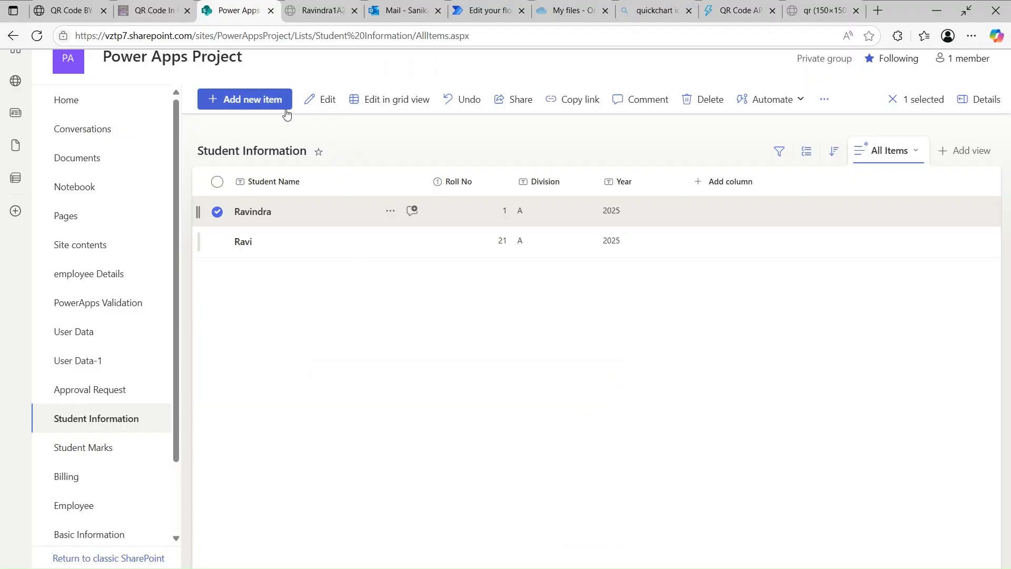
Step: Add and save a new student item with the student's name, Roll No 44, Division B, Year 2025
{"action": "left_click", "coordinate": [274, 104]}
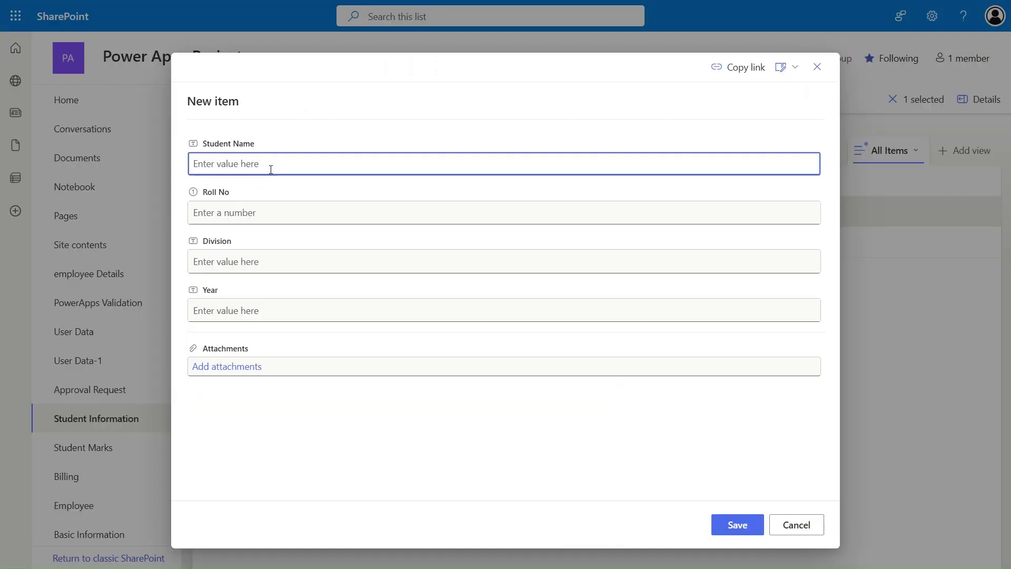
{"action": "type", "text": "rA"}
{"action": "key", "text": "BackSpace"}
{"action": "key", "text": "BackSpace"}
{"action": "type", "text": "R"}
{"action": "key", "text": "BackSpace"}
{"action": "key", "text": "BackSpace"}
{"action": "left_click", "coordinate": [257, 212]}
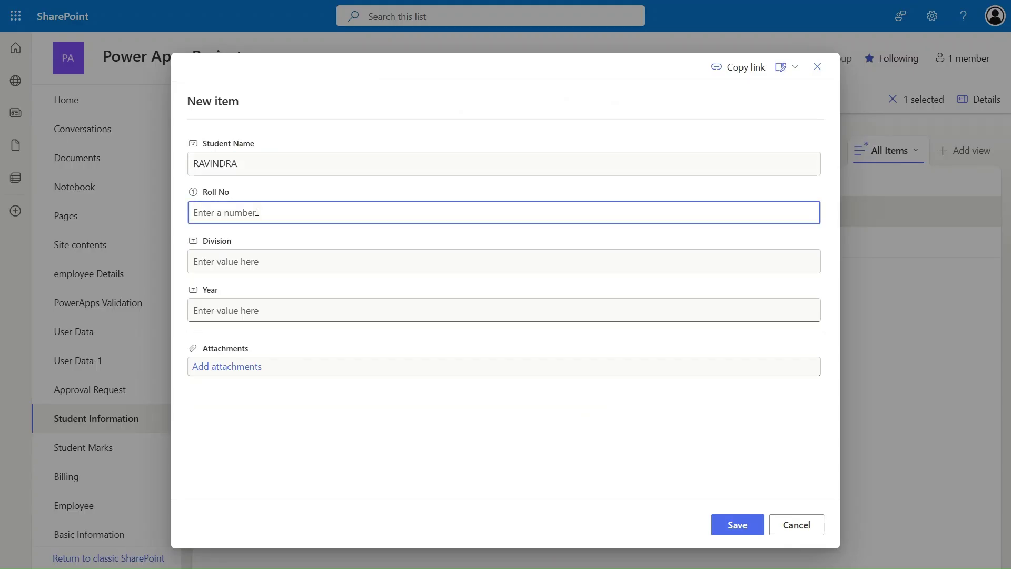
{"action": "type", "text": "44"}
{"action": "left_click", "coordinate": [257, 258]}
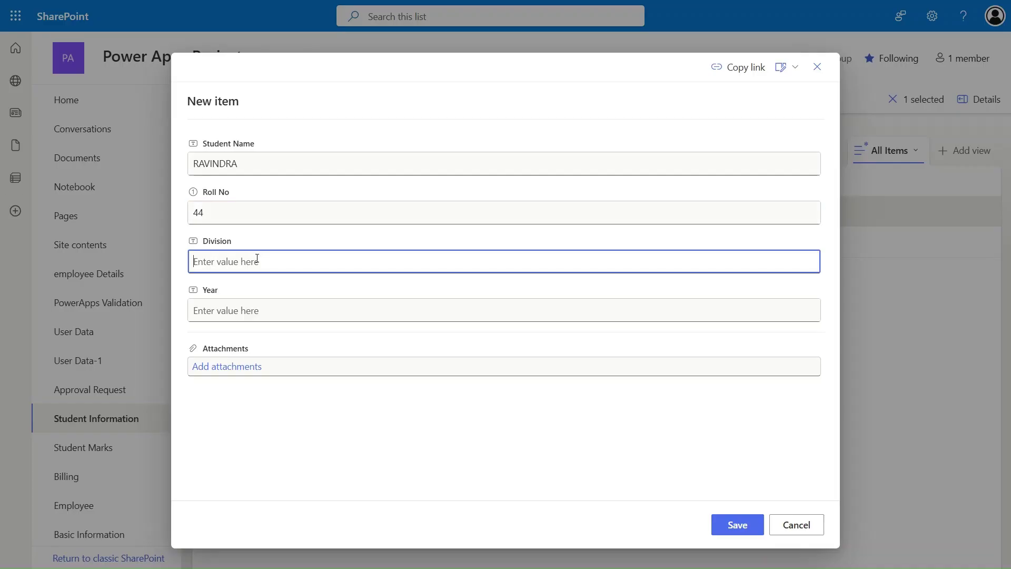
{"action": "type", "text": "B"}
{"action": "left_click", "coordinate": [258, 315]}
{"action": "type", "text": "2025"}
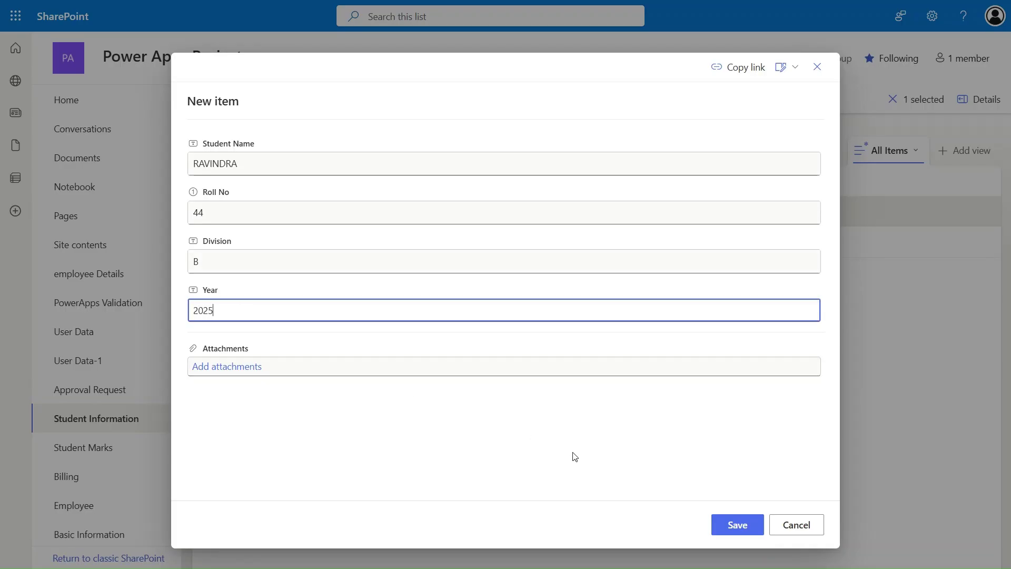
{"action": "left_click", "coordinate": [754, 531]}
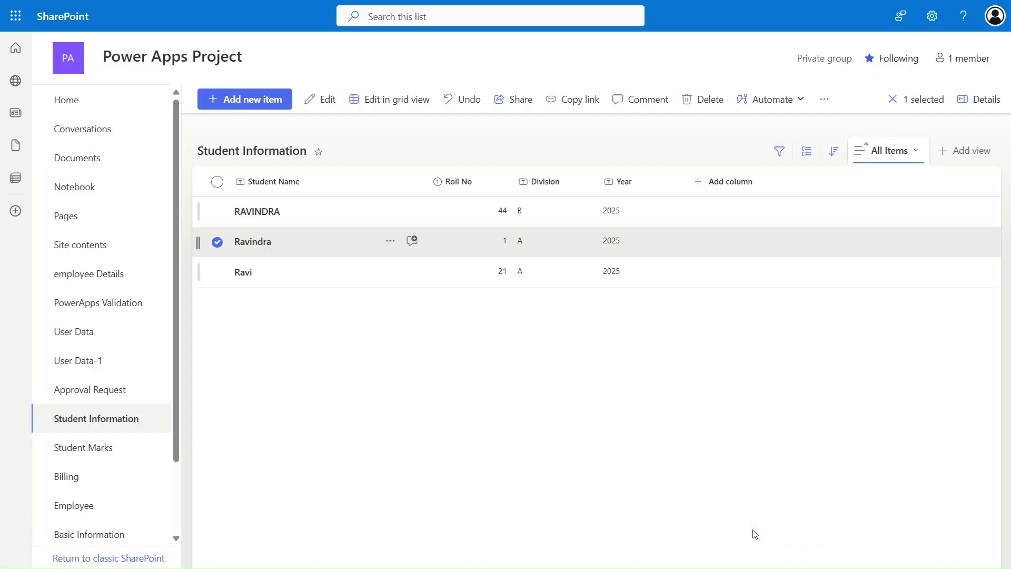
Step: Select the new student row and check the flow's run in Power Automate
{"action": "left_click", "coordinate": [343, 212]}
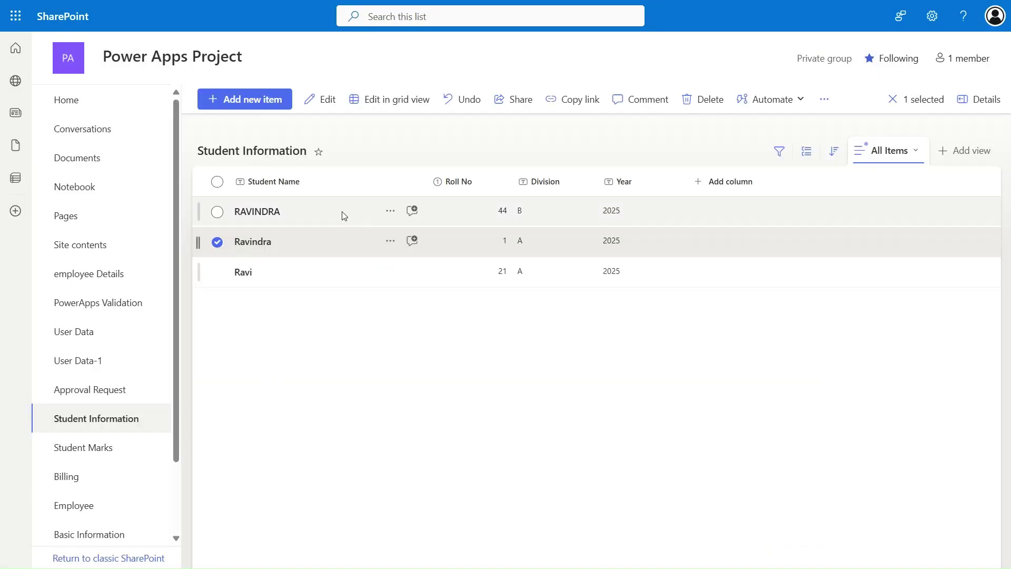
{"action": "mouse_move", "coordinate": [521, 1]}
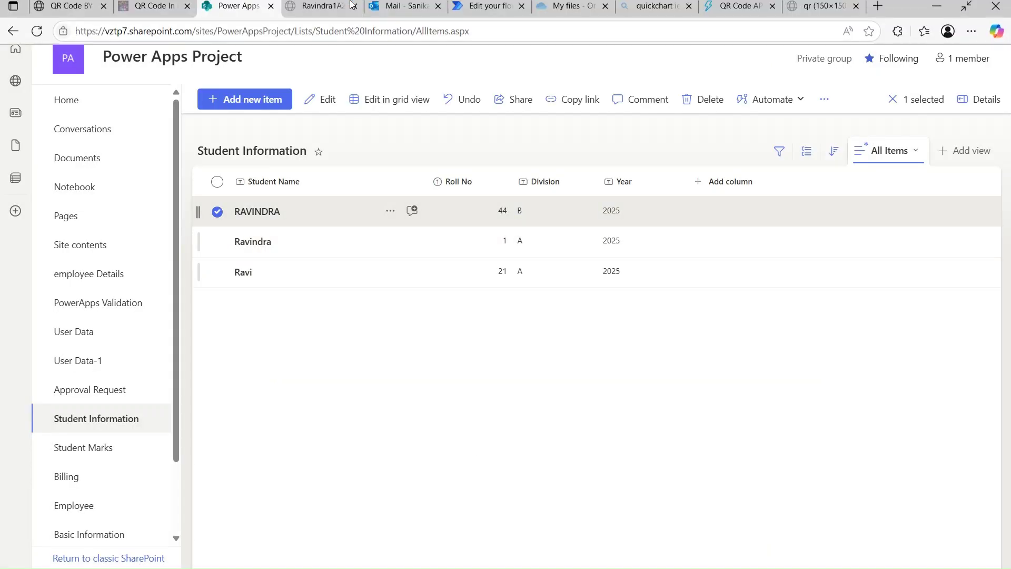
{"action": "left_click", "coordinate": [489, 9]}
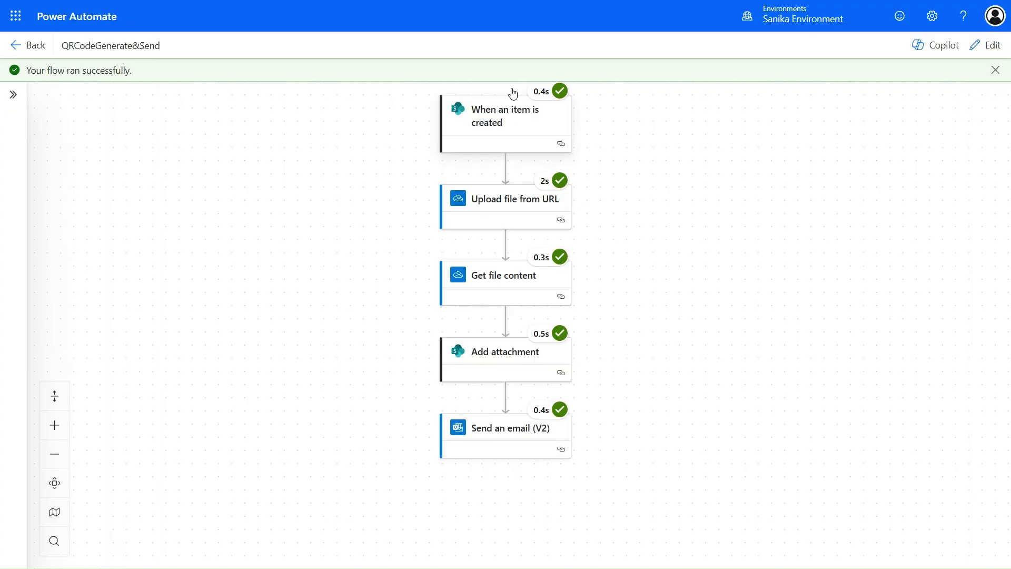
Step: In Outlook, view the 4:11 PM high-importance QR Code email with its QR image
{"action": "mouse_move", "coordinate": [477, 4]}
{"action": "left_click", "coordinate": [412, 6]}
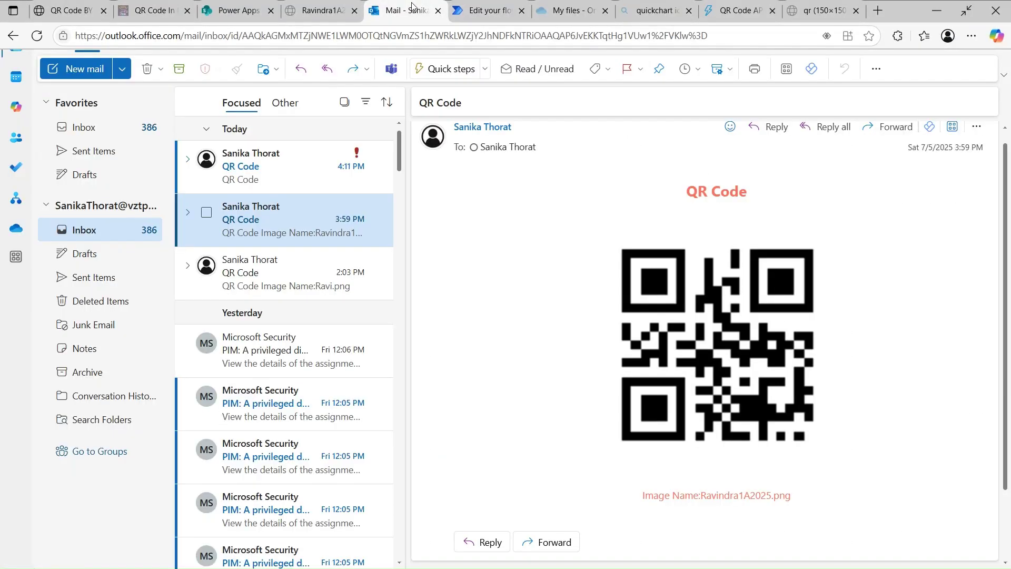
{"action": "left_click", "coordinate": [302, 160]}
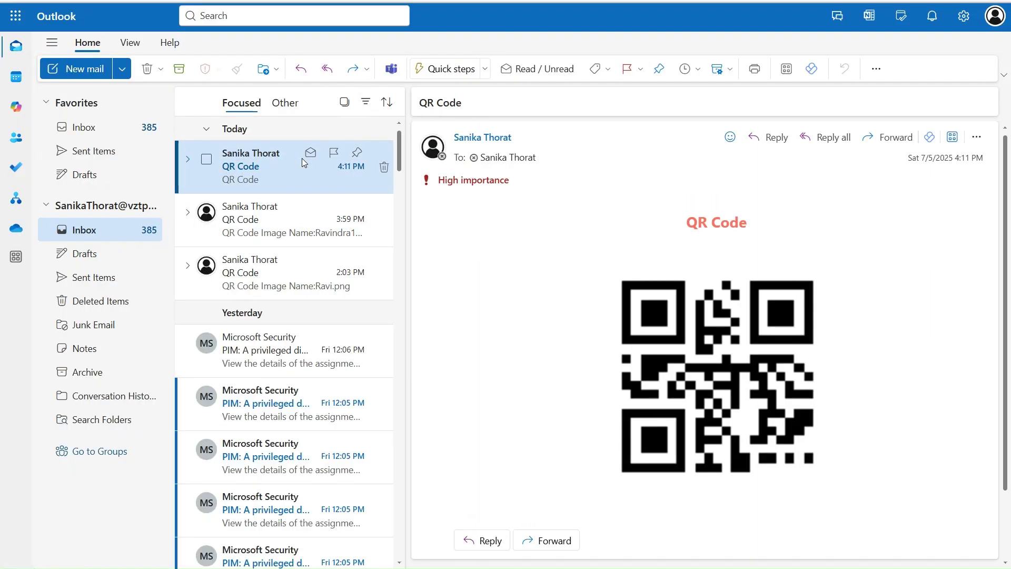
{"action": "scroll", "coordinate": [691, 445], "scroll_direction": "down", "scroll_amount": 2}
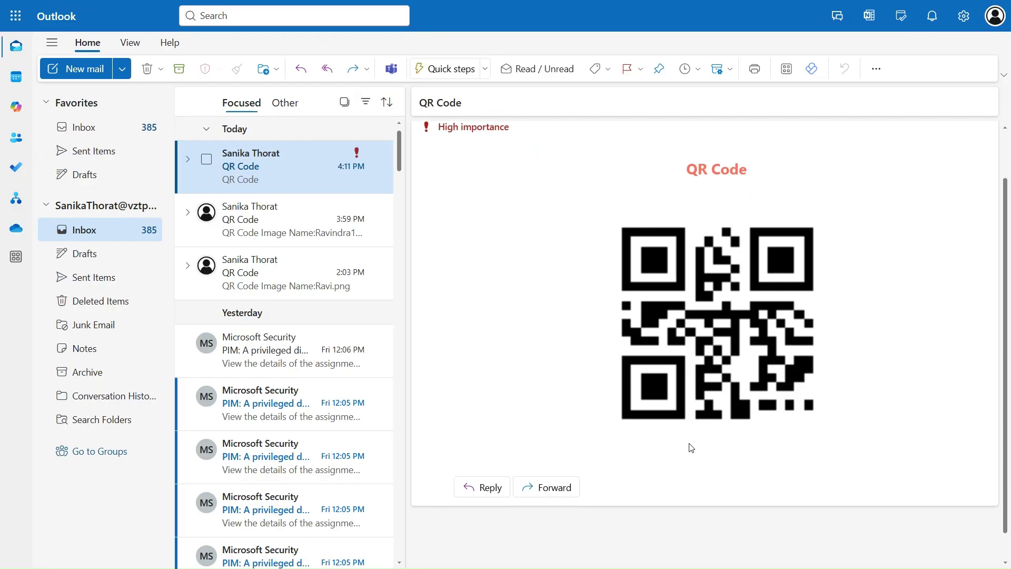
{"action": "scroll", "coordinate": [692, 446], "scroll_direction": "up", "scroll_amount": 2}
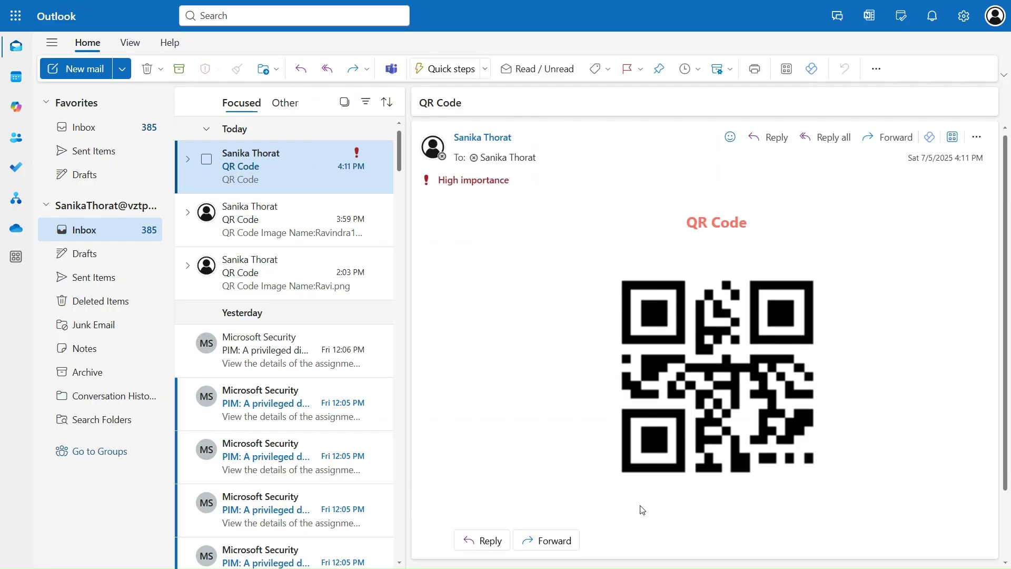
Step: Return to the flow run results, dismiss the success banner, and go to OneDrive My files
{"action": "mouse_move", "coordinate": [503, 3]}
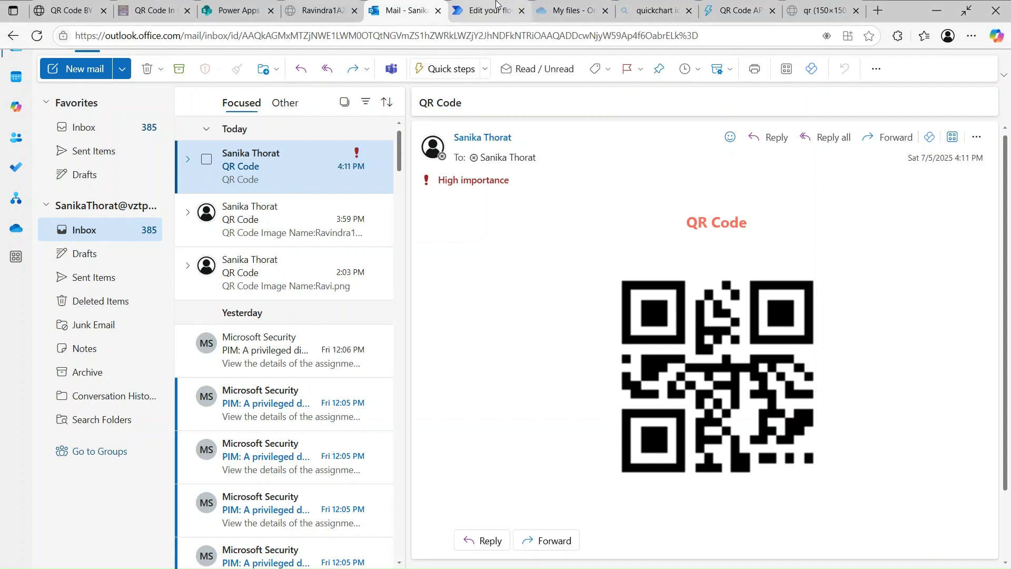
{"action": "left_click", "coordinate": [497, 3]}
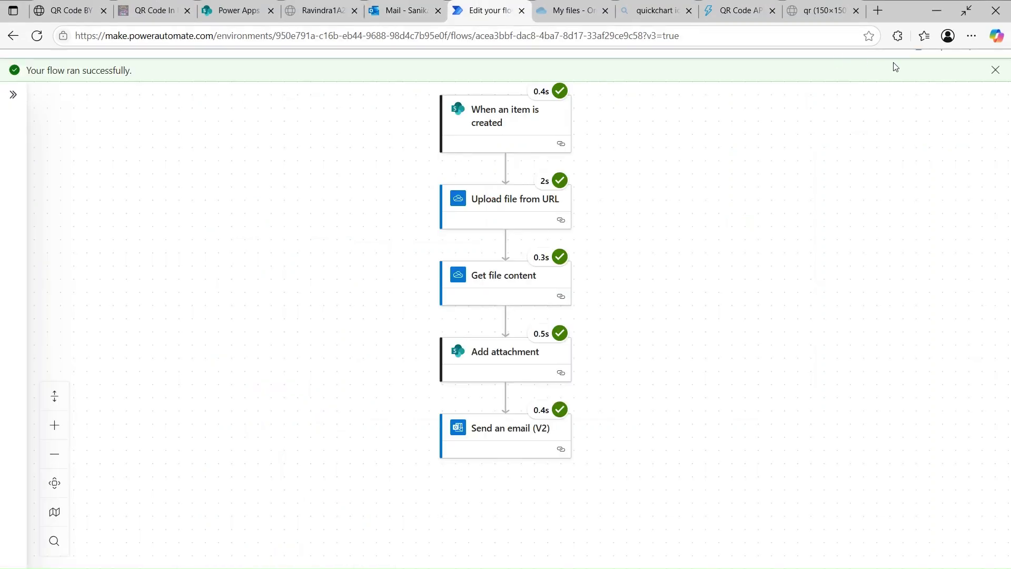
{"action": "left_click", "coordinate": [995, 70]}
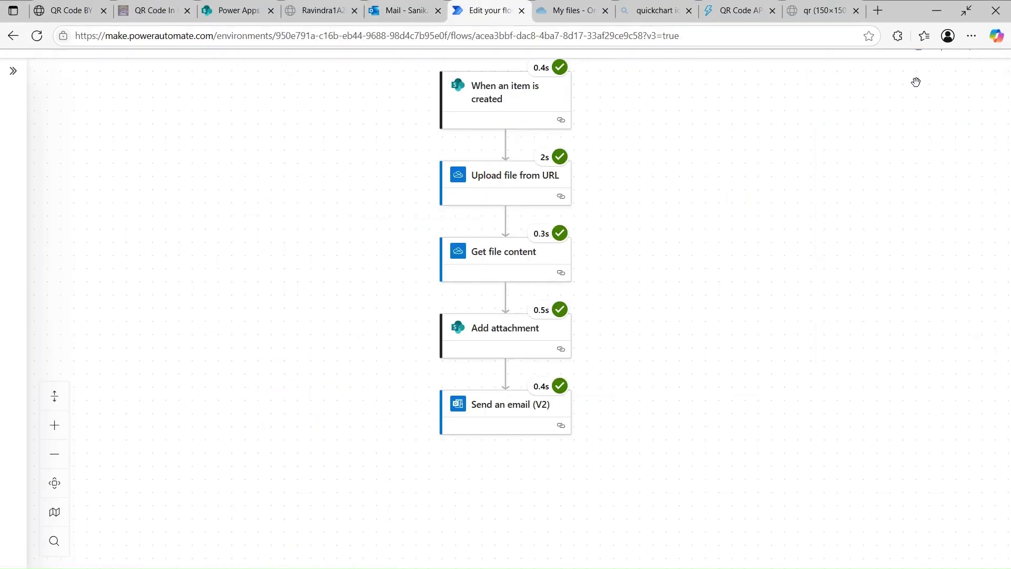
{"action": "left_click", "coordinate": [579, 12]}
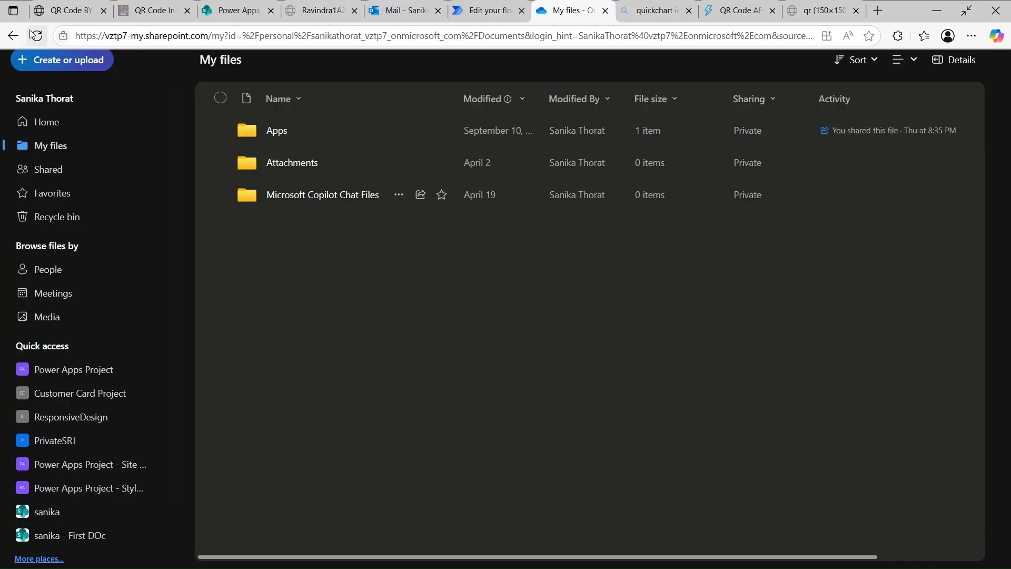
Step: Refresh OneDrive My files to reveal the new 927-byte QR code file, then return to SharePoint
{"action": "left_click", "coordinate": [35, 36]}
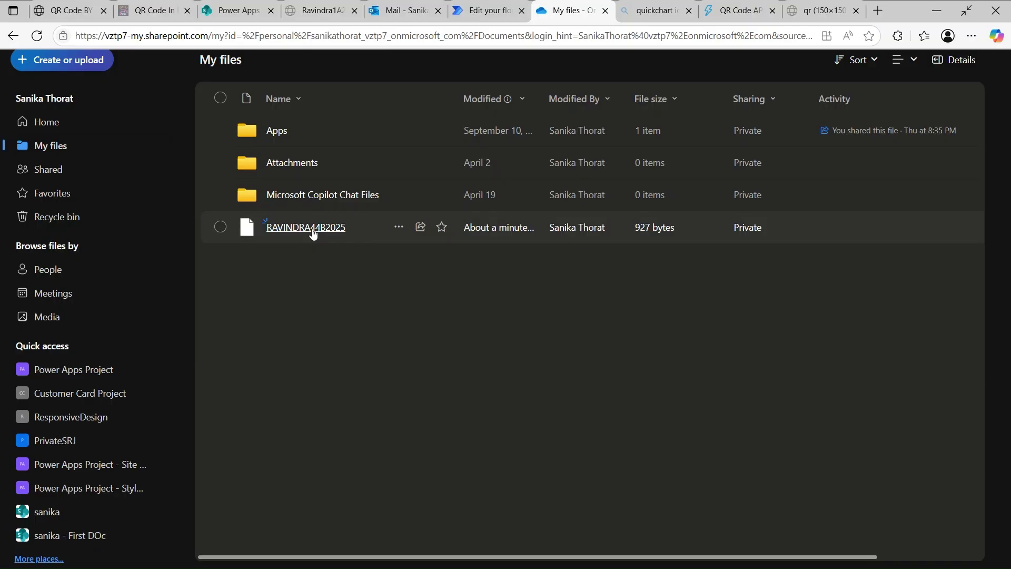
{"action": "mouse_move", "coordinate": [314, 233]}
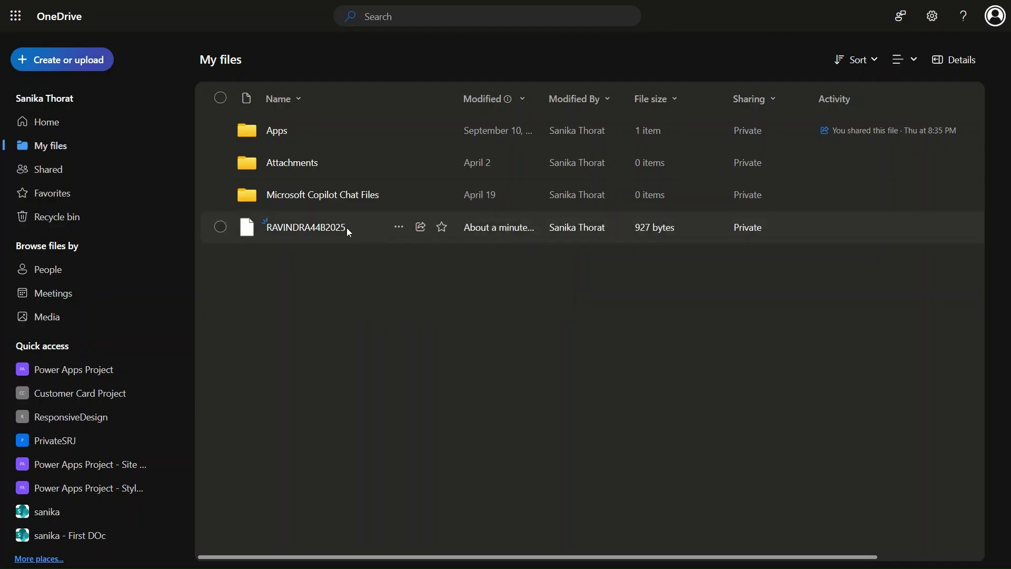
{"action": "mouse_move", "coordinate": [333, 3]}
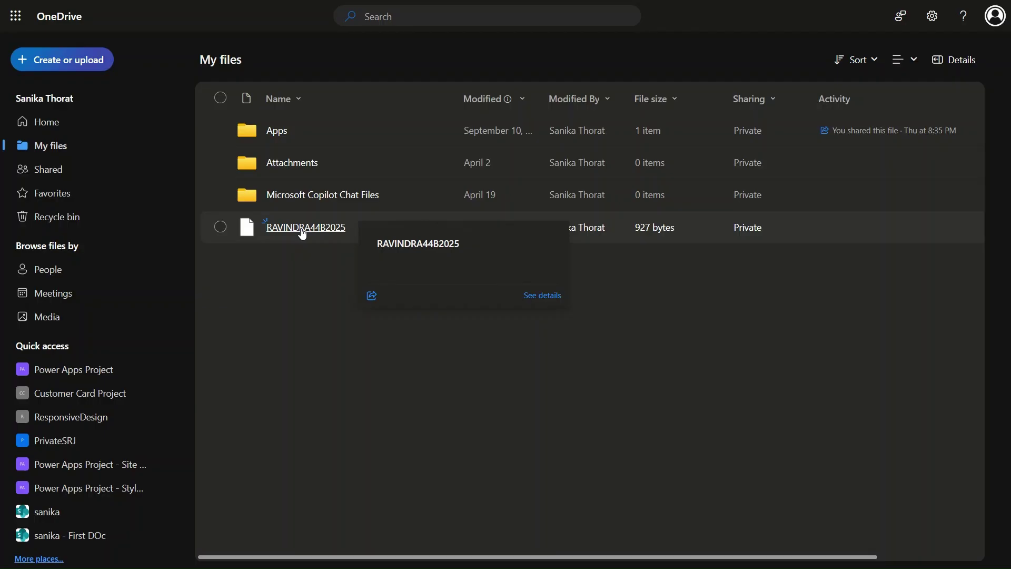
{"action": "mouse_move", "coordinate": [491, 4]}
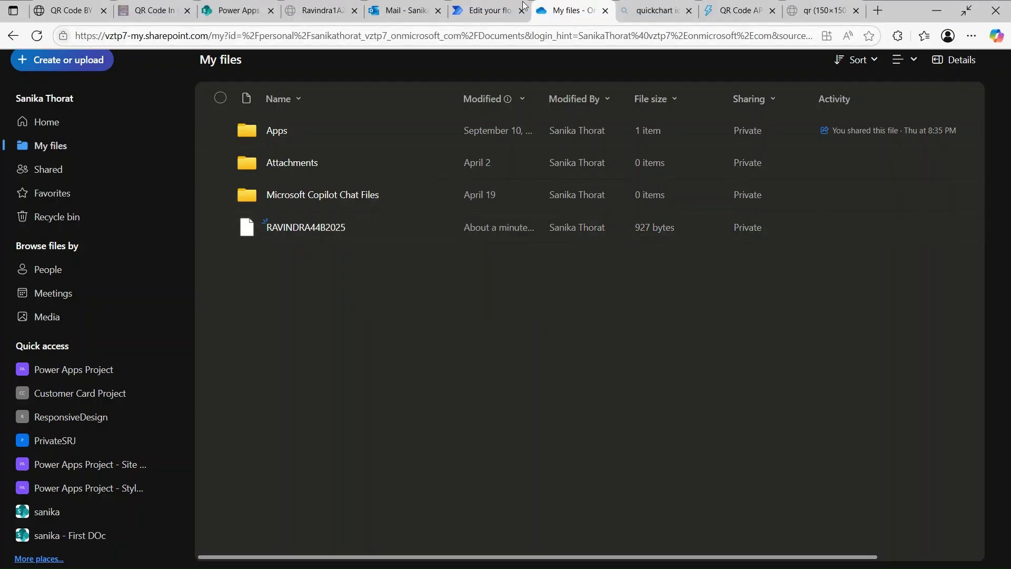
{"action": "left_click", "coordinate": [240, 11]}
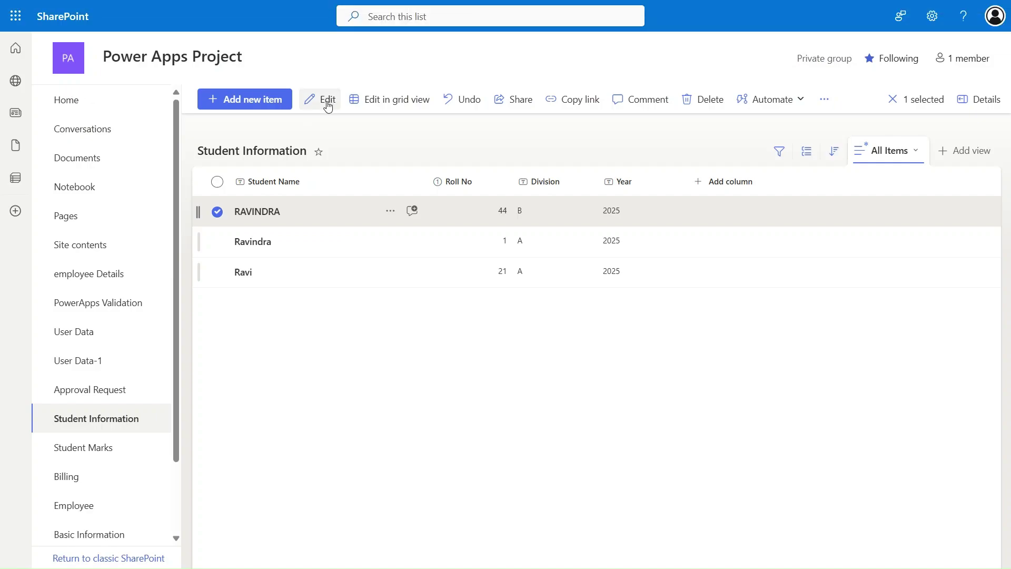
Step: Open the newest student item's edit form to confirm its QR code attachment, then cancel
{"action": "left_click", "coordinate": [318, 354]}
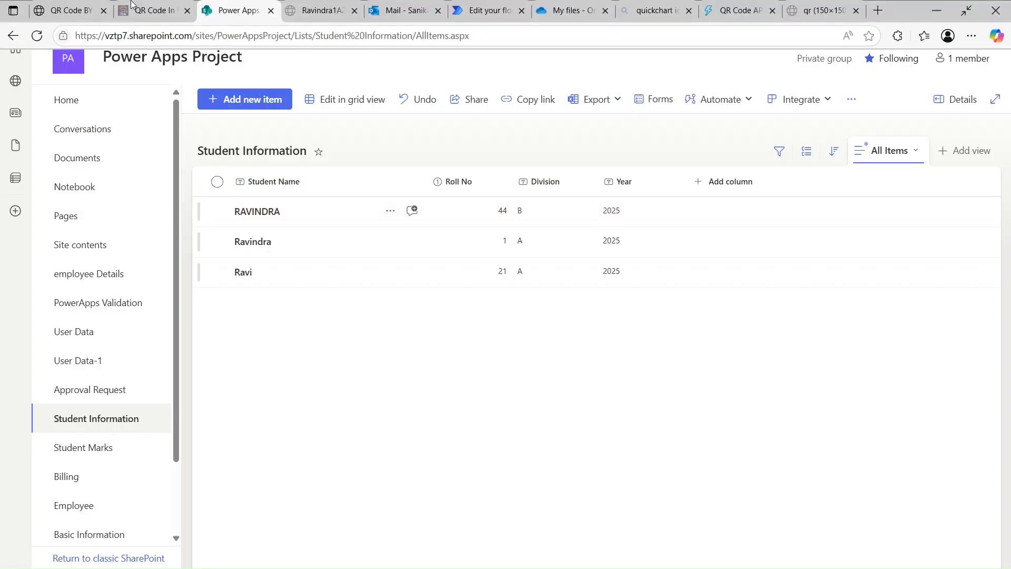
{"action": "left_click", "coordinate": [216, 212]}
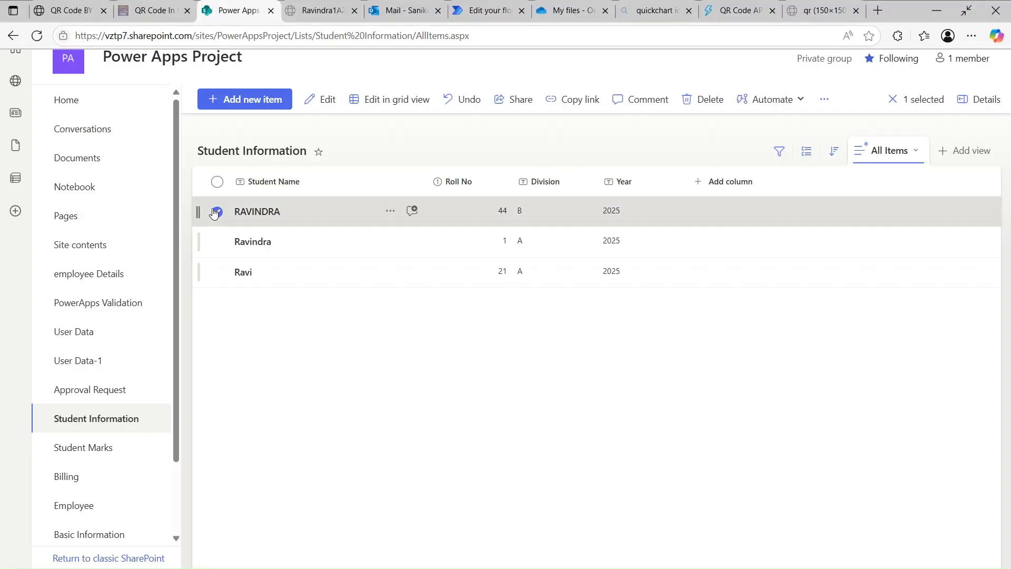
{"action": "left_click", "coordinate": [321, 103]}
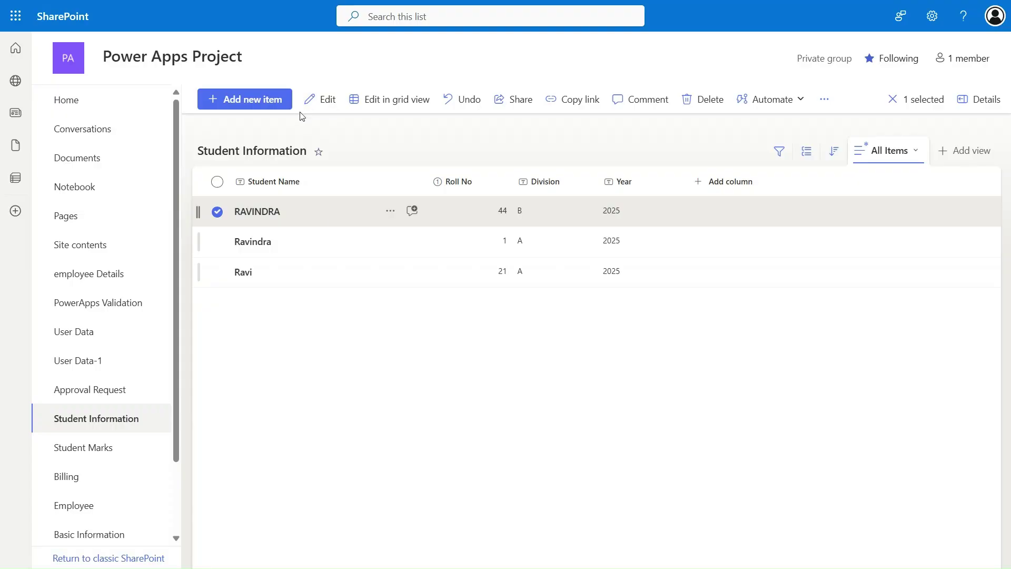
{"action": "key", "text": "Escape"}
{"action": "left_click", "coordinate": [381, 213]}
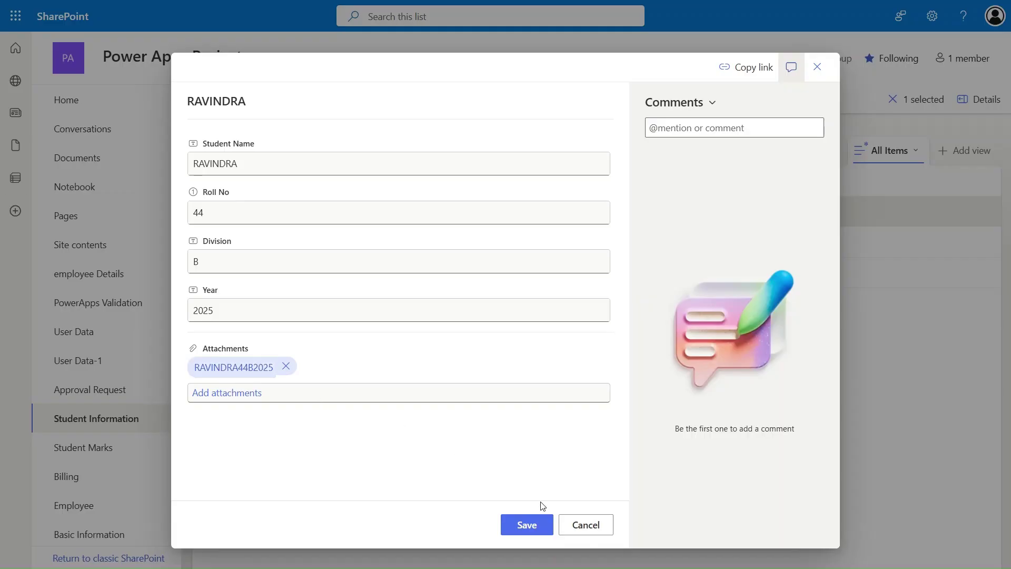
{"action": "left_click", "coordinate": [581, 525]}
{"action": "mouse_move", "coordinate": [562, 3]}
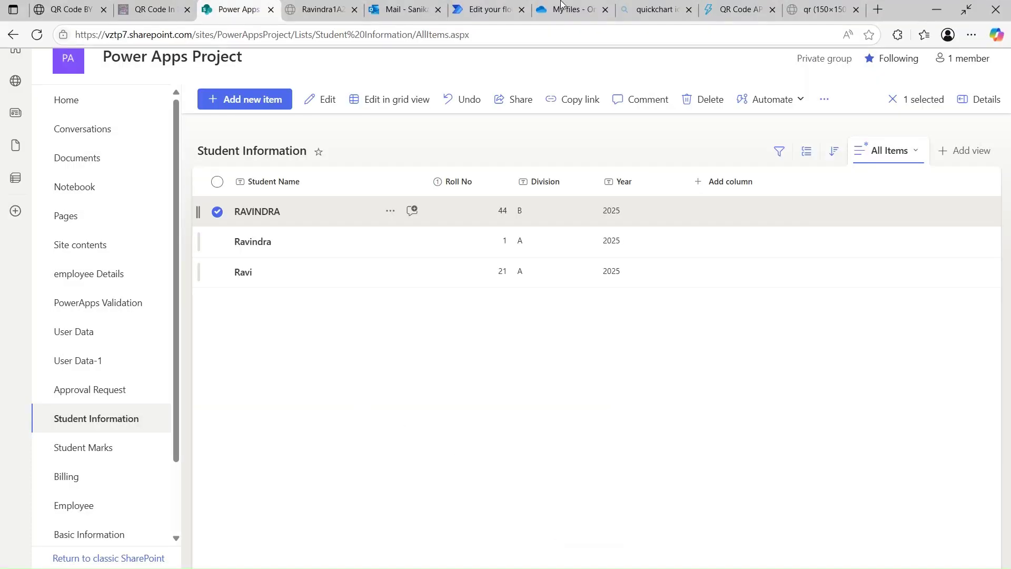
{"action": "left_click", "coordinate": [491, 12]}
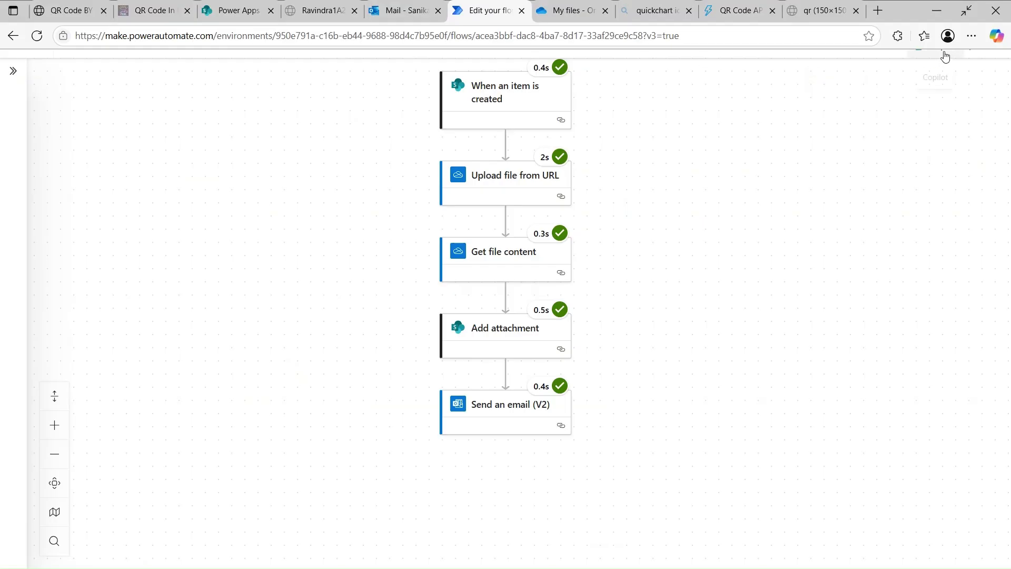
Step: Make the upload's destination path end in lowercase .png, then search 'delete' for a step after the email
{"action": "left_click", "coordinate": [993, 45]}
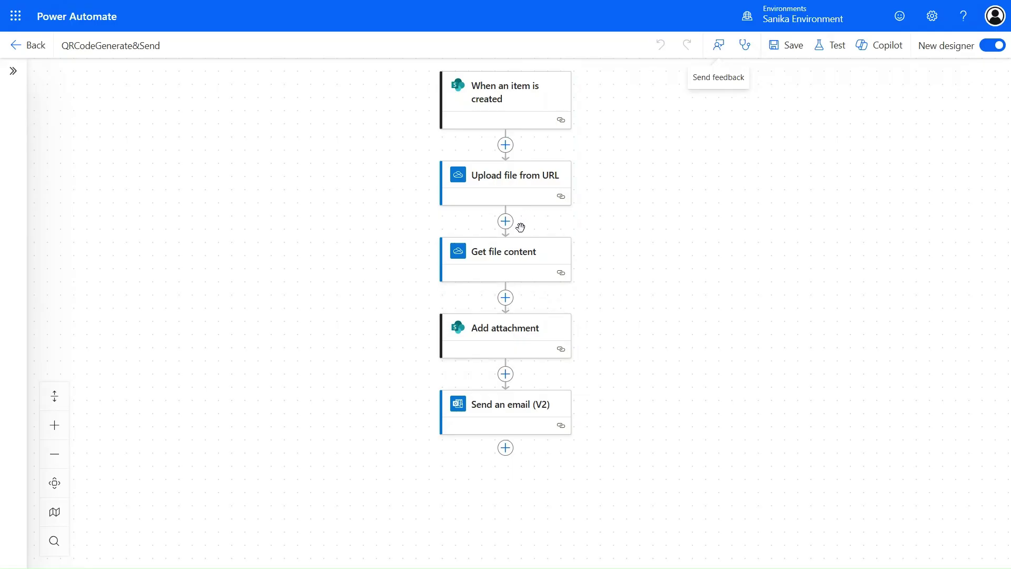
{"action": "left_click", "coordinate": [507, 343]}
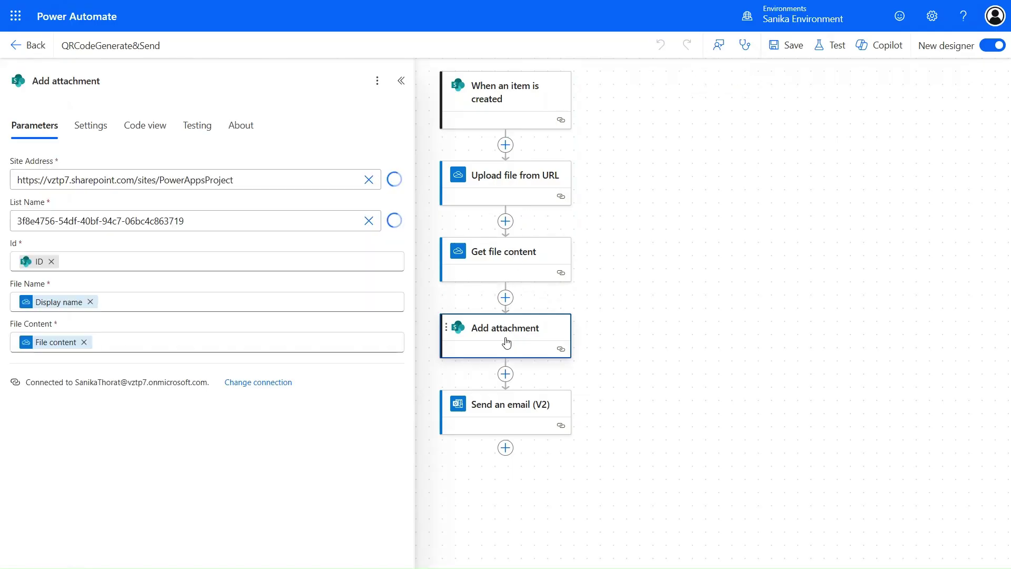
{"action": "left_click", "coordinate": [497, 198]}
{"action": "left_click", "coordinate": [278, 216]}
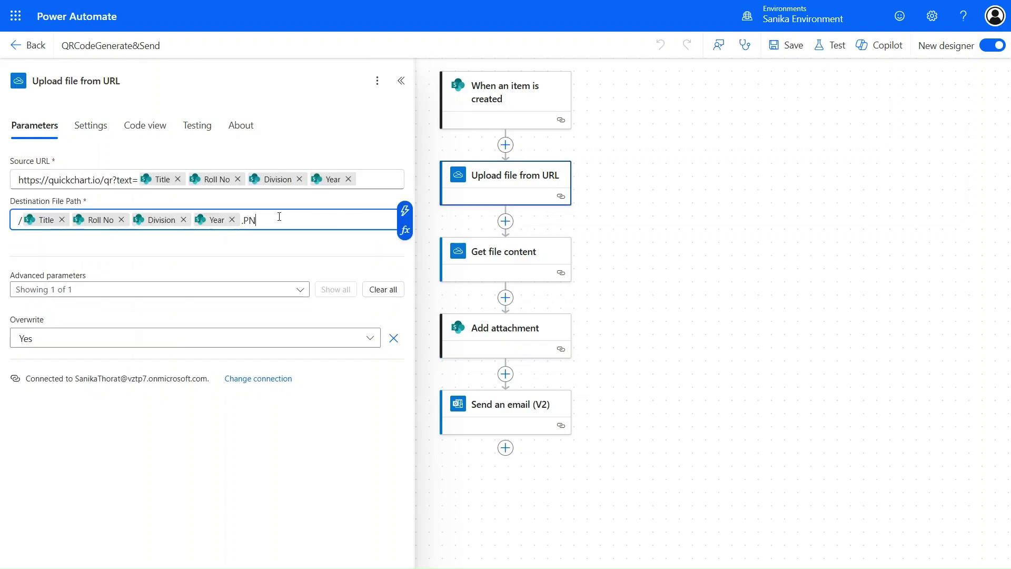
{"action": "key", "text": "BackSpace"}
{"action": "key", "text": "BackSpace"}
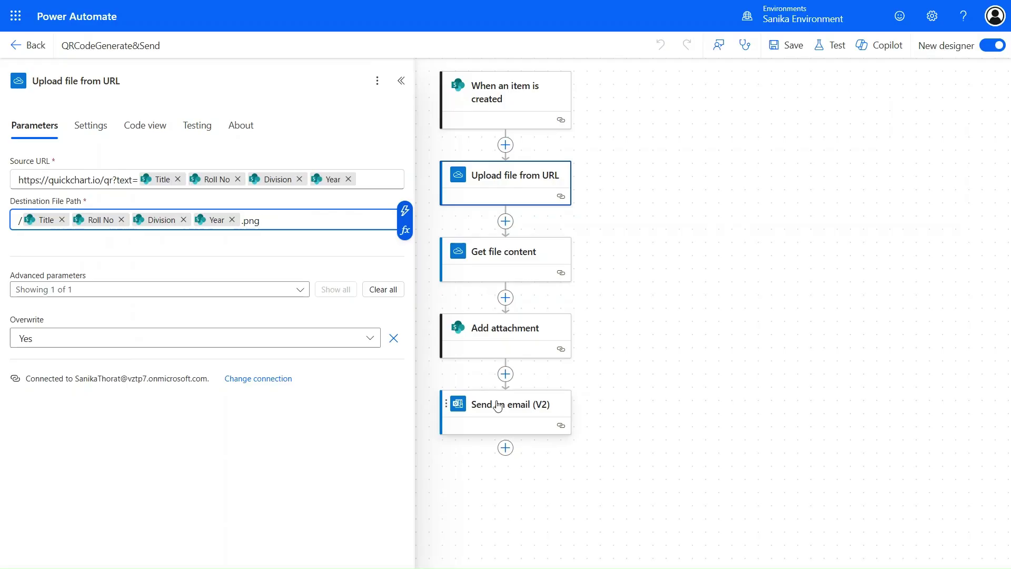
{"action": "left_click", "coordinate": [505, 448]}
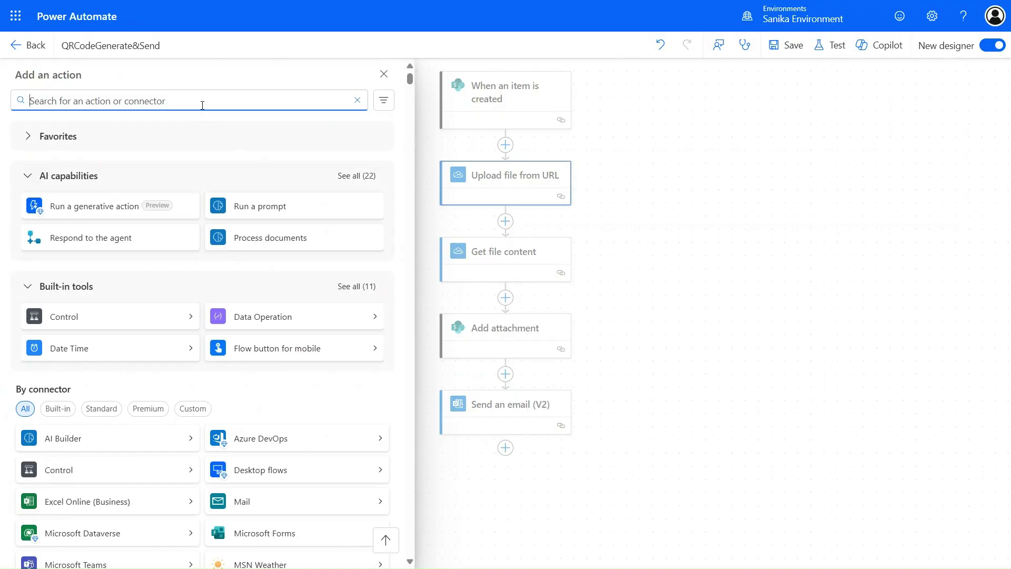
{"action": "type", "text": "dele"}
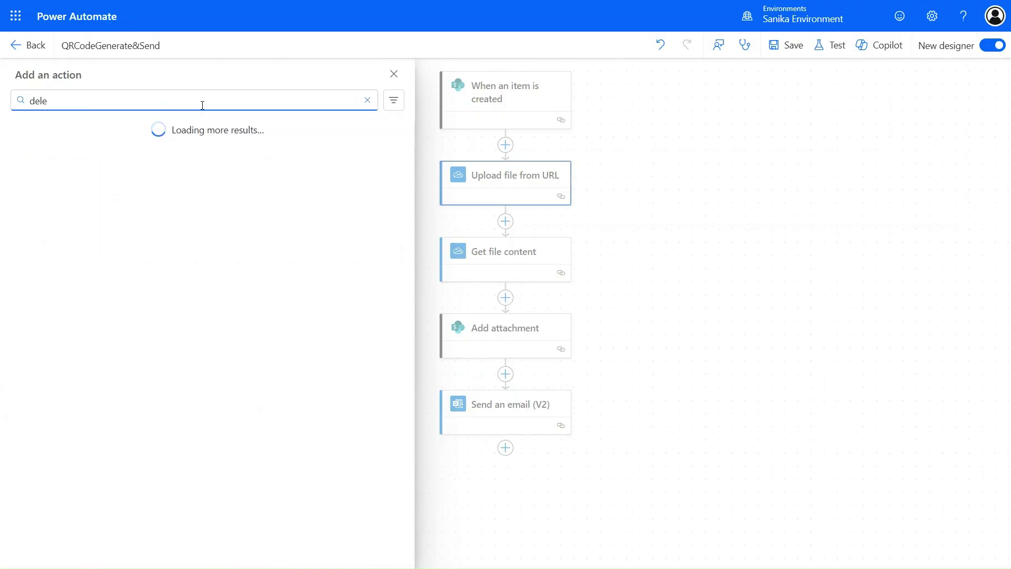
{"action": "type", "text": "te"}
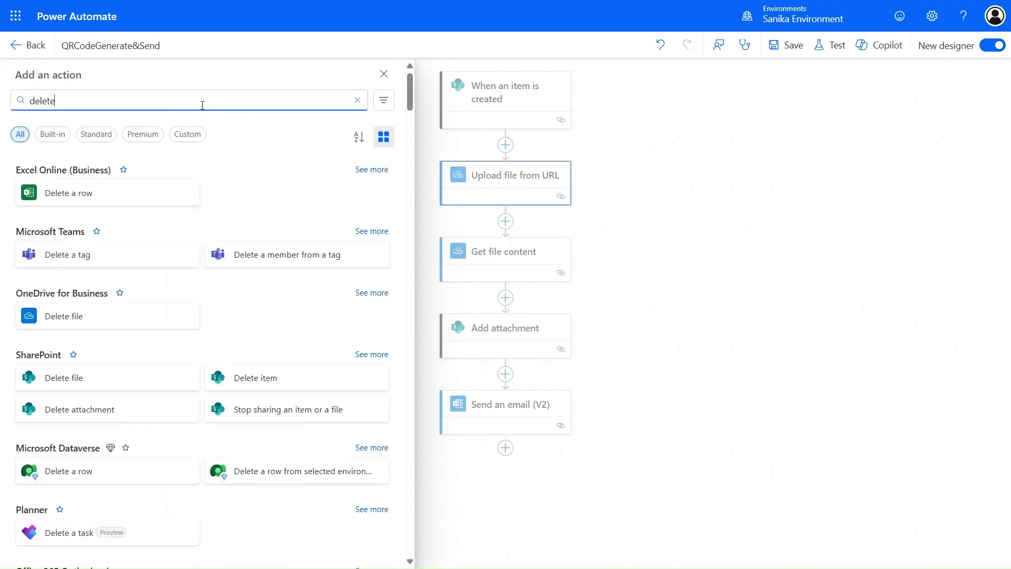
Step: Add a OneDrive Delete file step using the uploaded file's Id and save the flow
{"action": "left_click", "coordinate": [133, 318]}
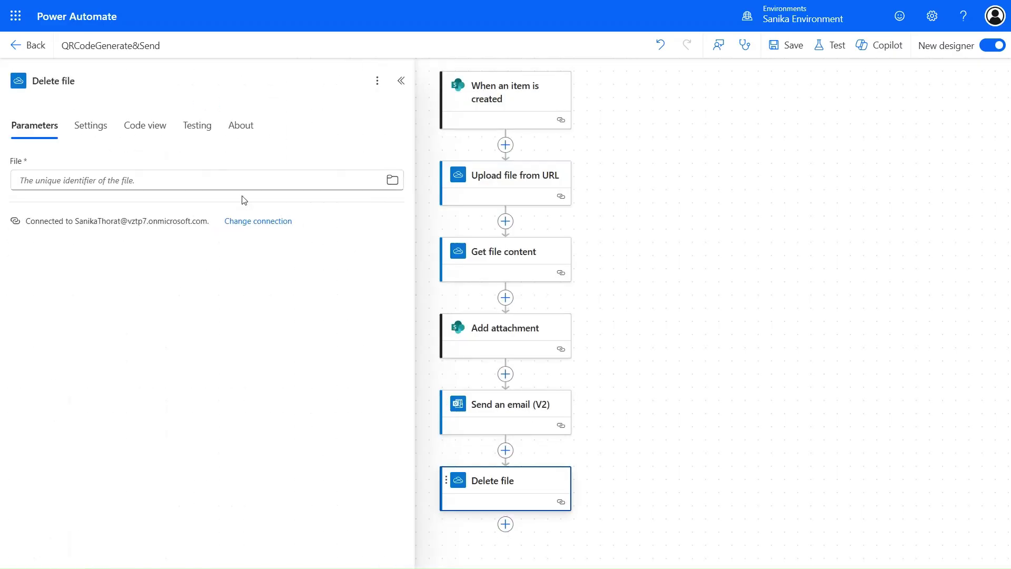
{"action": "left_click", "coordinate": [237, 178]}
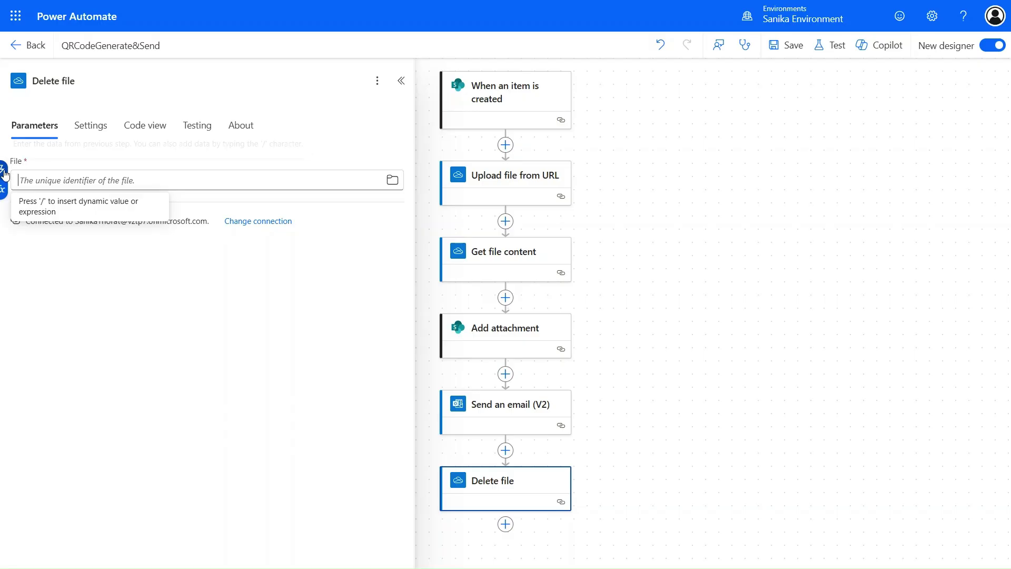
{"action": "left_click", "coordinate": [4, 169]}
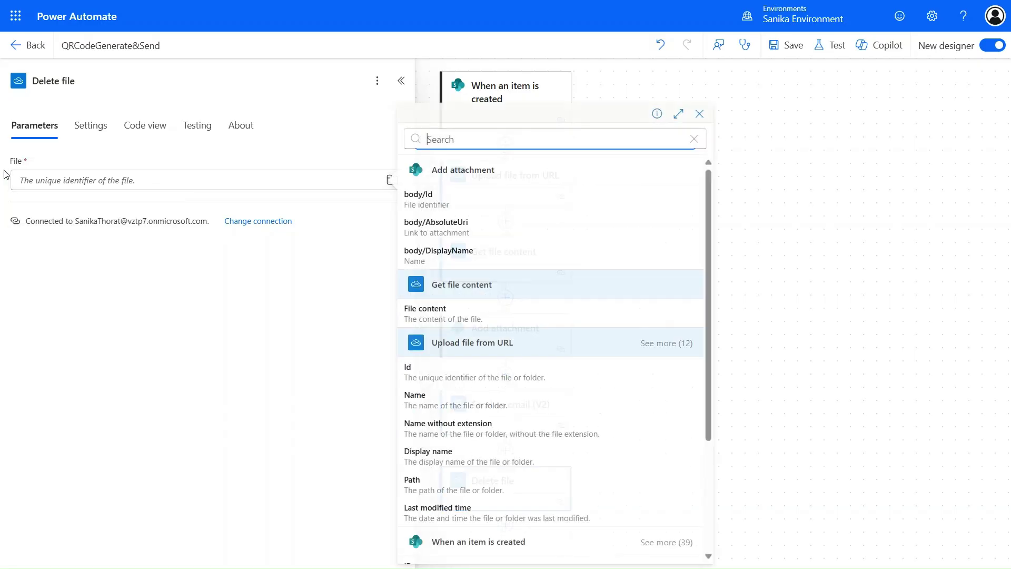
{"action": "left_click", "coordinate": [439, 374]}
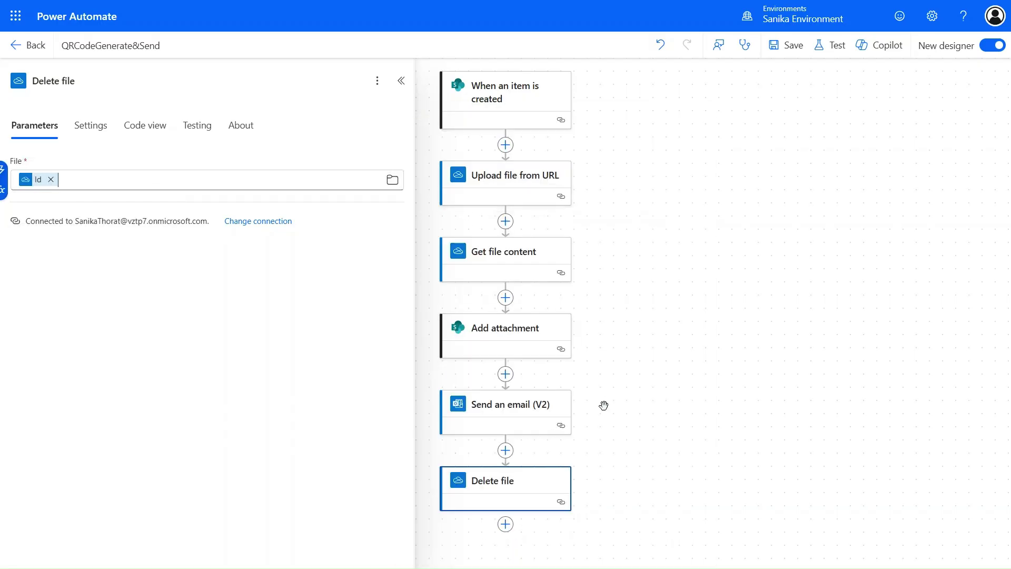
{"action": "left_click", "coordinate": [798, 46]}
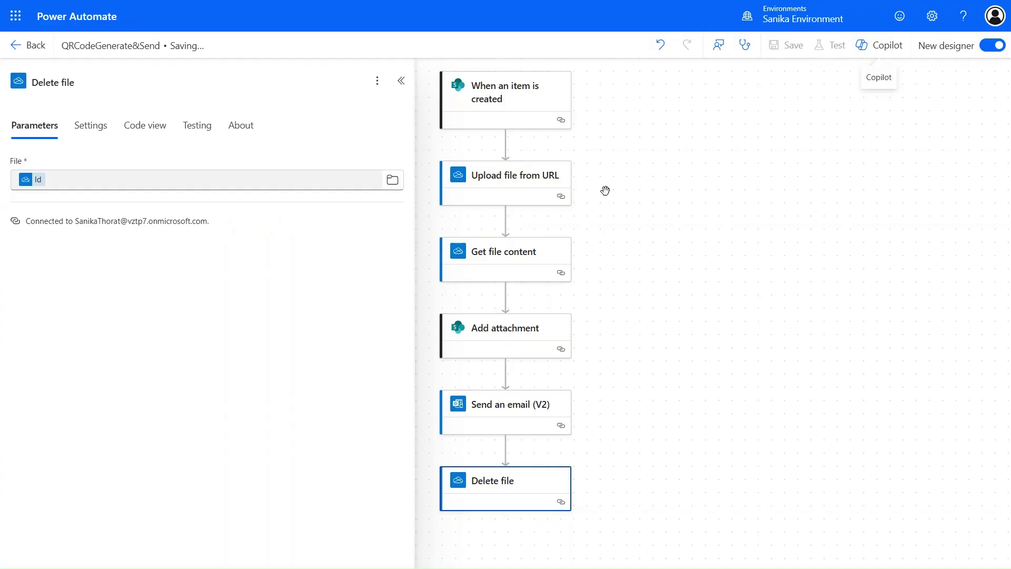
{"action": "mouse_move", "coordinate": [335, 4]}
{"action": "left_click", "coordinate": [154, 11]}
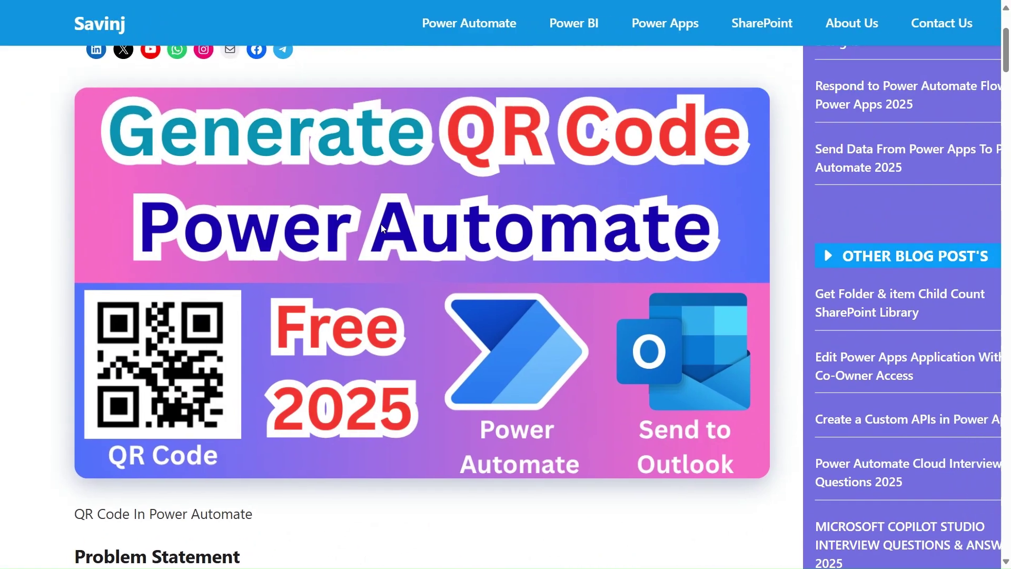
{"action": "scroll", "coordinate": [383, 228], "scroll_direction": "down", "scroll_amount": 15}
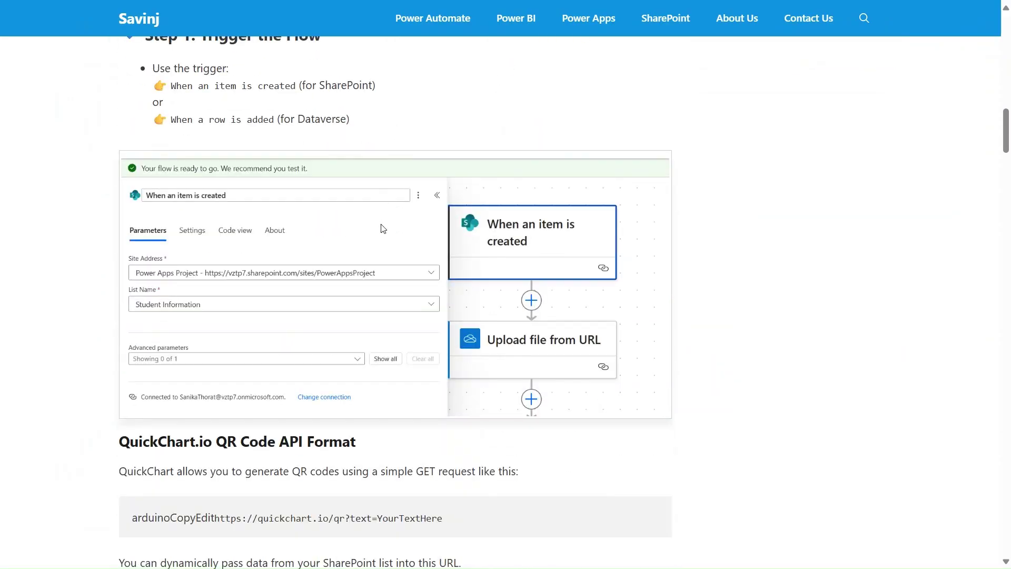
{"action": "scroll", "coordinate": [383, 228], "scroll_direction": "down", "scroll_amount": 20}
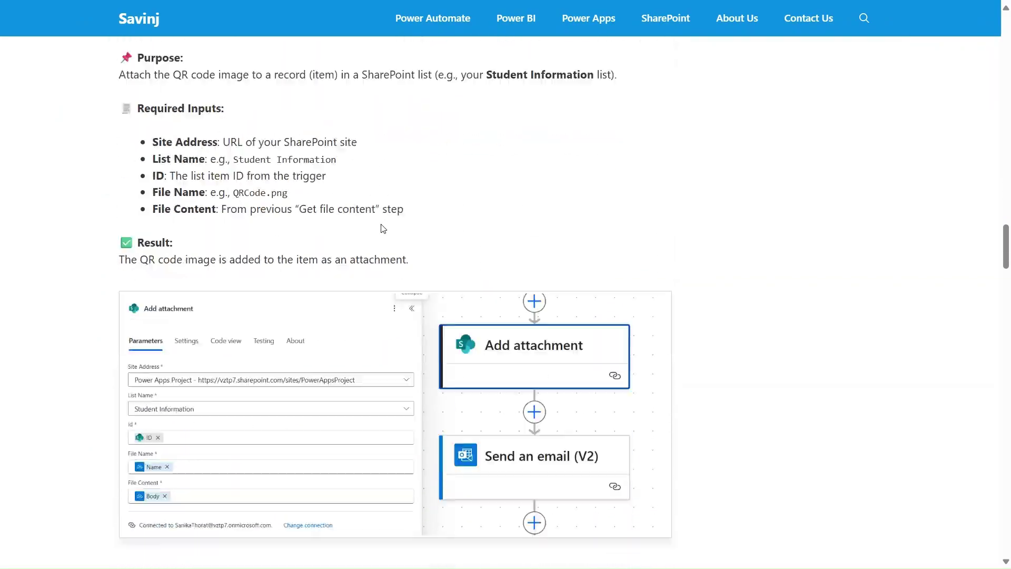
{"action": "scroll", "coordinate": [383, 228], "scroll_direction": "down", "scroll_amount": 20}
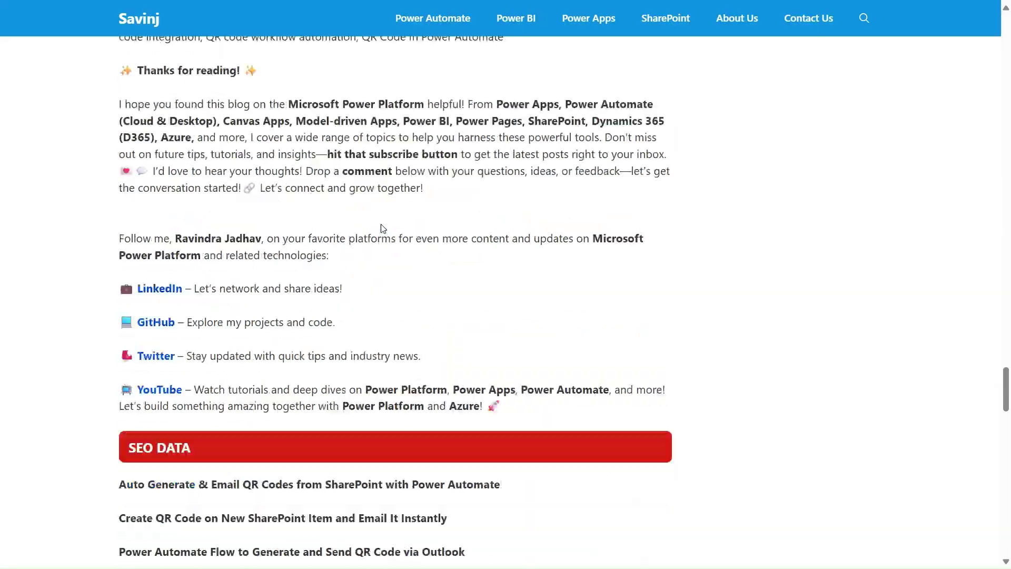
{"action": "scroll", "coordinate": [383, 228], "scroll_direction": "down", "scroll_amount": 20}
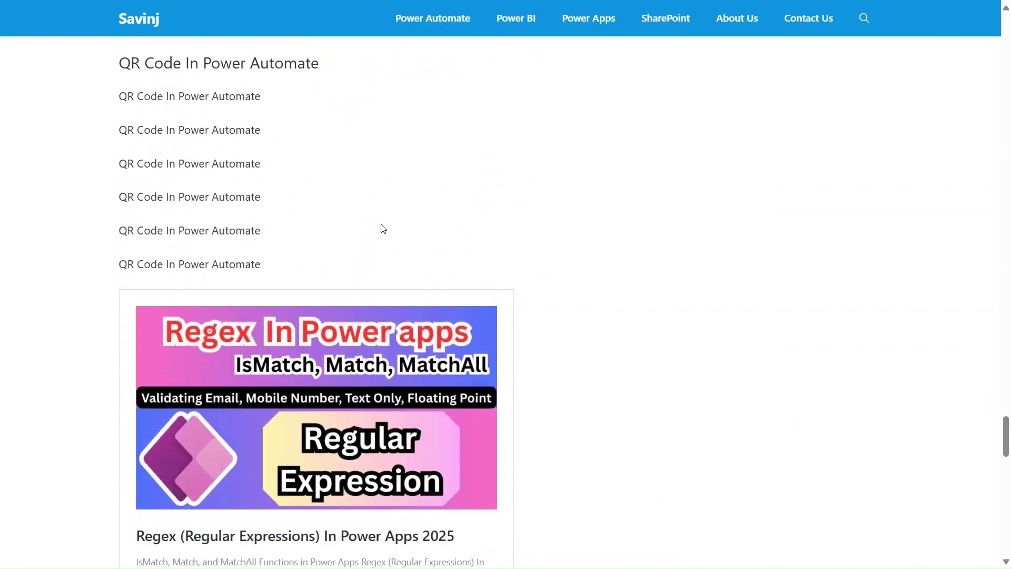
{"action": "scroll", "coordinate": [383, 228], "scroll_direction": "up", "scroll_amount": 20}
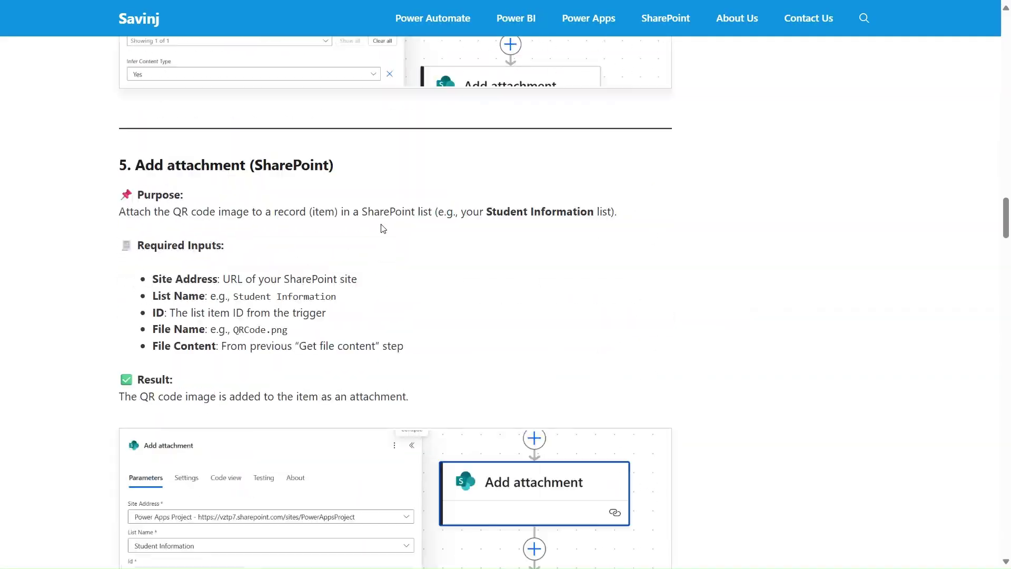
{"action": "scroll", "coordinate": [383, 229], "scroll_direction": "up", "scroll_amount": 15}
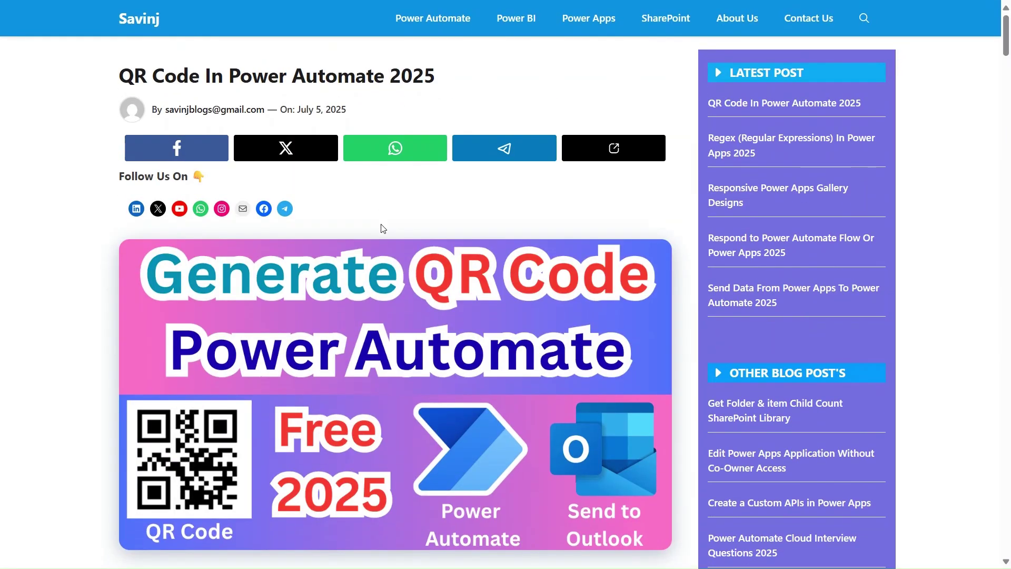